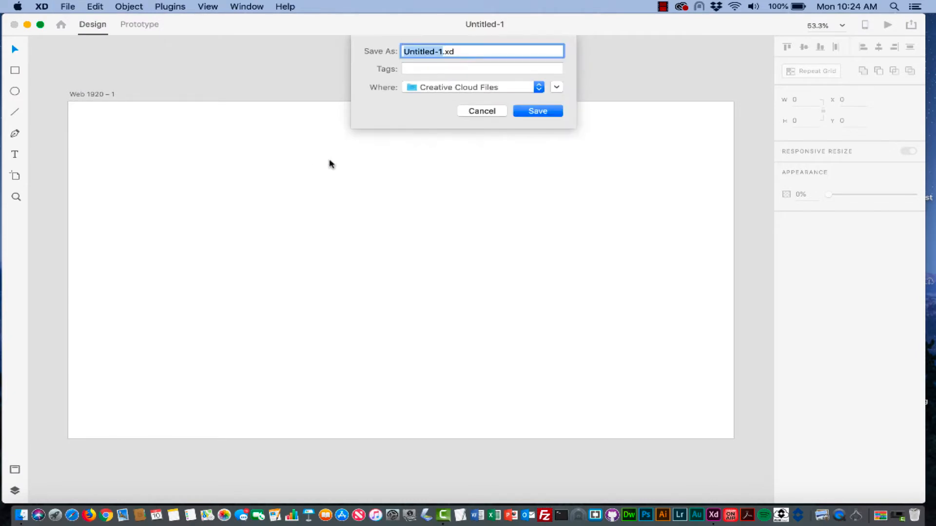
# - Expand the save dialog, browse to the Desktop folder and start a new folder there
pyautogui.click(518, 87)
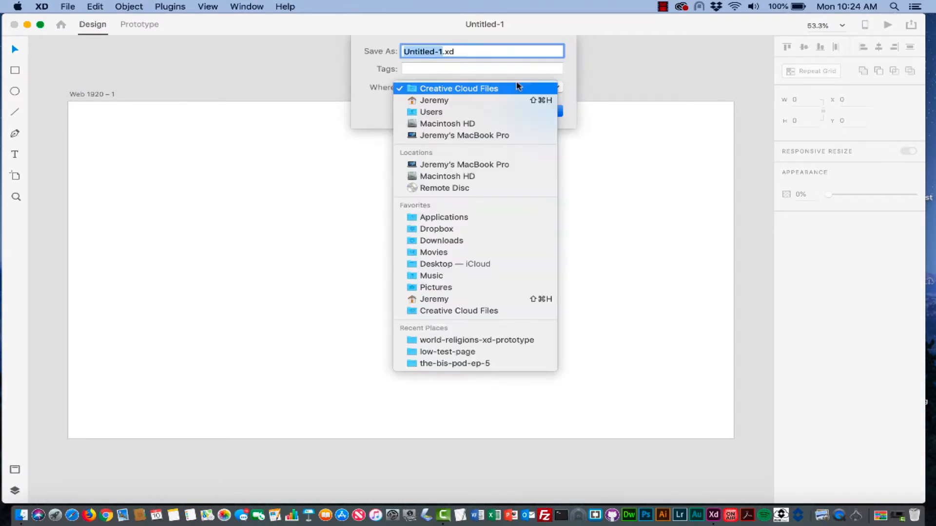
pyautogui.click(518, 88)
pyautogui.click(559, 87)
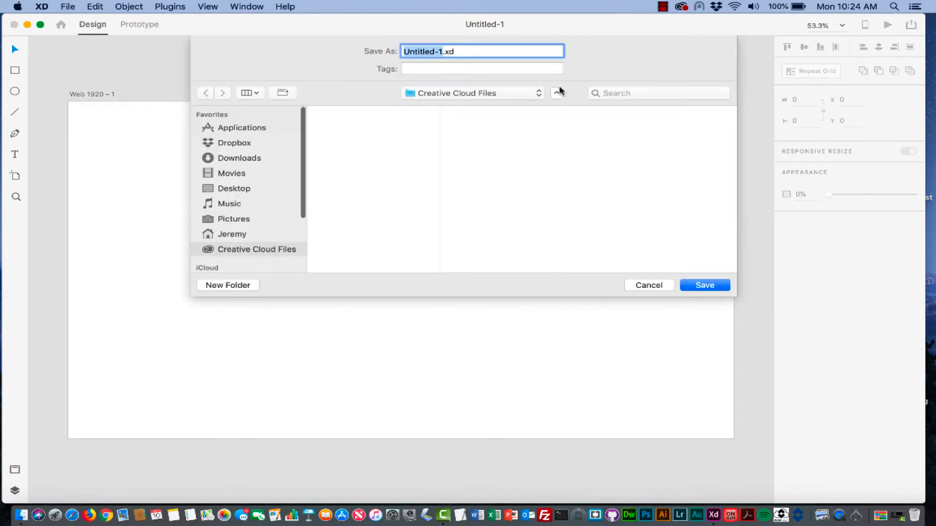
pyautogui.click(232, 189)
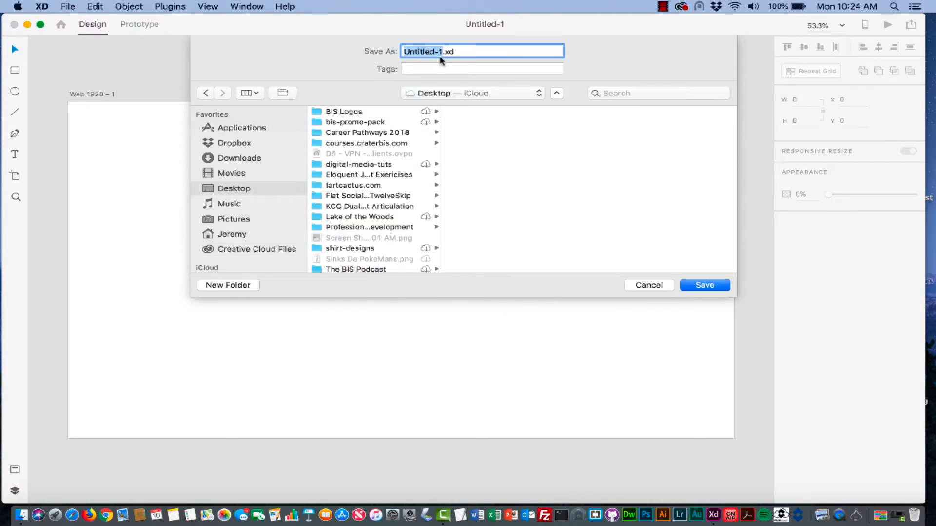
pyautogui.click(228, 285)
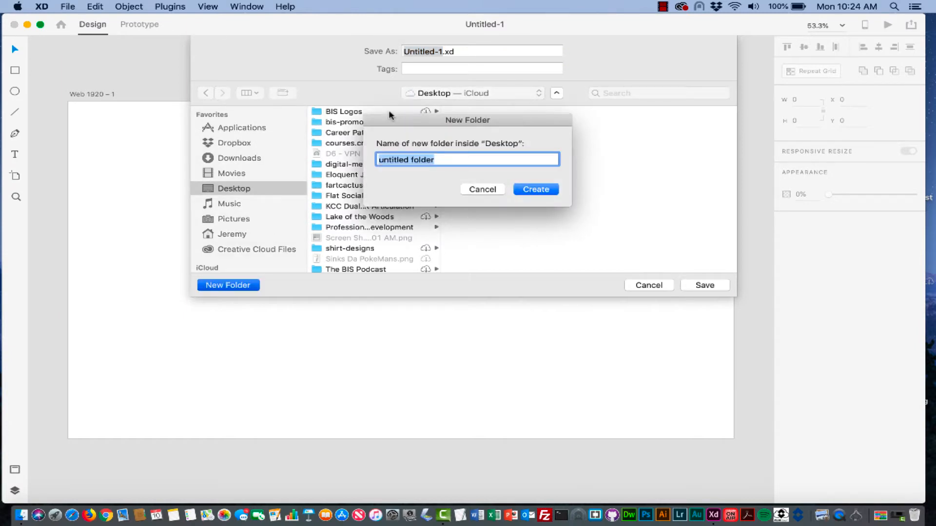
# - Create a world-religions-project folder and save the design in it as world-religions-web
pyautogui.write('world-relig')
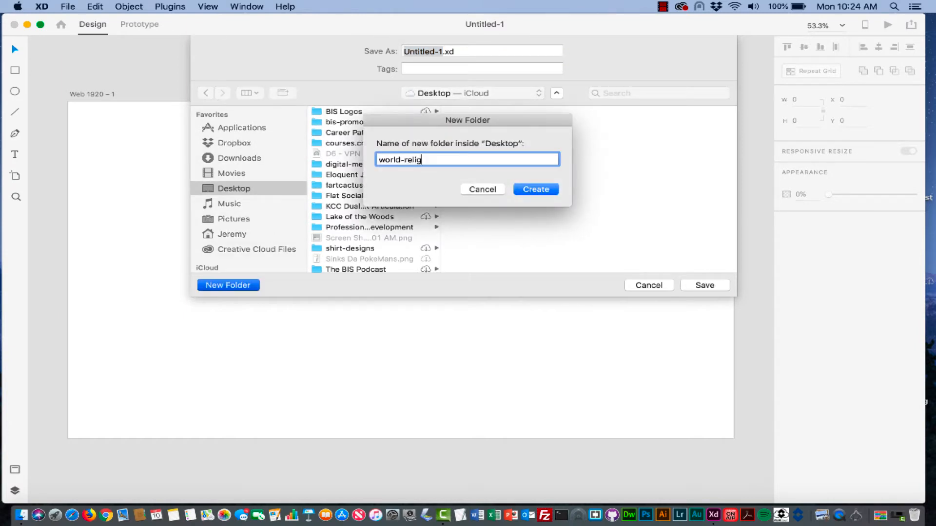
pyautogui.write('ions-project')
pyautogui.click(535, 190)
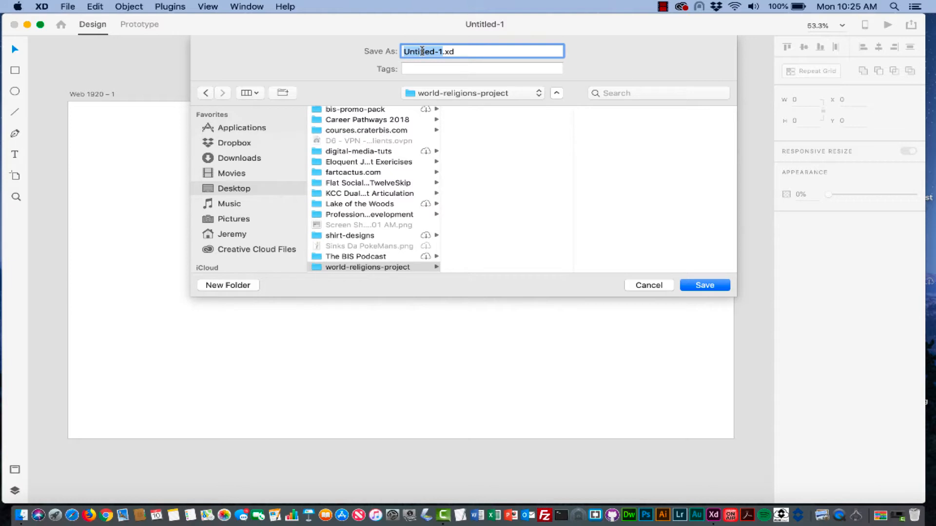
pyautogui.write('web')
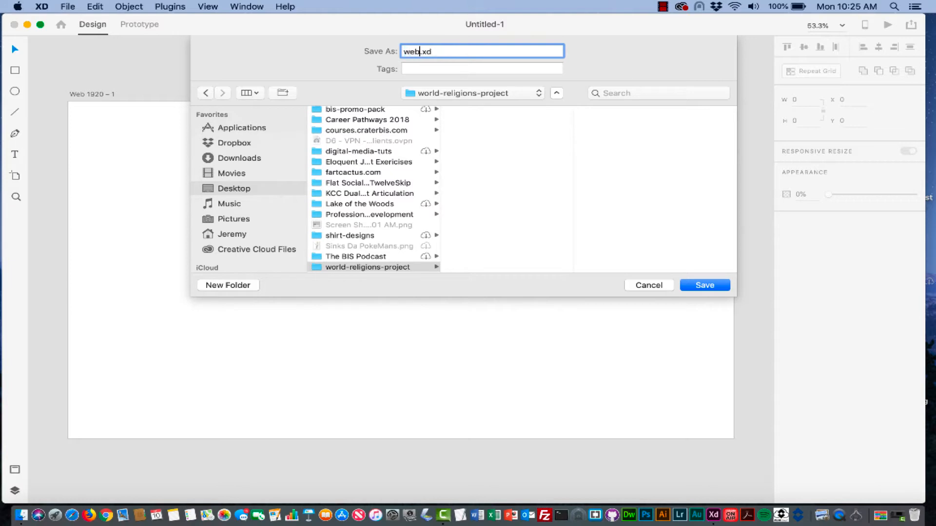
pyautogui.write('-page')
pyautogui.press('BackSpace')
pyautogui.press('BackSpace')
pyautogui.press('BackSpace')
pyautogui.press('BackSpace')
pyautogui.press('BackSpace')
pyautogui.press('BackSpace')
pyautogui.press('BackSpace')
pyautogui.write('orld-religions-web')
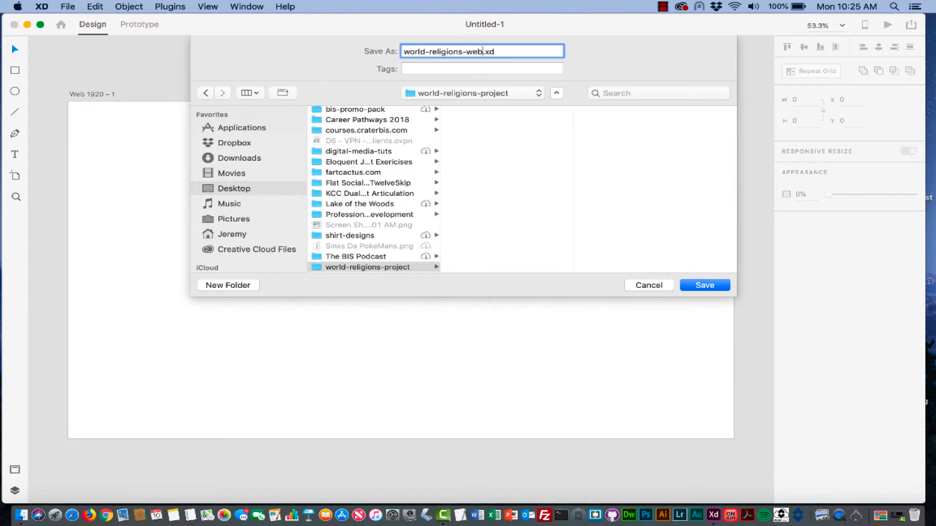
pyautogui.click(710, 286)
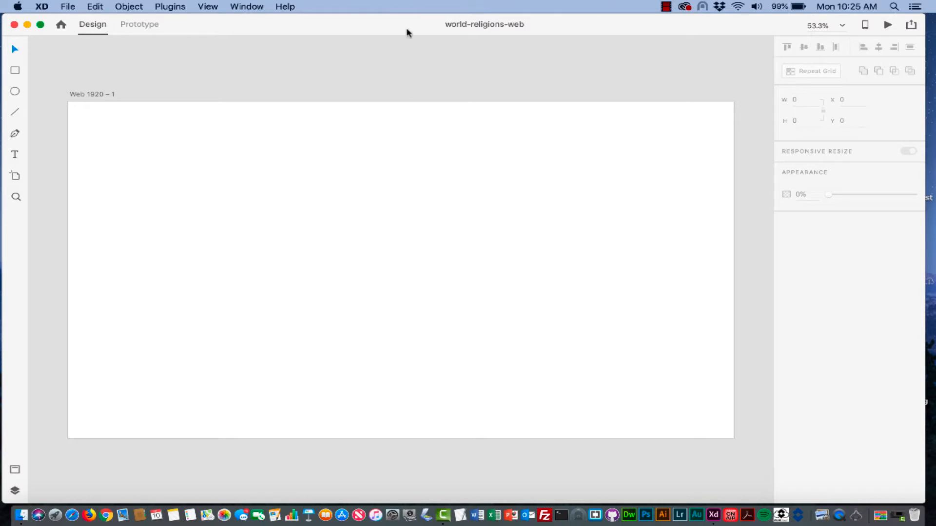
# - Duplicate the artboard and place the copy evenly spaced below the first
pyautogui.moveTo(380, 236); pyautogui.dragTo(380, 411)
pyautogui.scroll(-5, 253, 344)
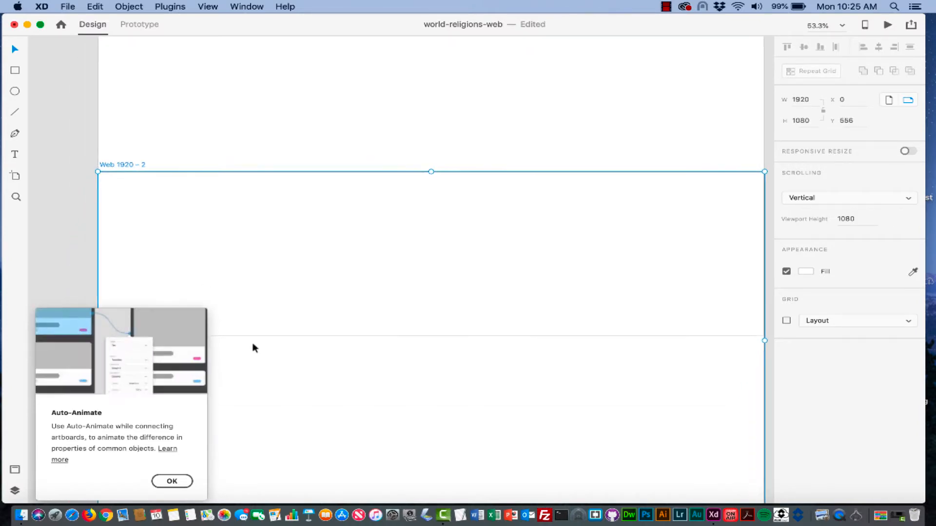
pyautogui.press('super+minus')
pyautogui.press('super+minus')
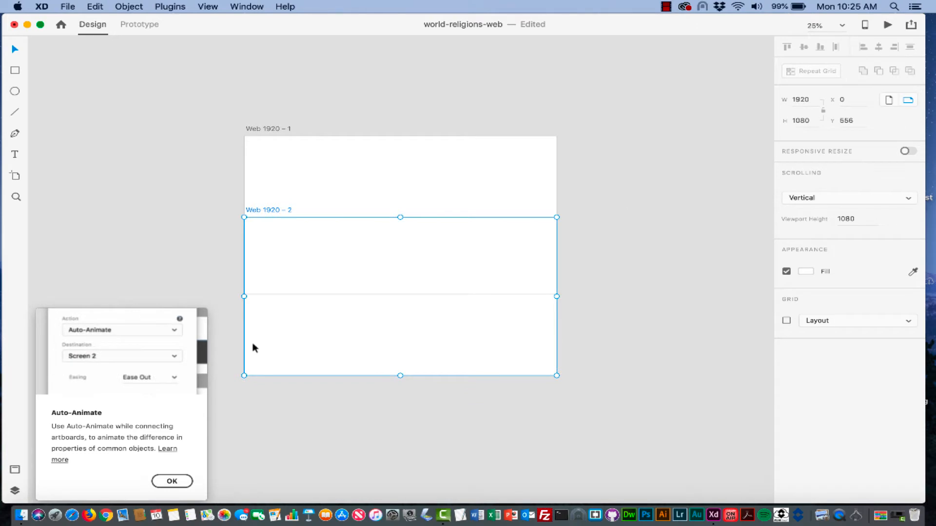
pyautogui.press('super+equal')
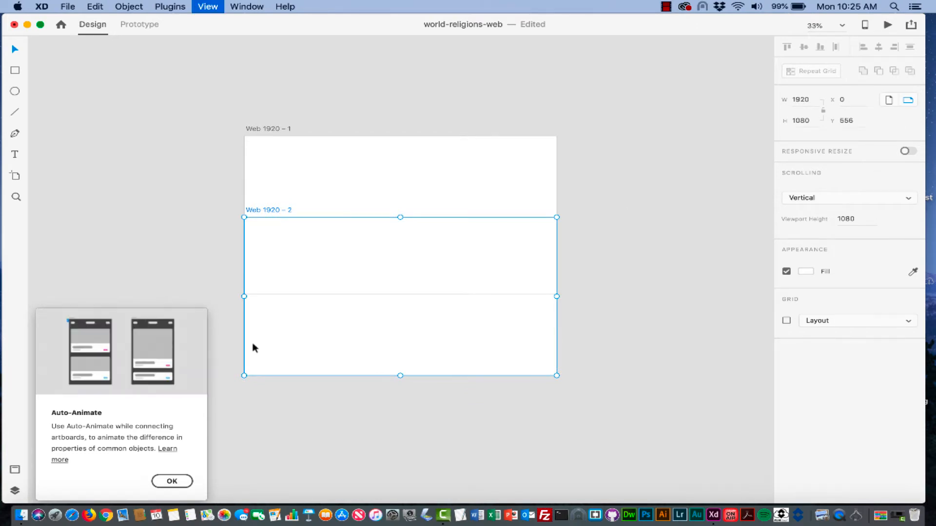
pyautogui.click(168, 480)
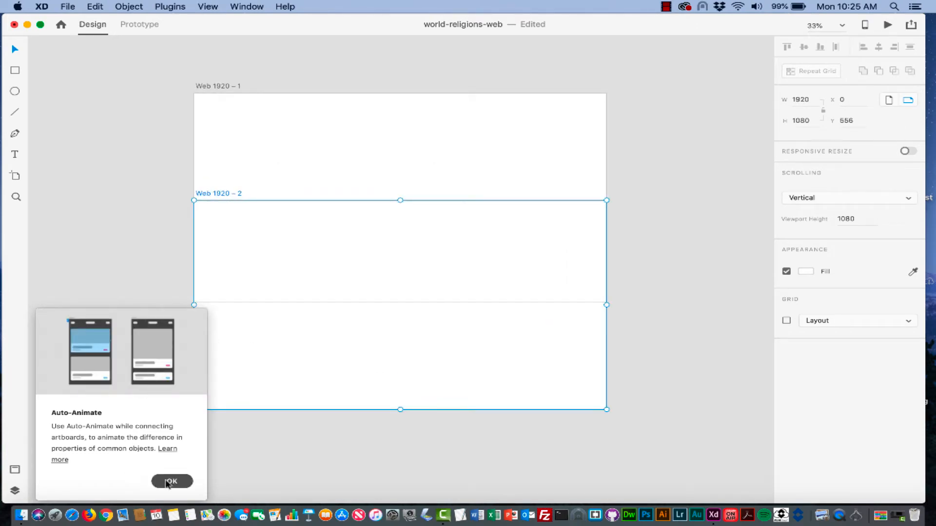
pyautogui.moveTo(371, 274); pyautogui.dragTo(371, 403)
# - Duplicate the second artboard into a third below it, then select the first artboard
pyautogui.scroll(-5, 418, 262)
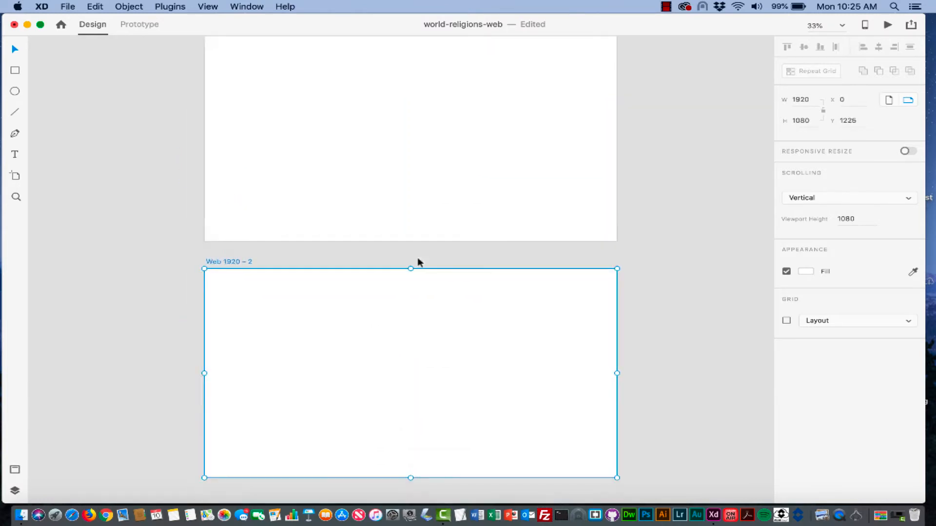
pyautogui.moveTo(356, 240); pyautogui.dragTo(355, 483)
pyautogui.scroll(5, 358, 484)
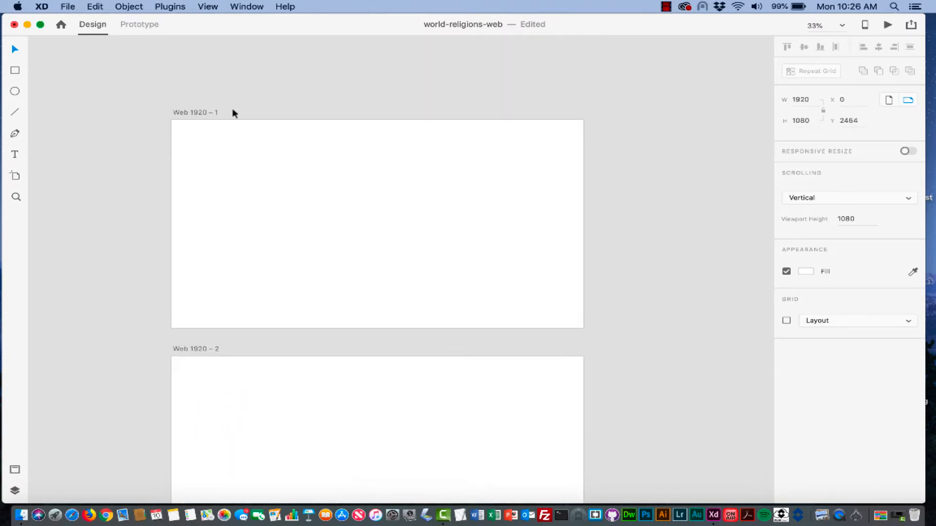
pyautogui.click(180, 112)
# - Rename the first artboard to Splash Page
pyautogui.doubleClick(191, 111)
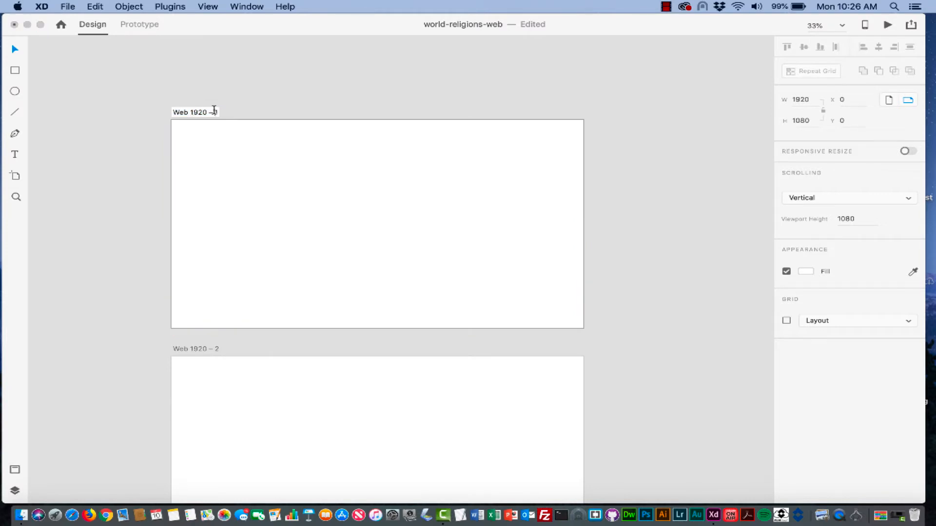
pyautogui.moveTo(218, 112); pyautogui.dragTo(147, 111)
pyautogui.write('Splash Page')
pyautogui.click(303, 193)
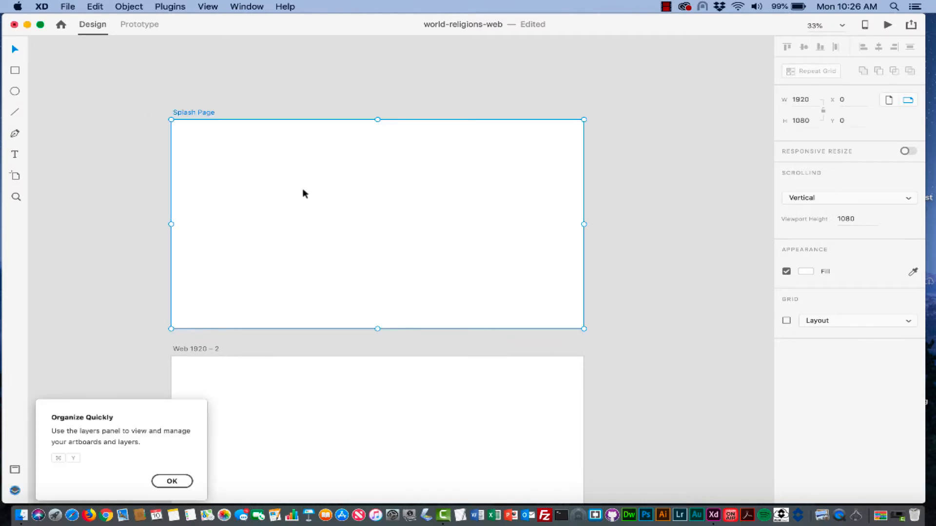
pyautogui.scroll(-5, 303, 193)
pyautogui.scroll(4, 303, 193)
pyautogui.hscroll(2, 303, 193)
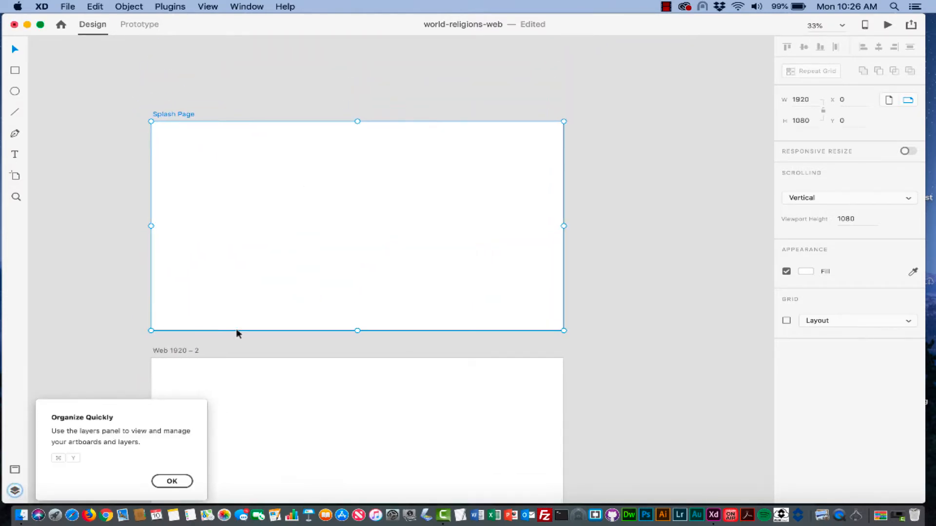
pyautogui.click(171, 481)
pyautogui.scroll(-5, 350, 313)
pyautogui.hscroll(-2, 351, 313)
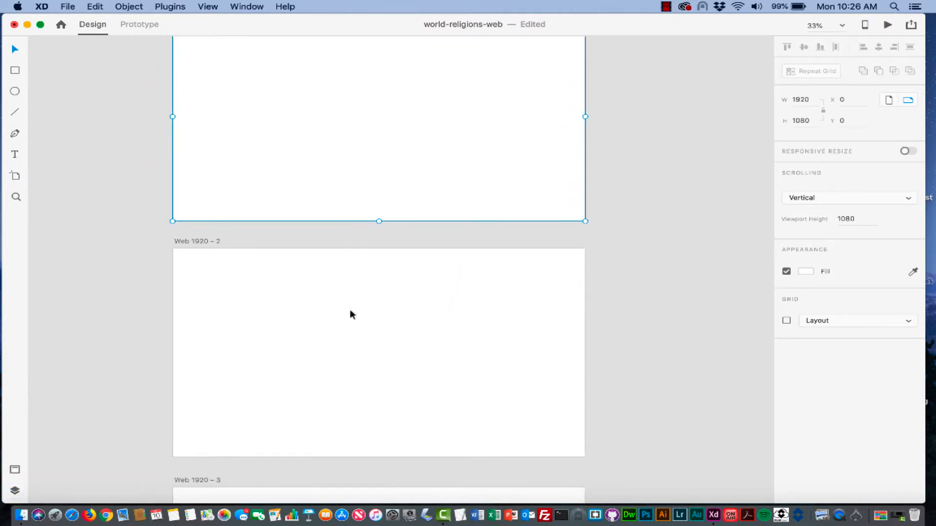
# - Rename the second artboard to Religions Layout
pyautogui.click(191, 245)
pyautogui.click(191, 242)
pyautogui.doubleClick(194, 241)
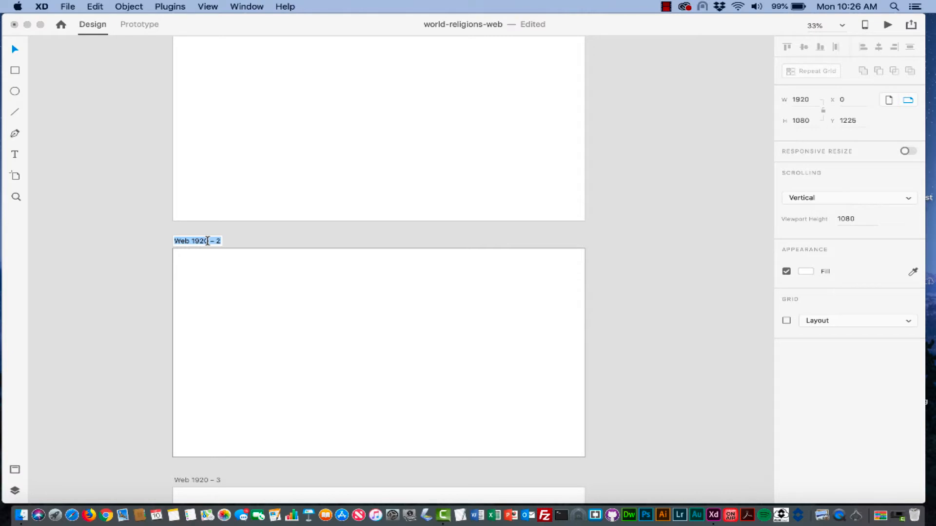
pyautogui.click(220, 241)
pyautogui.moveTo(220, 241); pyautogui.dragTo(171, 240)
pyautogui.write('Religions')
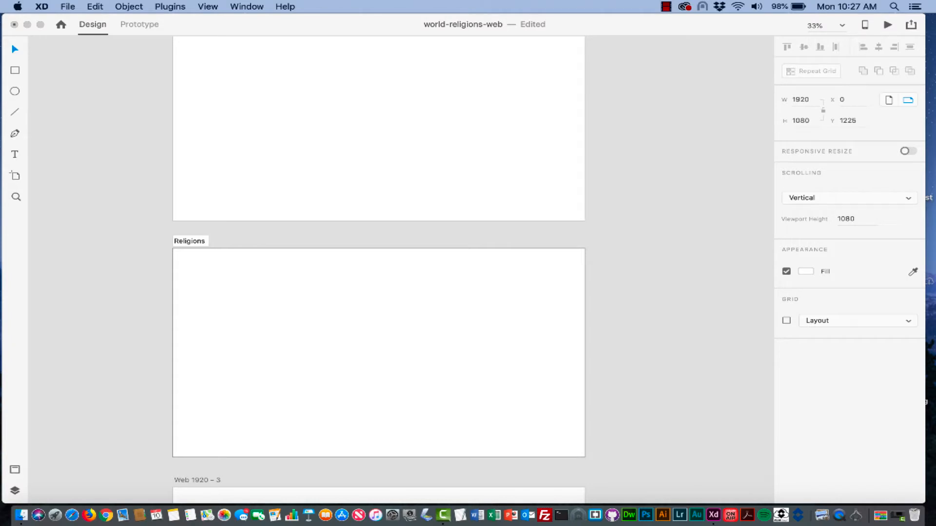
pyautogui.write('Layot')
pyautogui.click(242, 239)
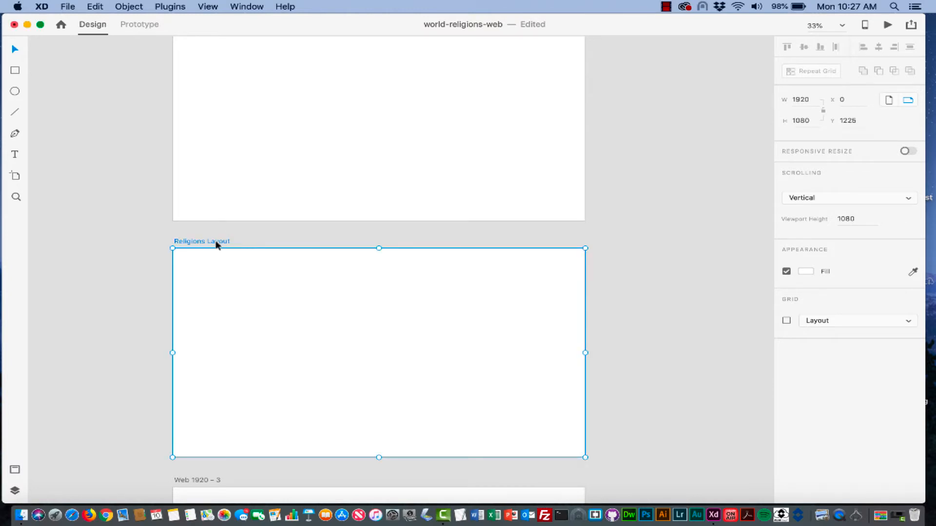
pyautogui.scroll(-5, 217, 242)
pyautogui.scroll(-5, 218, 245)
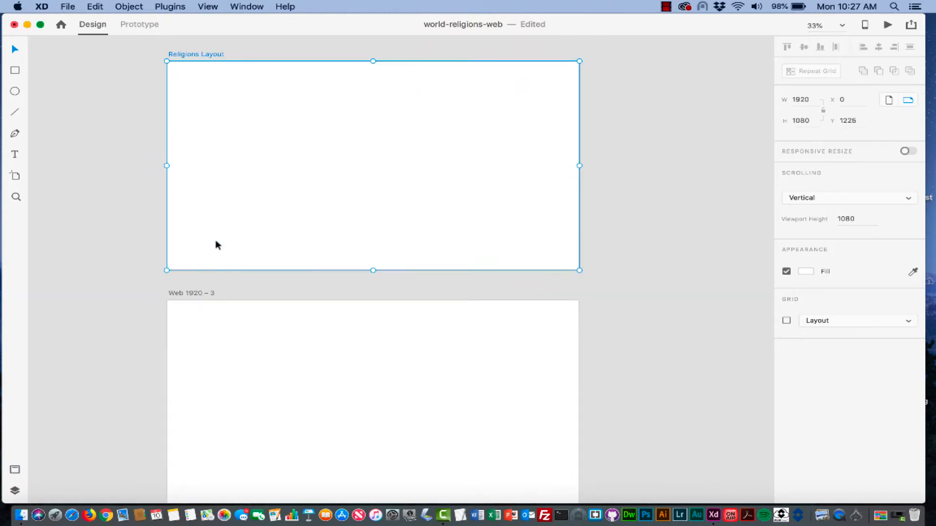
# - Rename the third artboard to Religion Detail and scroll back up to Splash Page
pyautogui.click(185, 294)
pyautogui.doubleClick(191, 292)
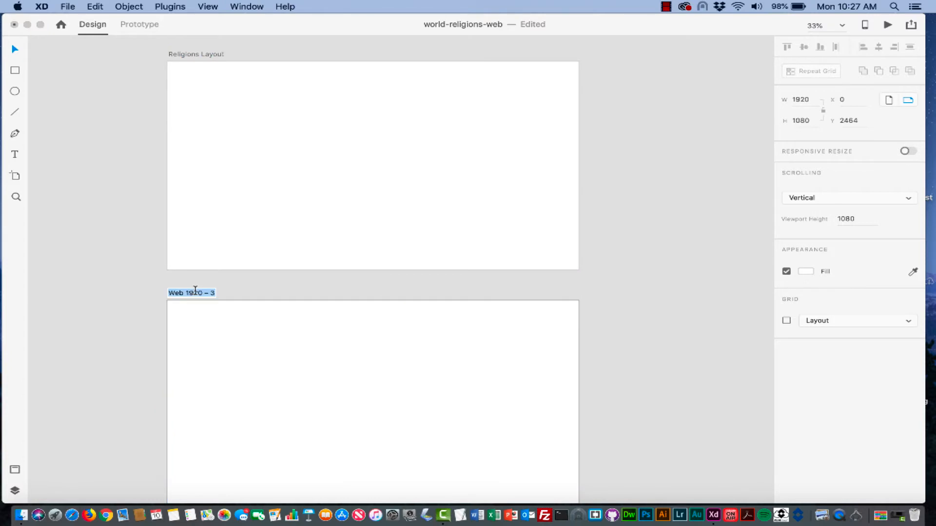
pyautogui.write('Religion Detail')
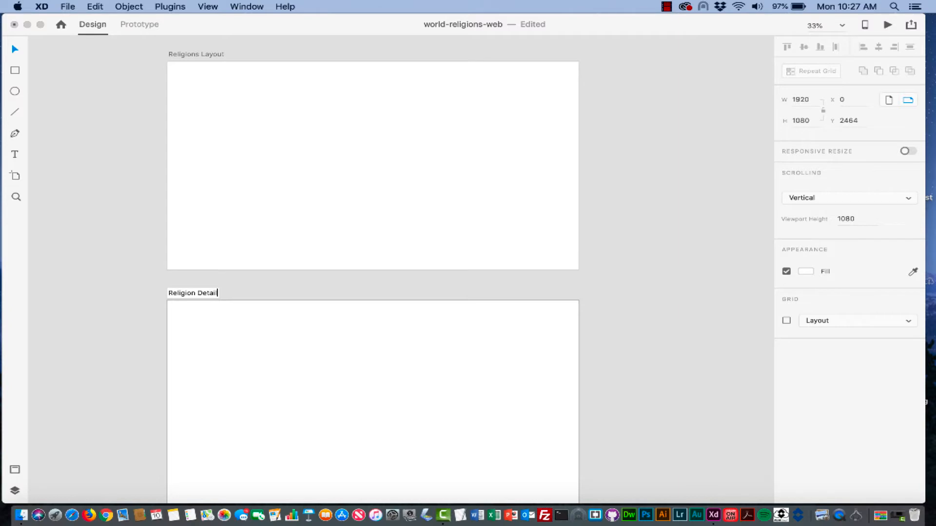
pyautogui.click(238, 347)
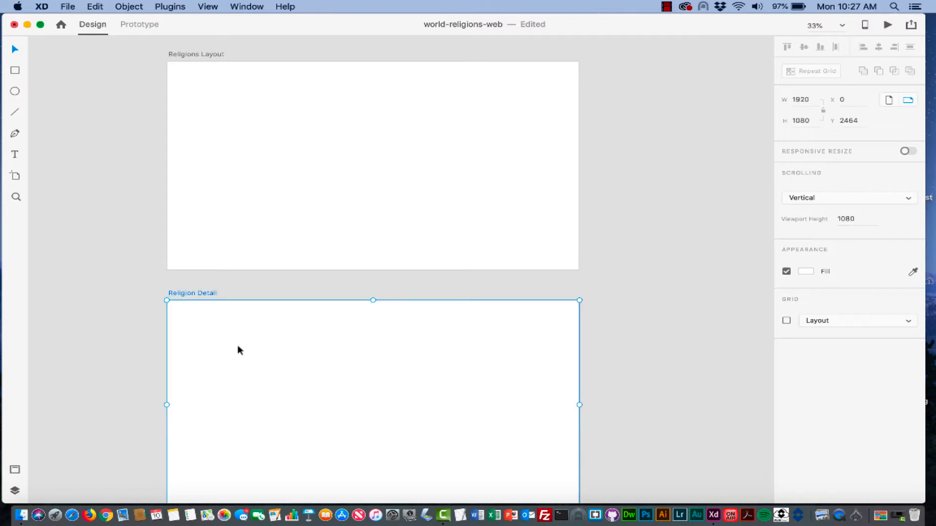
pyautogui.scroll(-3, 282, 347)
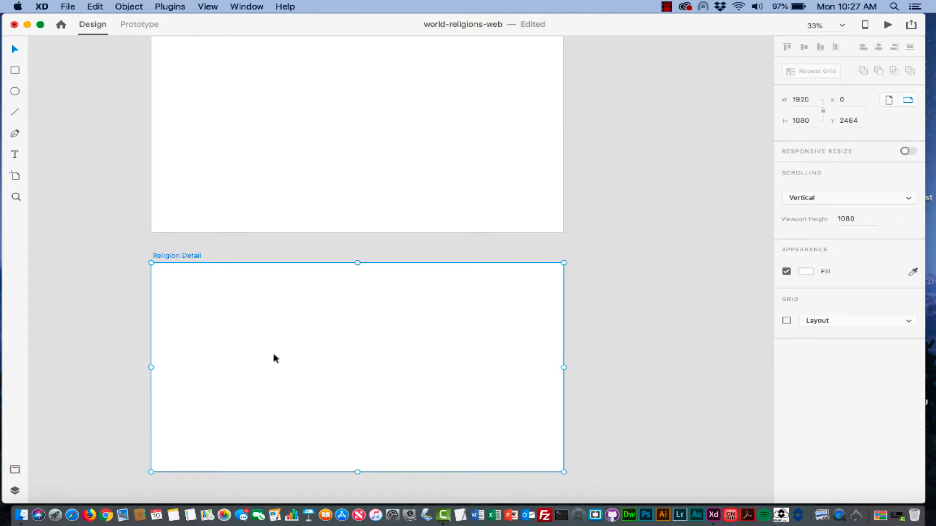
pyautogui.scroll(10, 274, 358)
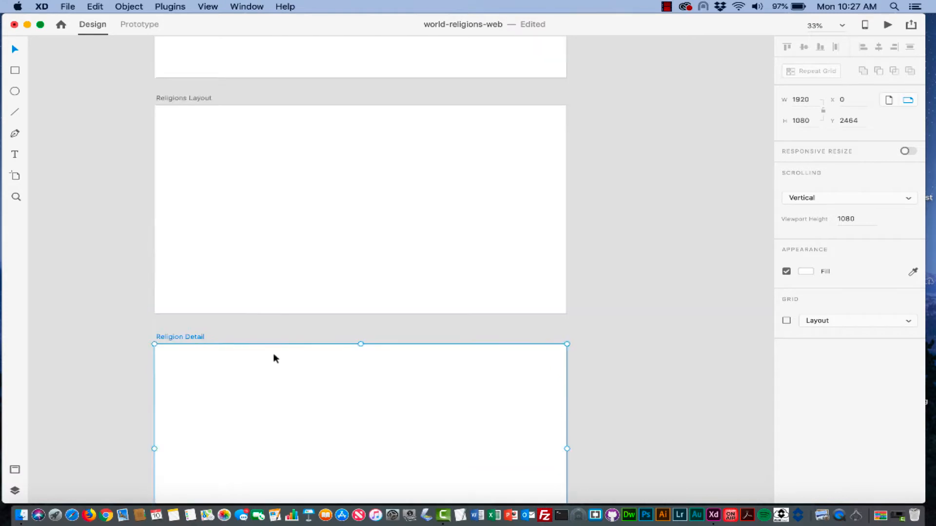
pyautogui.hscroll(2, 274, 359)
pyautogui.scroll(4, 273, 359)
pyautogui.hscroll(1, 274, 358)
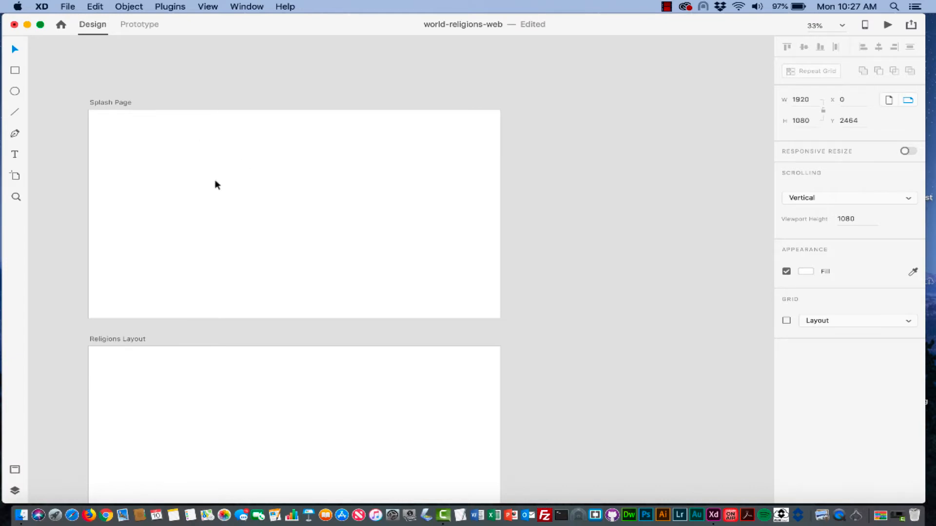
# - Add a text area on Splash Page holding the title 'World Religions Explained'
pyautogui.click(14, 155)
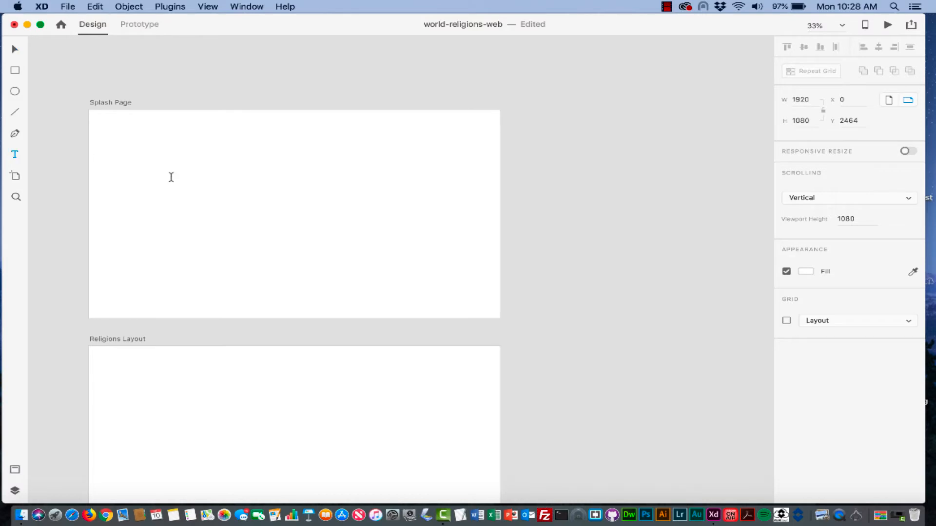
pyautogui.click(201, 205)
pyautogui.moveTo(289, 221); pyautogui.dragTo(402, 229)
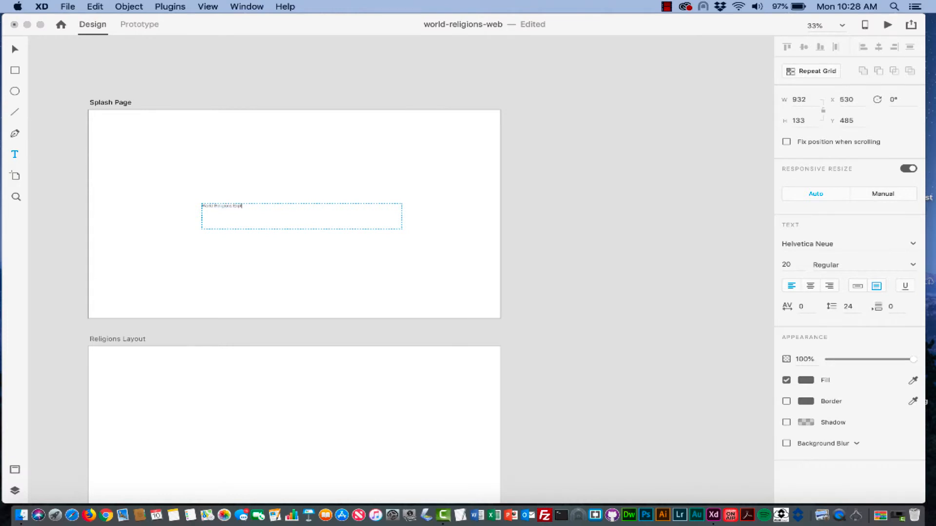
pyautogui.moveTo(261, 207); pyautogui.dragTo(179, 207)
# - Center-align the title and enlarge its font size to 72
pyautogui.click(810, 287)
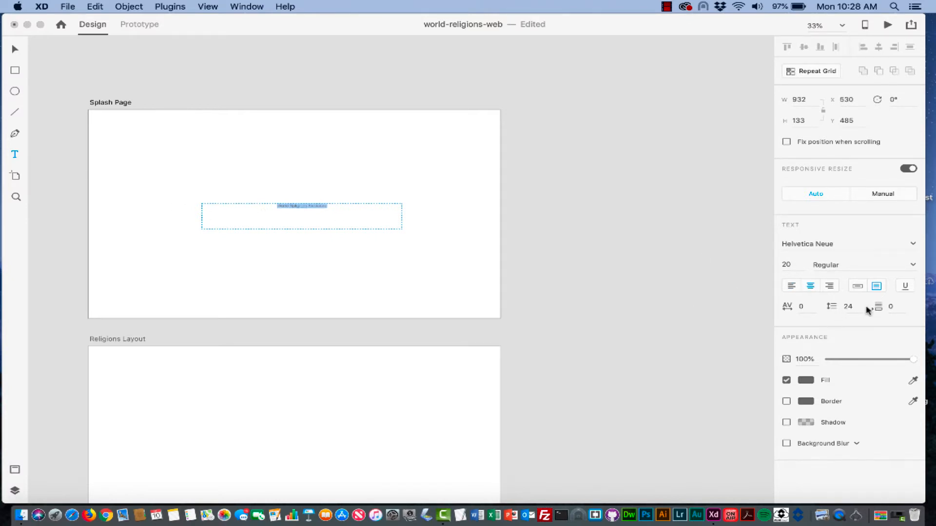
pyautogui.click(851, 306)
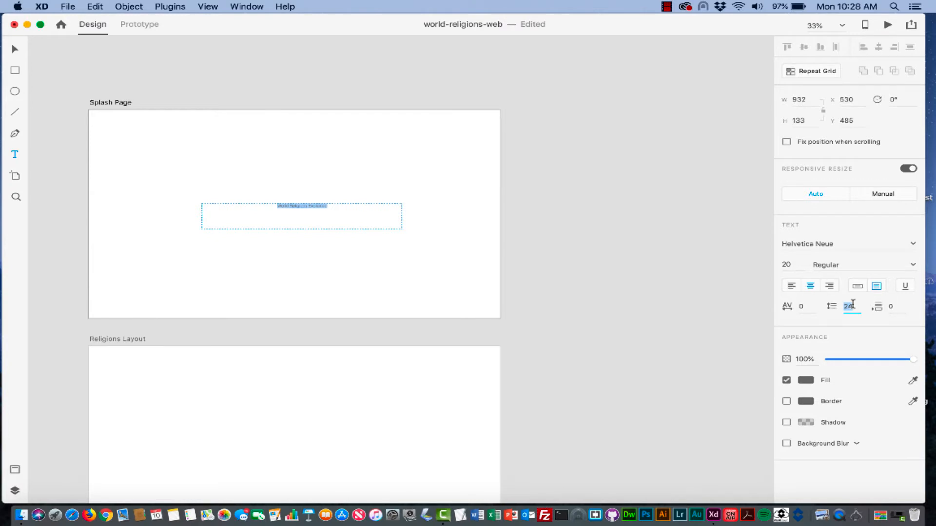
pyautogui.click(795, 266)
pyautogui.write('48')
pyautogui.press('Return')
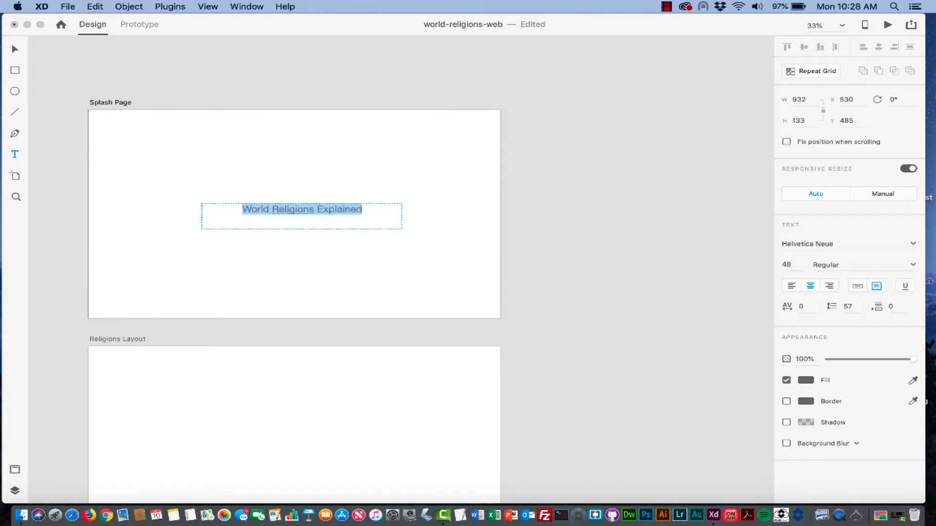
pyautogui.click(791, 264)
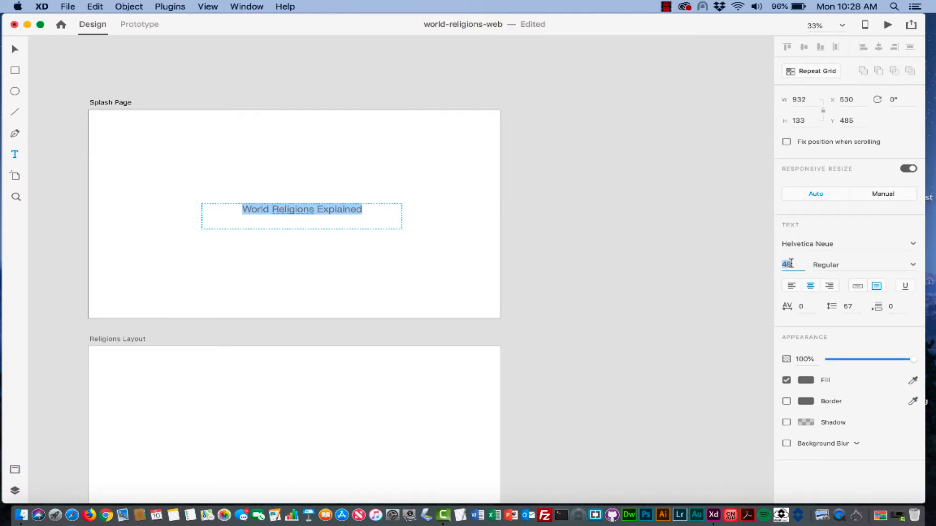
pyautogui.write('56')
pyautogui.press('Return')
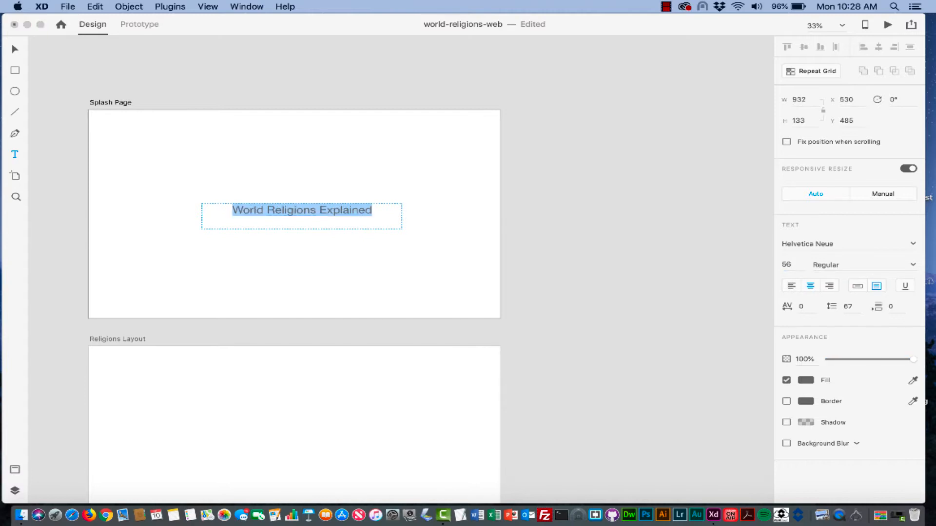
pyautogui.click(787, 265)
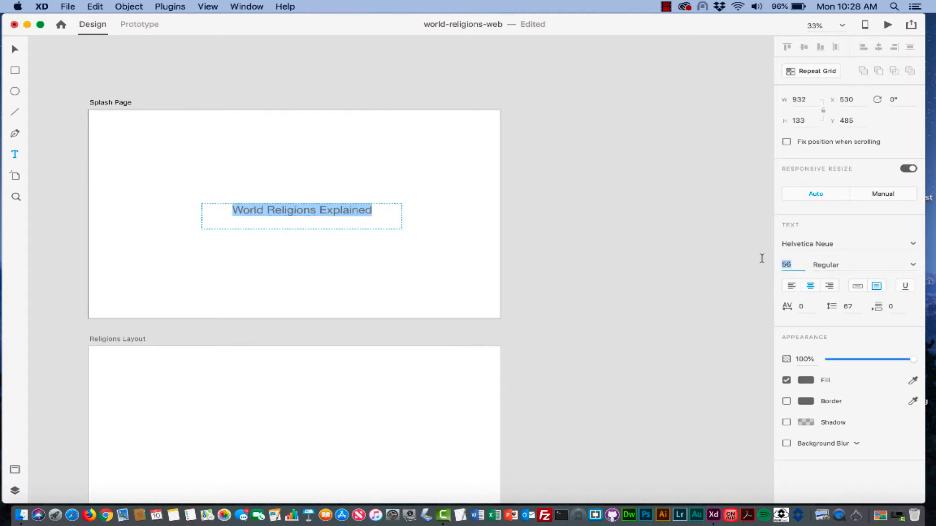
pyautogui.write('72')
pyautogui.press('Return')
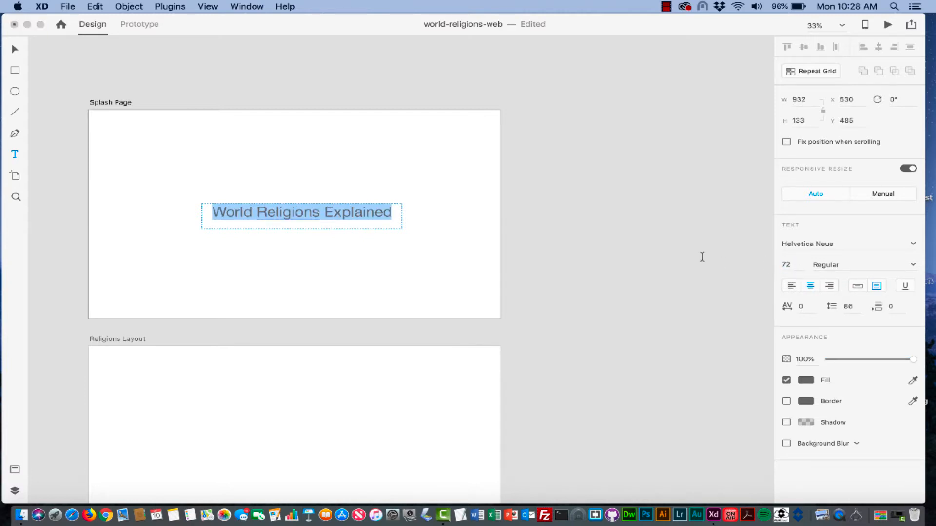
pyautogui.click(416, 219)
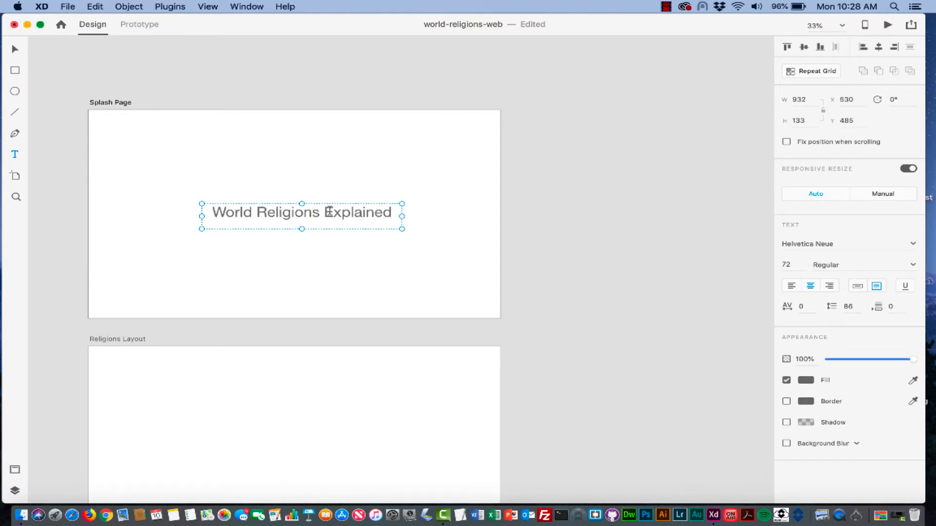
# - Set the title's character spacing to 5
pyautogui.moveTo(213, 213); pyautogui.dragTo(395, 214)
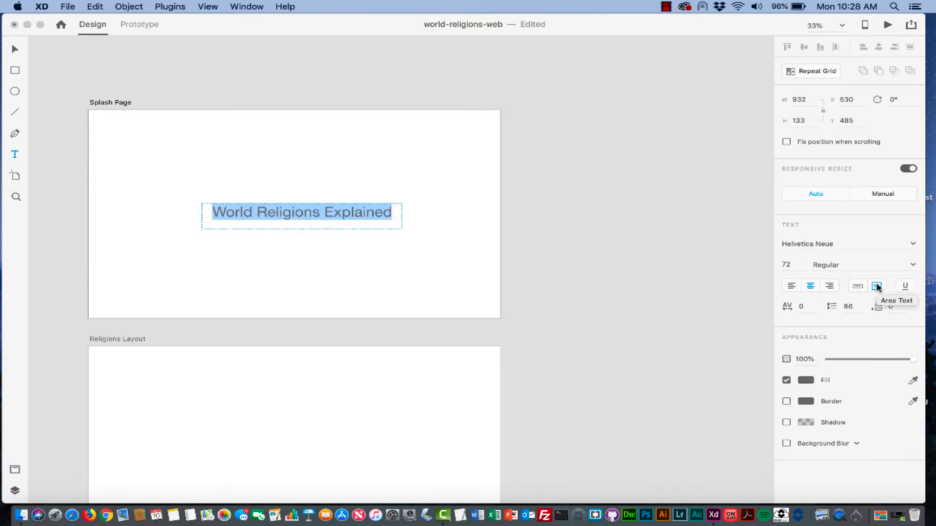
pyautogui.click(801, 308)
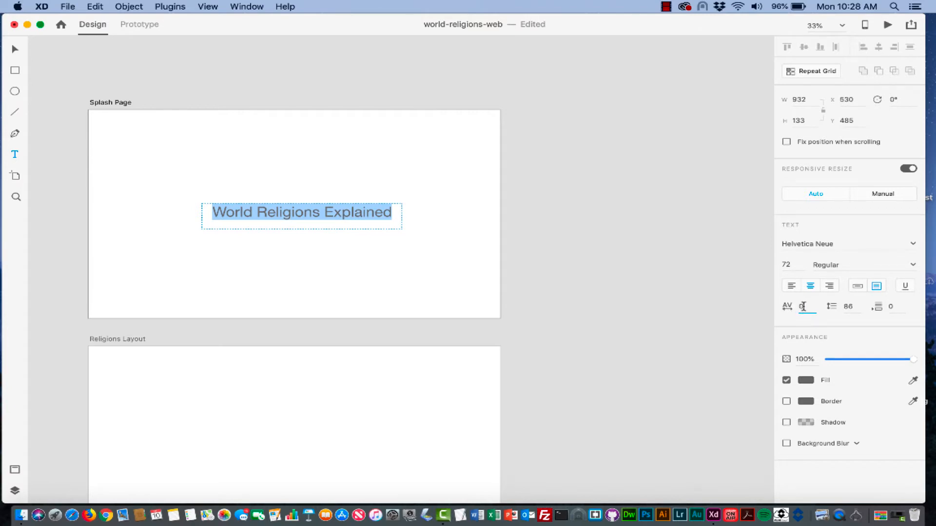
pyautogui.write('1')
pyautogui.press('Return')
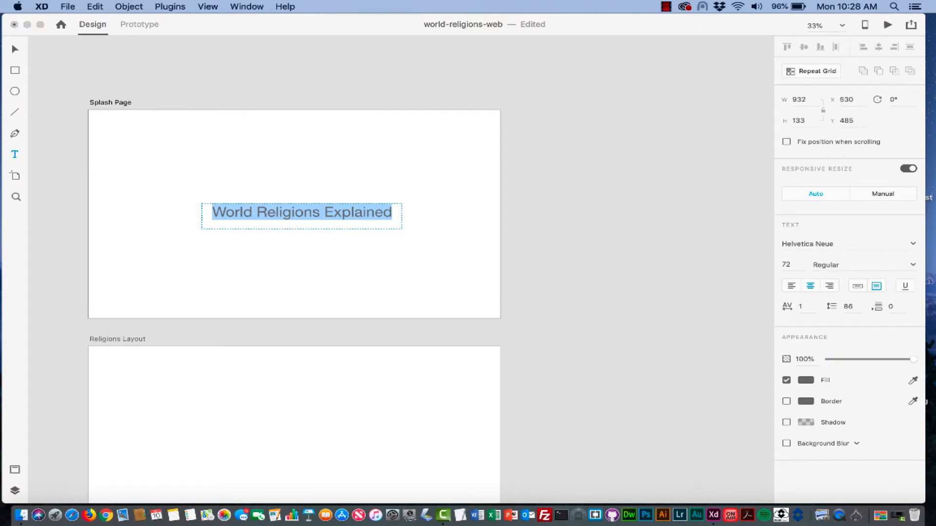
pyautogui.click(788, 308)
pyautogui.click(804, 306)
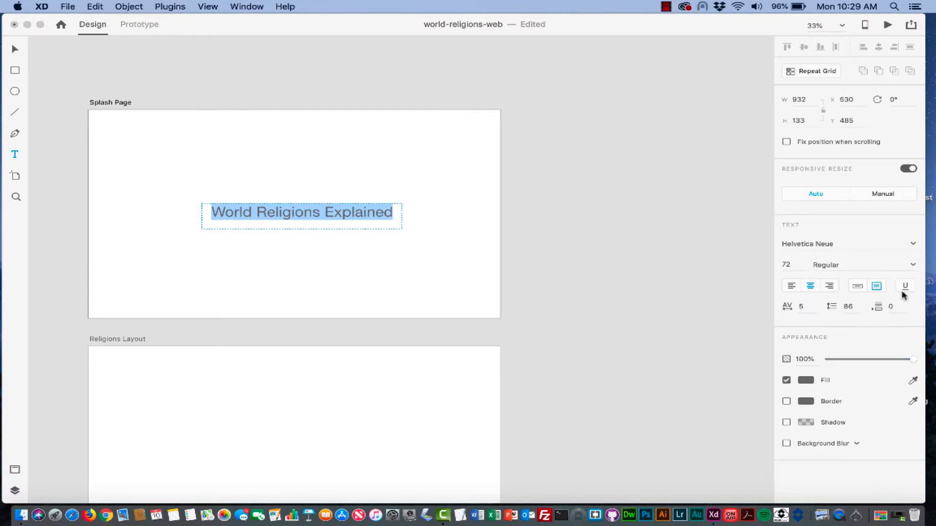
# - Keep Helvetica Neue as the title font and shrink its box to fit the text
pyautogui.click(902, 246)
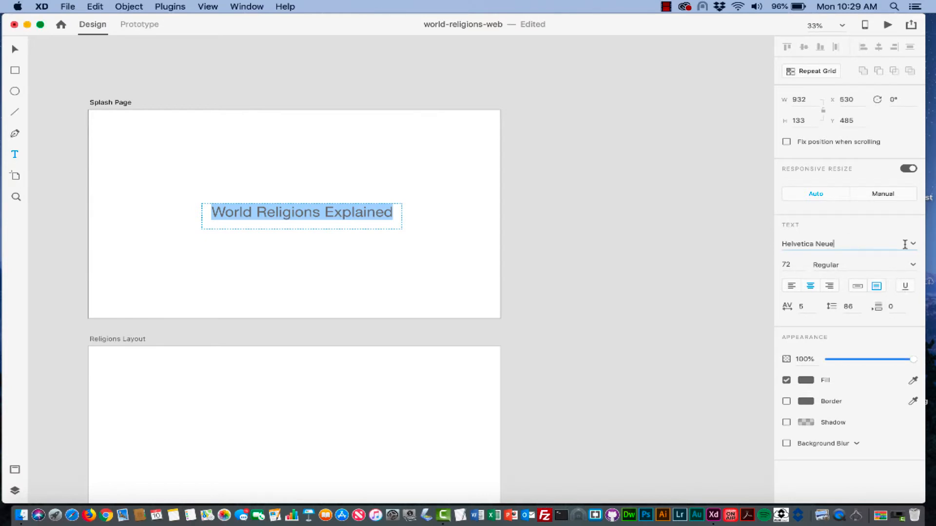
pyautogui.click(906, 246)
pyautogui.scroll(-6, 863, 292)
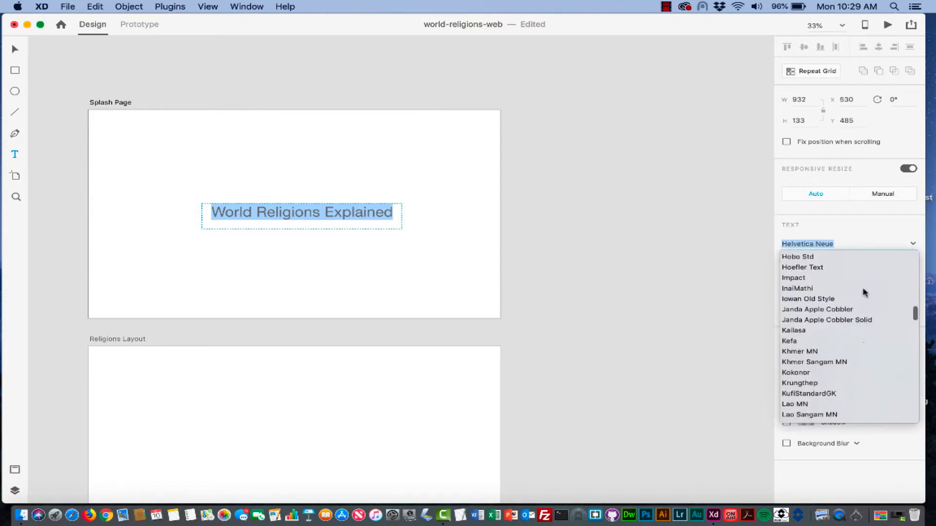
pyautogui.scroll(5, 863, 292)
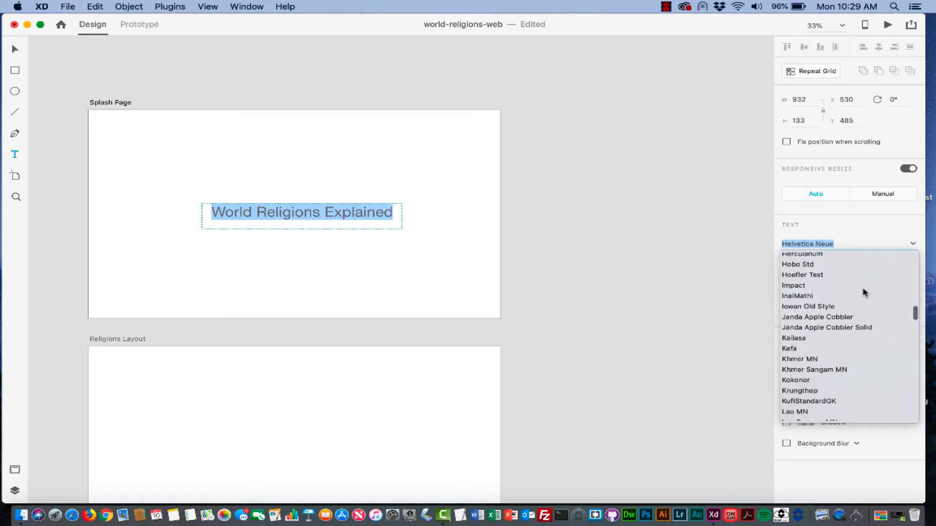
pyautogui.click(845, 241)
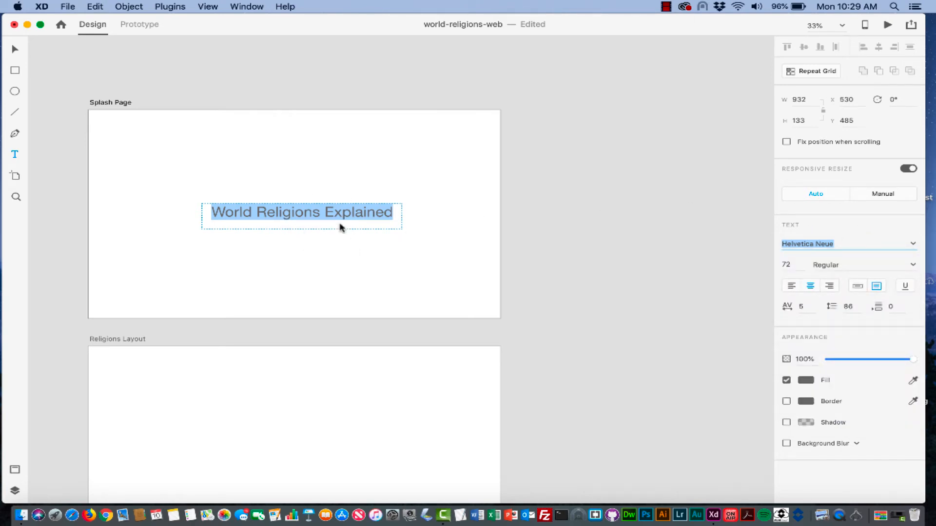
pyautogui.press('Escape')
pyautogui.press('Escape')
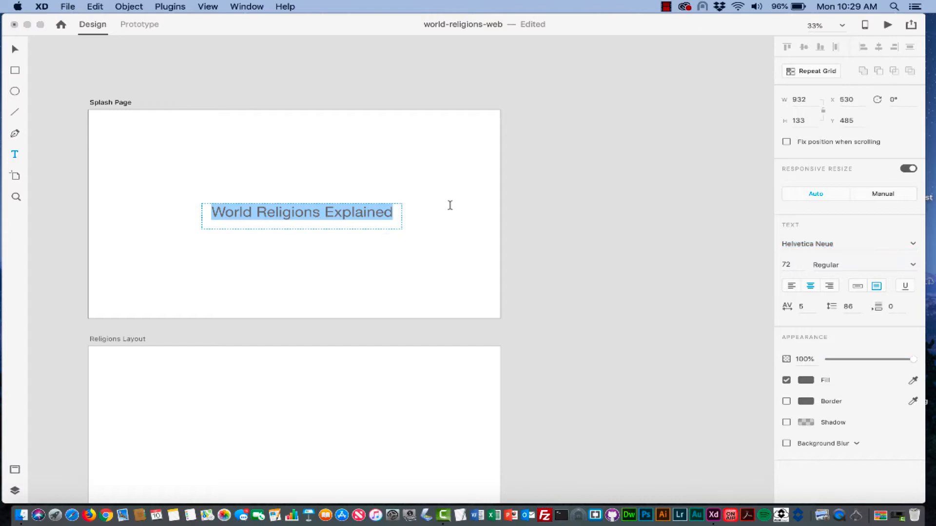
pyautogui.moveTo(302, 228); pyautogui.dragTo(303, 222)
pyautogui.click(302, 244)
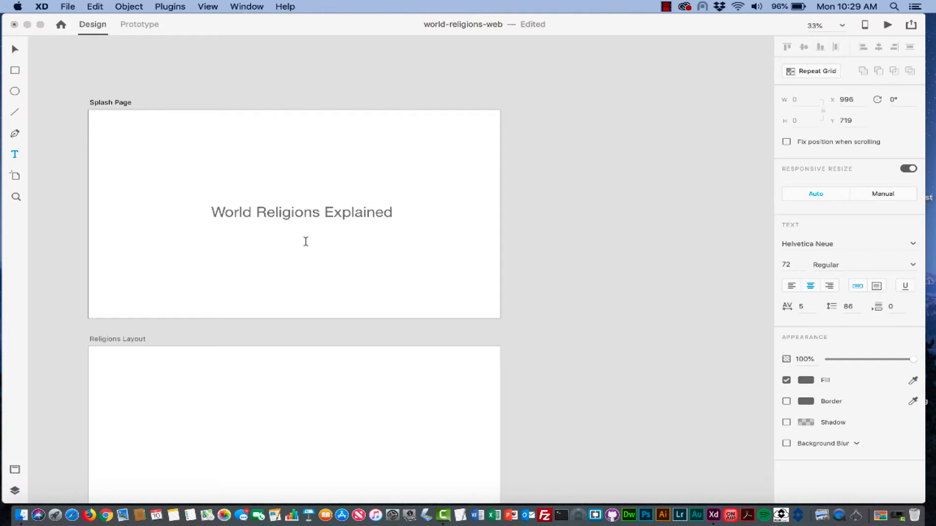
# - Draw a 374×100 rectangle below the title and round all four corners to 25
pyautogui.click(14, 70)
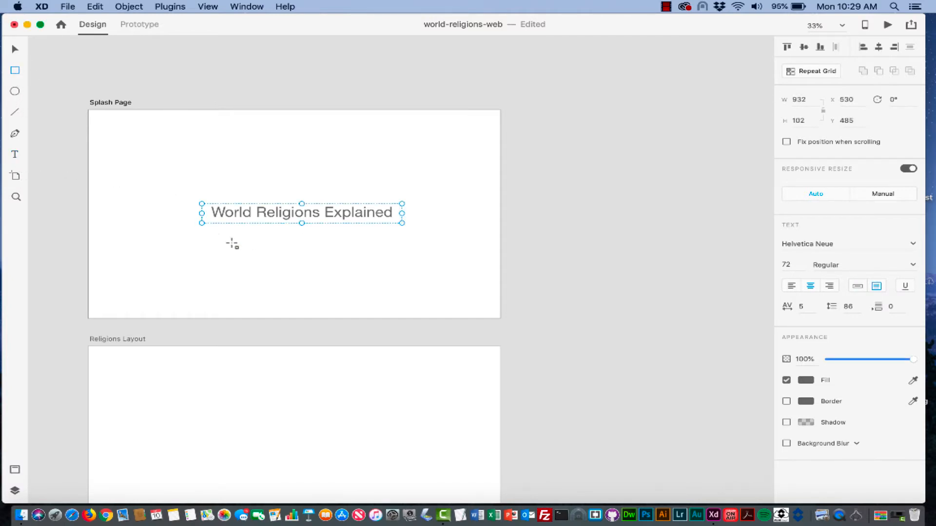
pyautogui.moveTo(258, 253)
pyautogui.mouseDown()
pyautogui.moveTo(272, 265)
pyautogui.moveTo(339, 273)
pyautogui.mouseUp()
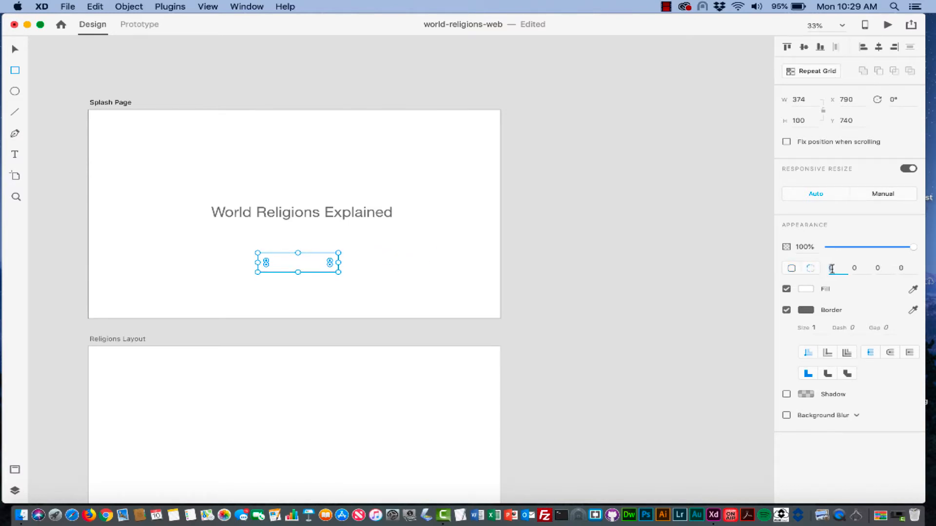
pyautogui.click(854, 267)
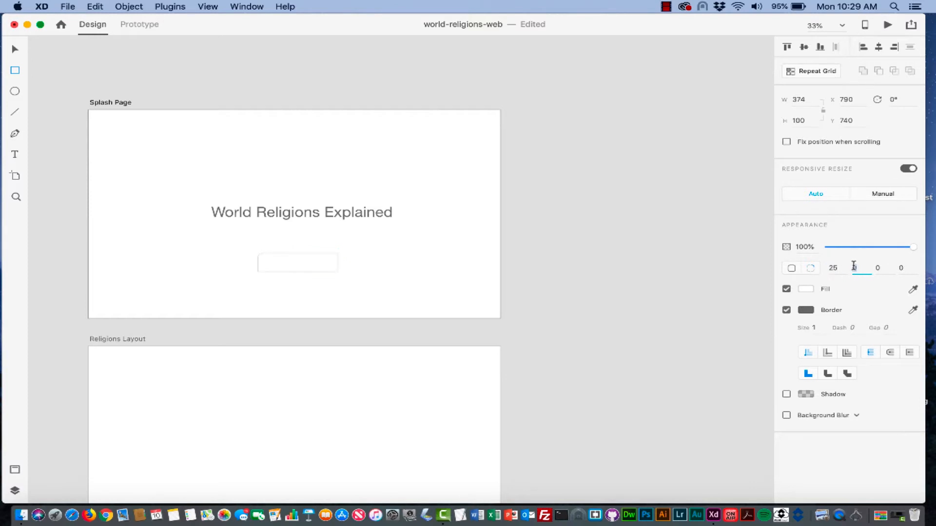
pyautogui.doubleClick(856, 268)
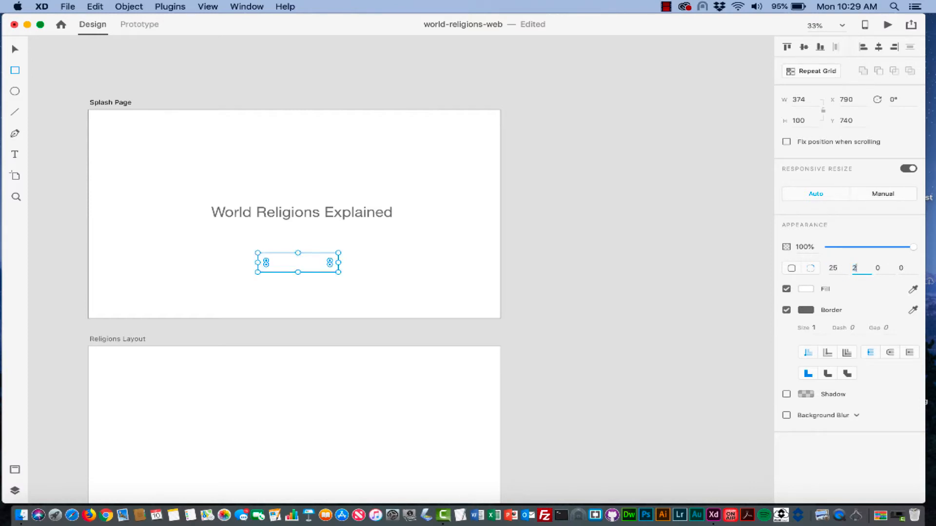
pyautogui.write('25')
pyautogui.doubleClick(873, 268)
pyautogui.write('25')
pyautogui.click(901, 269)
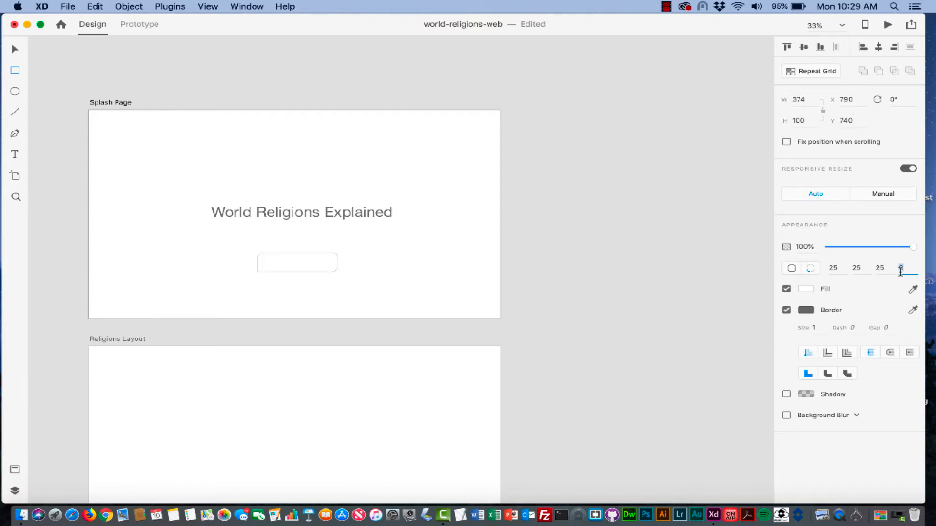
pyautogui.doubleClick(900, 269)
pyautogui.write('25')
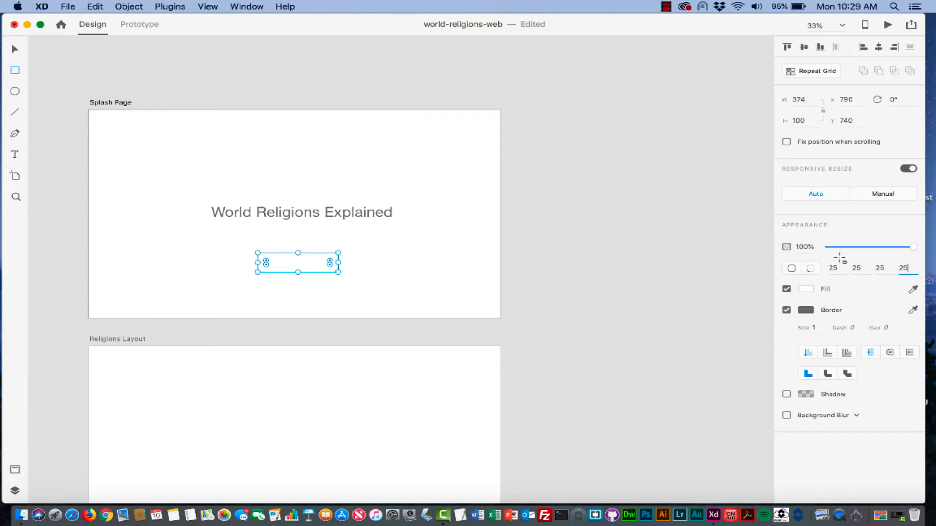
pyautogui.click(14, 155)
# - Type a CLICK label and move it onto the rounded rectangle
pyautogui.click(14, 156)
pyautogui.click(274, 263)
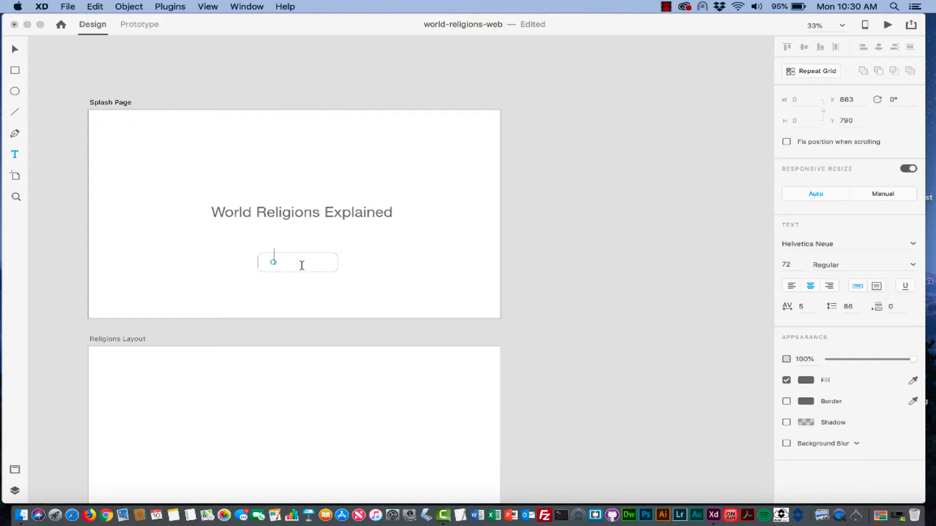
pyautogui.write('CLick')
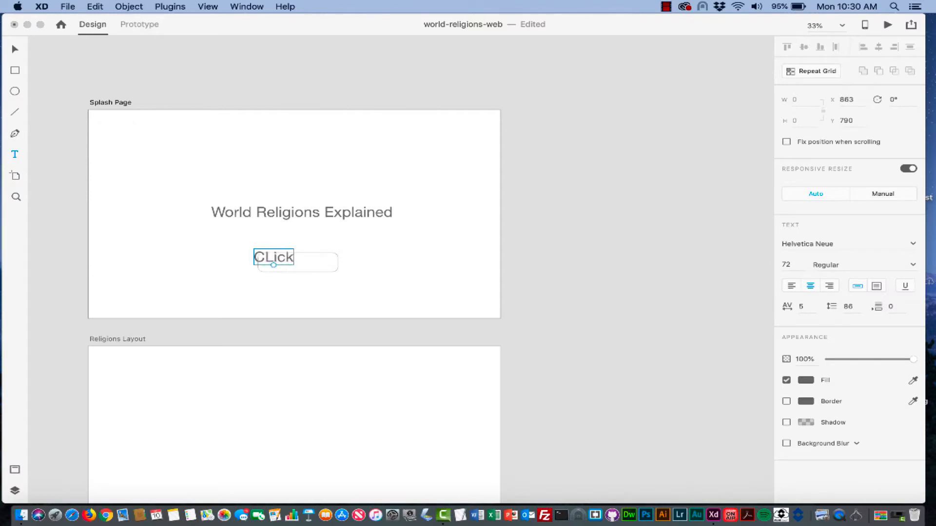
pyautogui.press('BackSpace')
pyautogui.press('BackSpace')
pyautogui.press('BackSpace')
pyautogui.press('BackSpace')
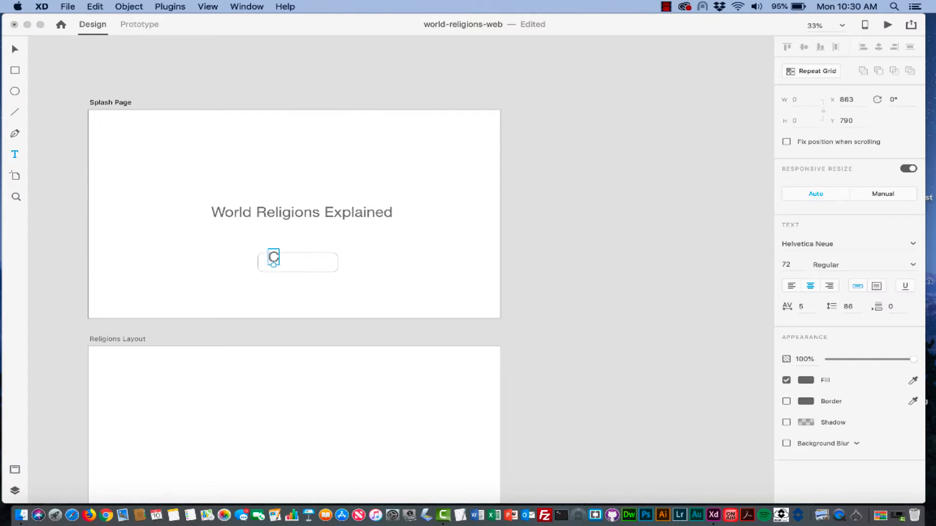
pyautogui.write('LICK')
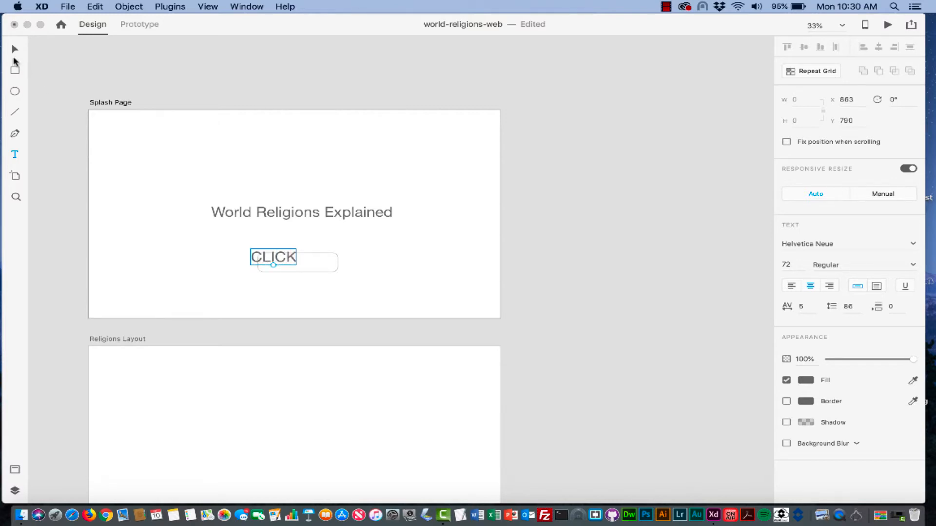
pyautogui.click(15, 49)
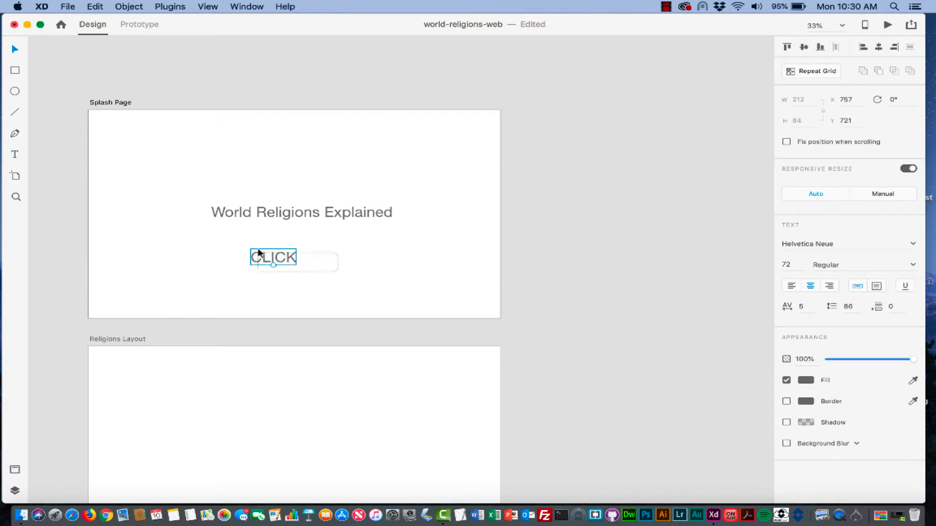
pyautogui.moveTo(259, 252); pyautogui.dragTo(308, 263)
pyautogui.click(359, 263)
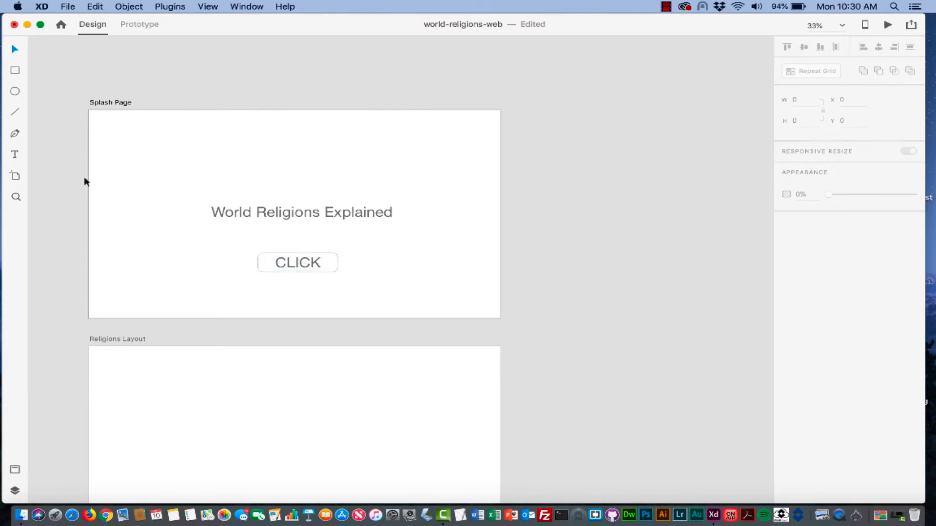
# - Change the button label from CLICK to Click
pyautogui.doubleClick(305, 263)
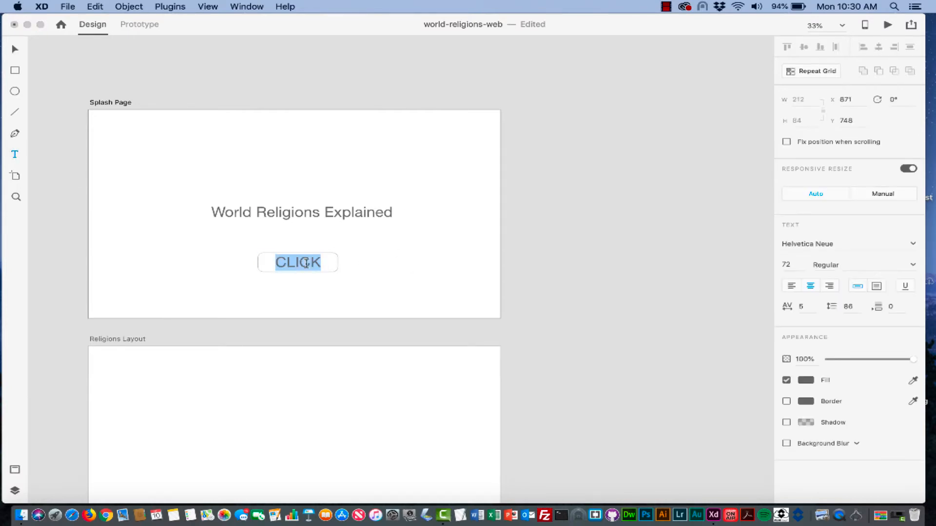
pyautogui.click(317, 264)
pyautogui.press('BackSpace')
pyautogui.press('BackSpace')
pyautogui.press('BackSpace')
pyautogui.press('BackSpace')
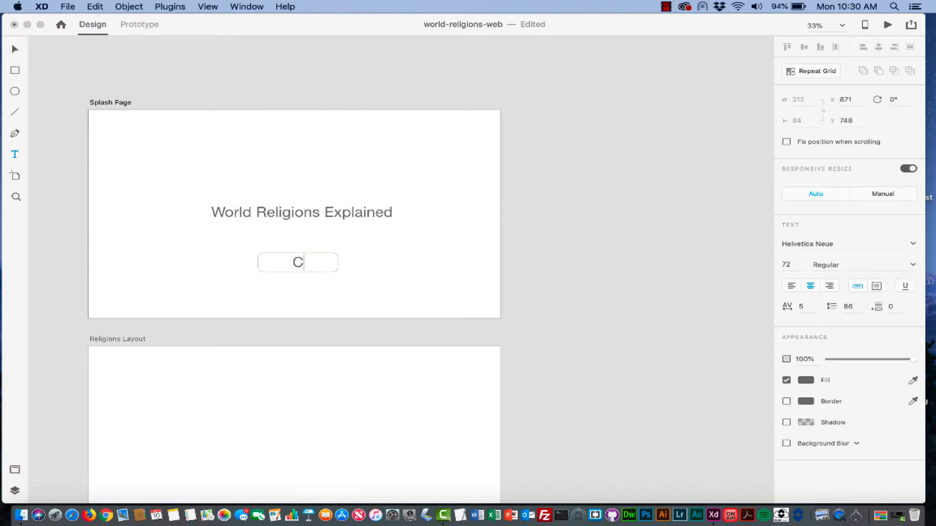
pyautogui.write('likc')
pyautogui.press('BackSpace')
pyautogui.press('BackSpace')
pyautogui.write('ck')
pyautogui.press('Escape')
pyautogui.click(422, 285)
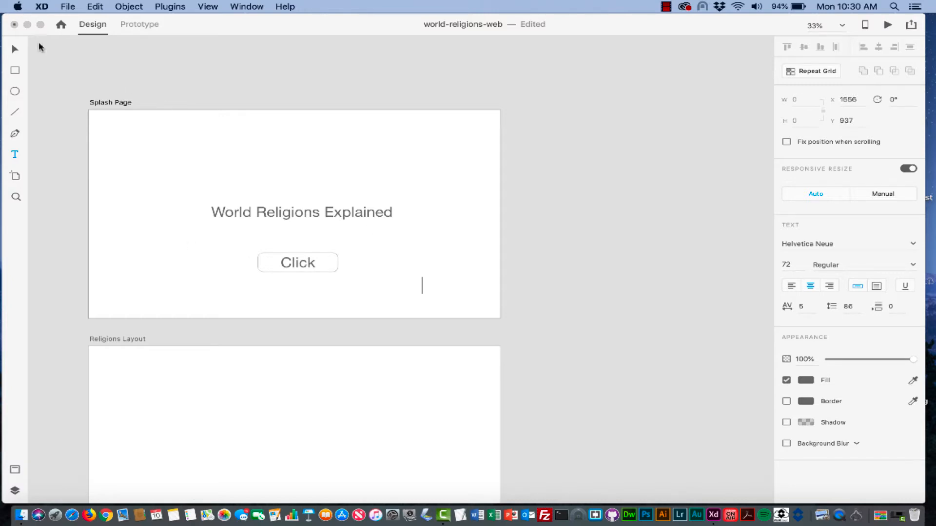
pyautogui.click(14, 49)
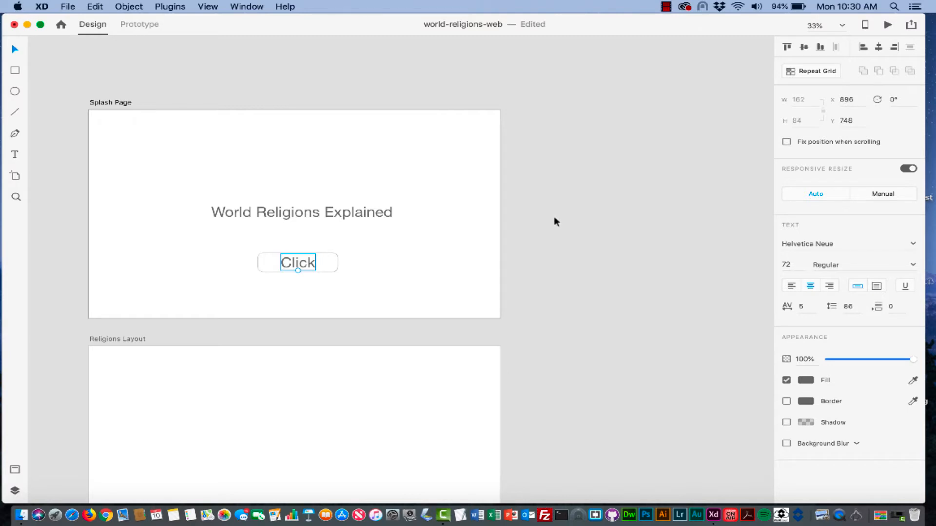
# - Replace 'Layout' with 'Grid' in the second artboard's name, making it Religions Grid
pyautogui.scroll(-2, 554, 218)
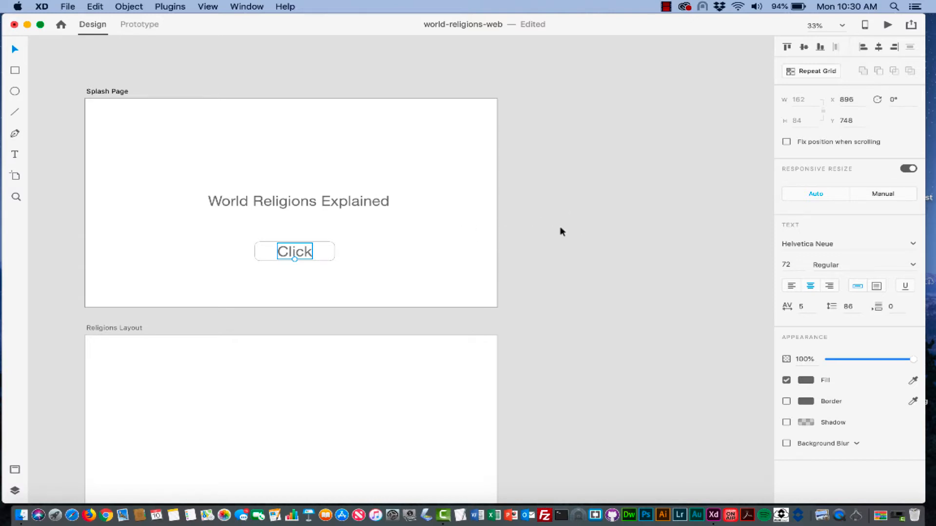
pyautogui.scroll(-5, 601, 234)
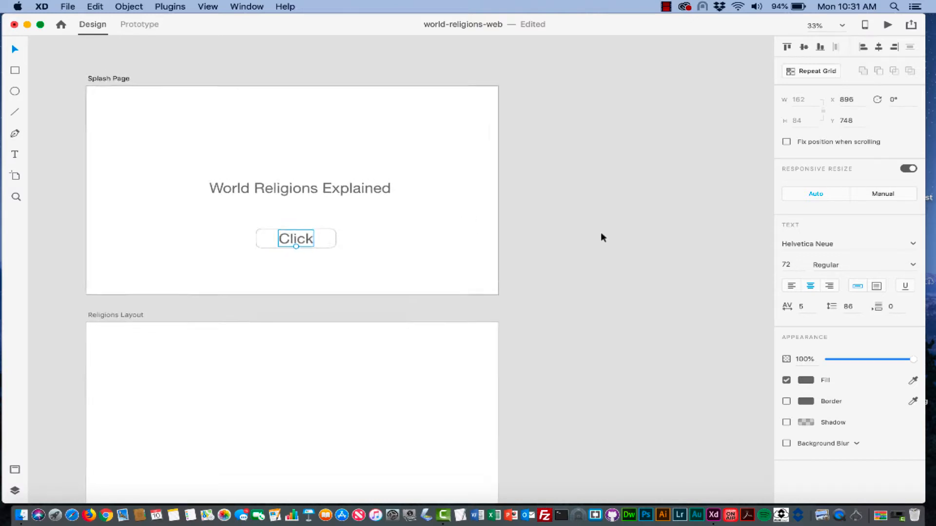
pyautogui.scroll(-3, 600, 237)
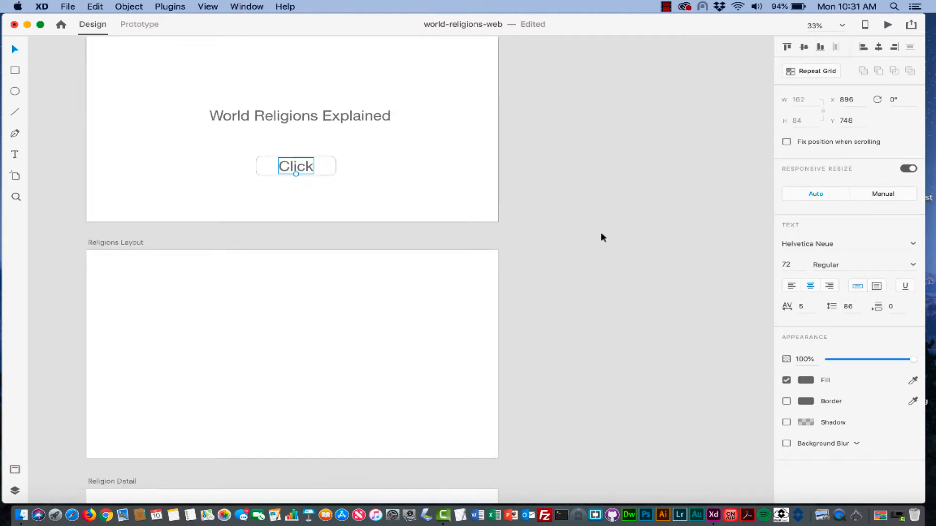
pyautogui.hscroll(2, 601, 238)
pyautogui.scroll(4, 601, 238)
pyautogui.scroll(-2, 601, 238)
pyautogui.scroll(-15, 601, 237)
pyautogui.hscroll(-4, 601, 237)
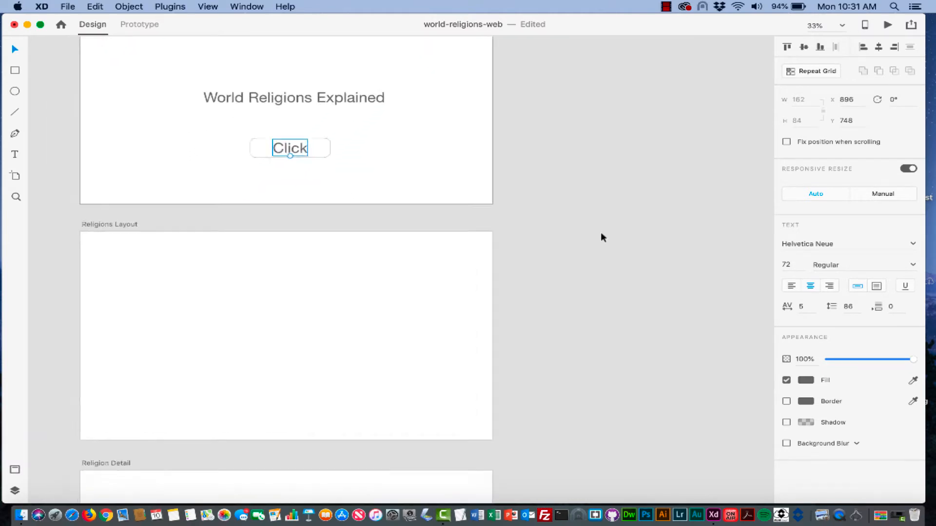
pyautogui.hscroll(4, 601, 237)
pyautogui.scroll(8, 601, 237)
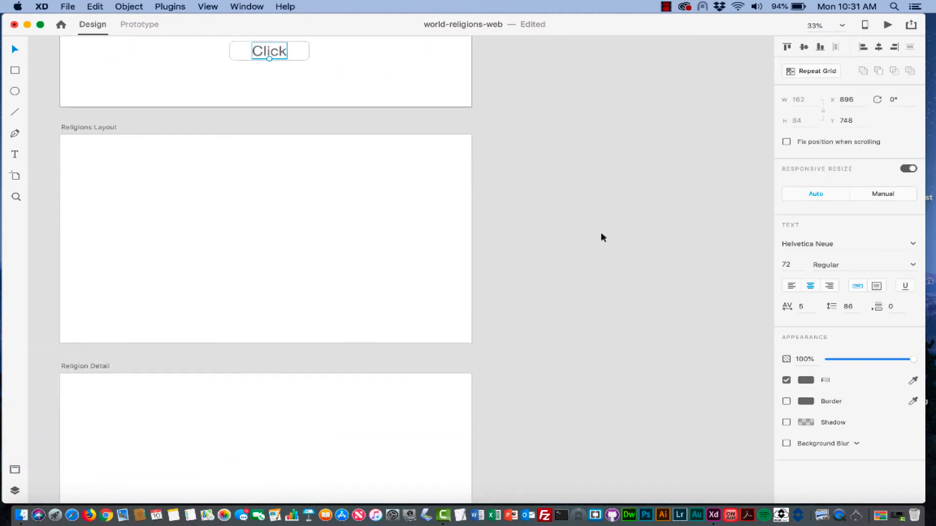
pyautogui.hscroll(-4, 601, 237)
pyautogui.scroll(-7, 601, 237)
pyautogui.scroll(20, 601, 237)
pyautogui.hscroll(2, 601, 238)
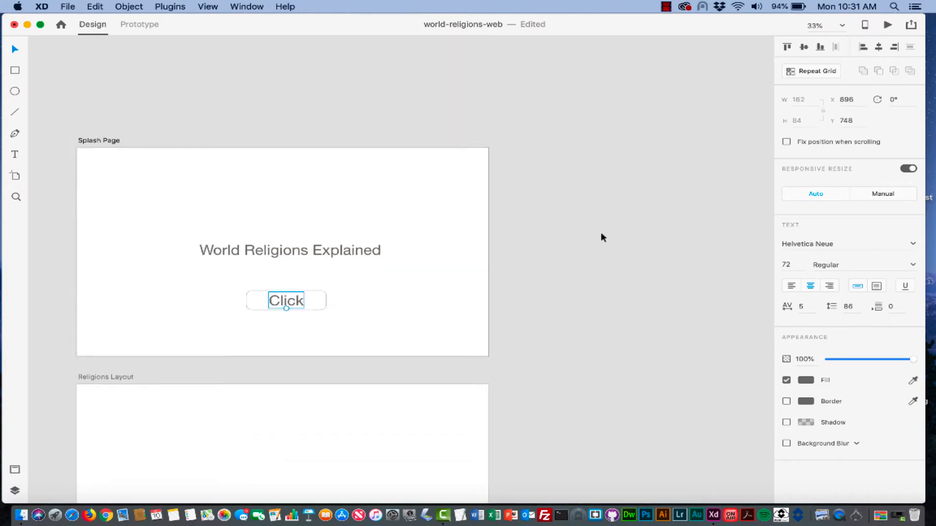
pyautogui.scroll(-20, 601, 238)
pyautogui.hscroll(-3, 600, 237)
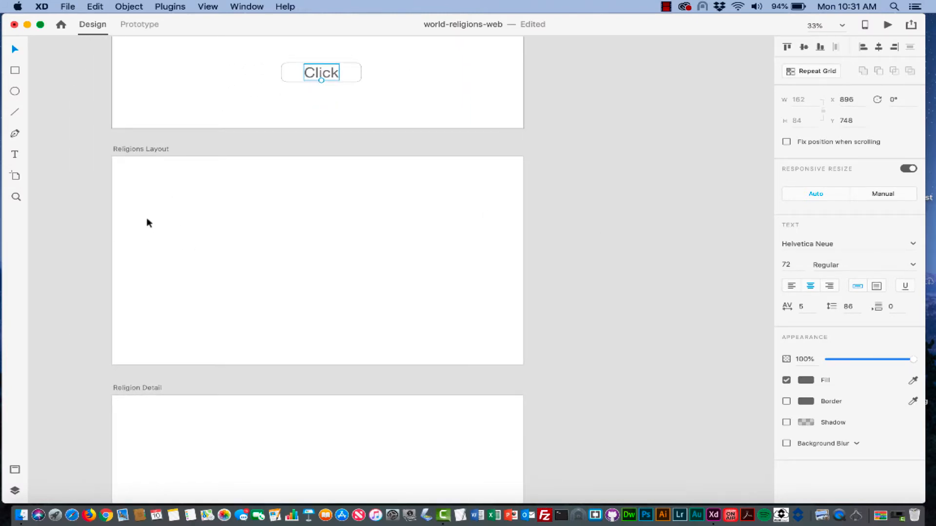
pyautogui.doubleClick(135, 149)
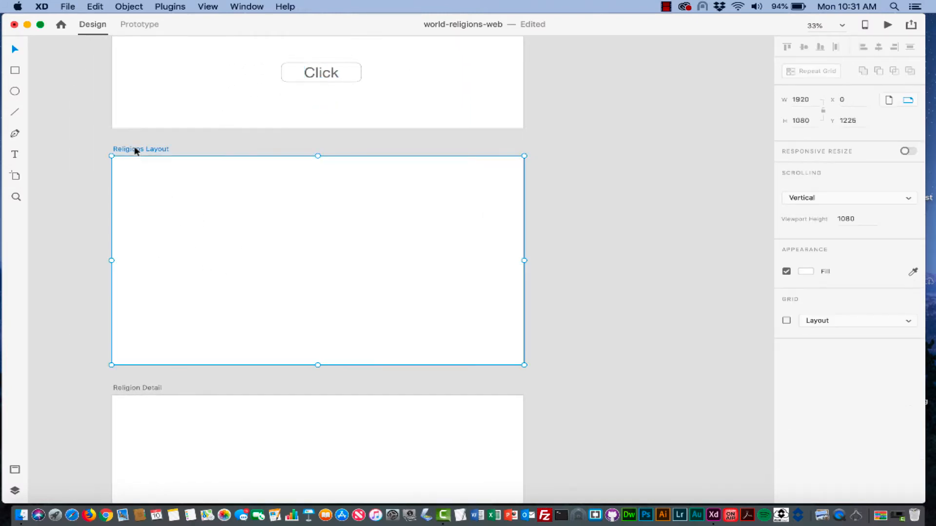
pyautogui.click(167, 149)
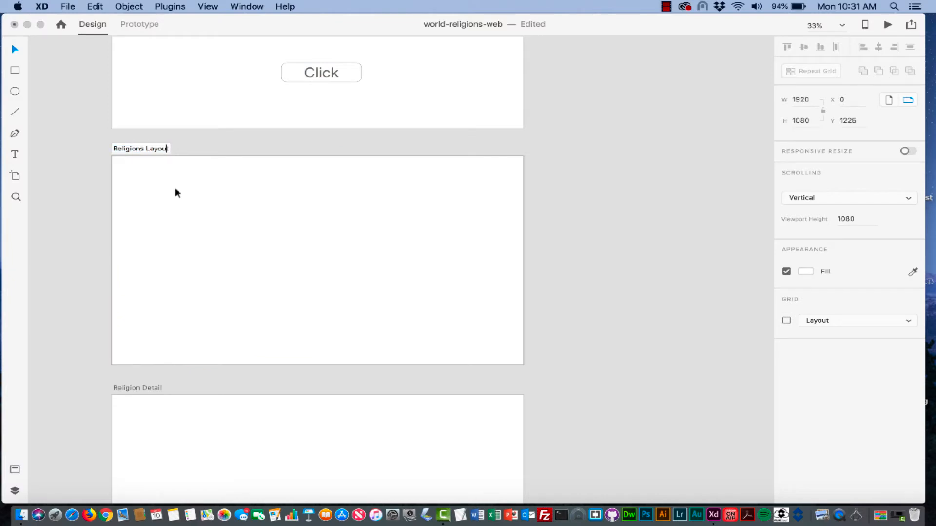
pyautogui.press('BackSpace')
pyautogui.press('BackSpace')
pyautogui.press('BackSpace')
pyautogui.press('BackSpace')
pyautogui.press('BackSpace')
pyautogui.press('BackSpace')
pyautogui.press('Return')
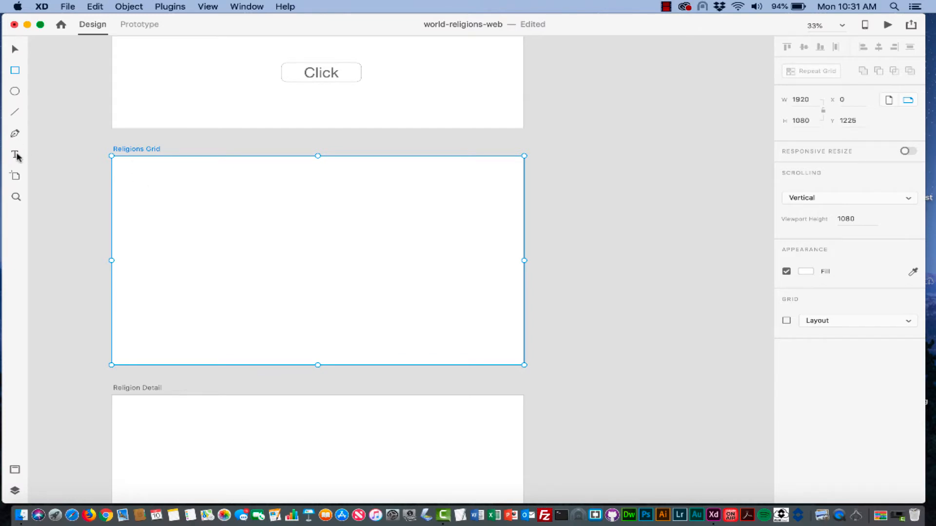
# - Draw a square near Religions Grid's top-left and Alt-drag copies rightward into a row
pyautogui.scroll(5, 210, 252)
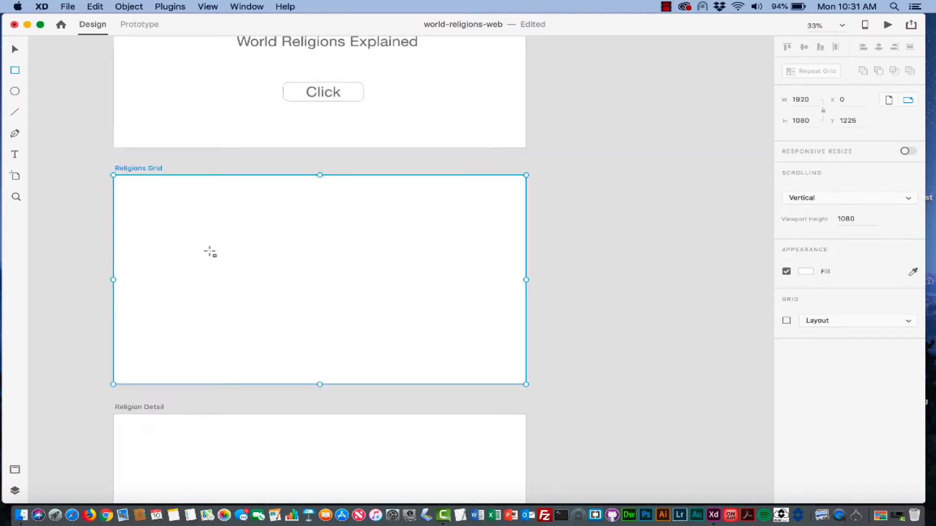
pyautogui.scroll(-3, 210, 251)
pyautogui.scroll(-2, 210, 252)
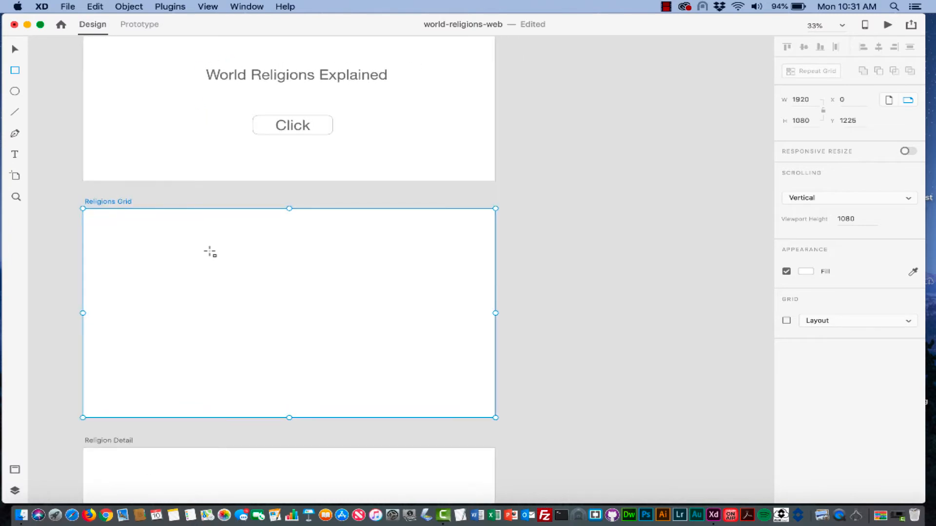
pyautogui.scroll(-3, 131, 230)
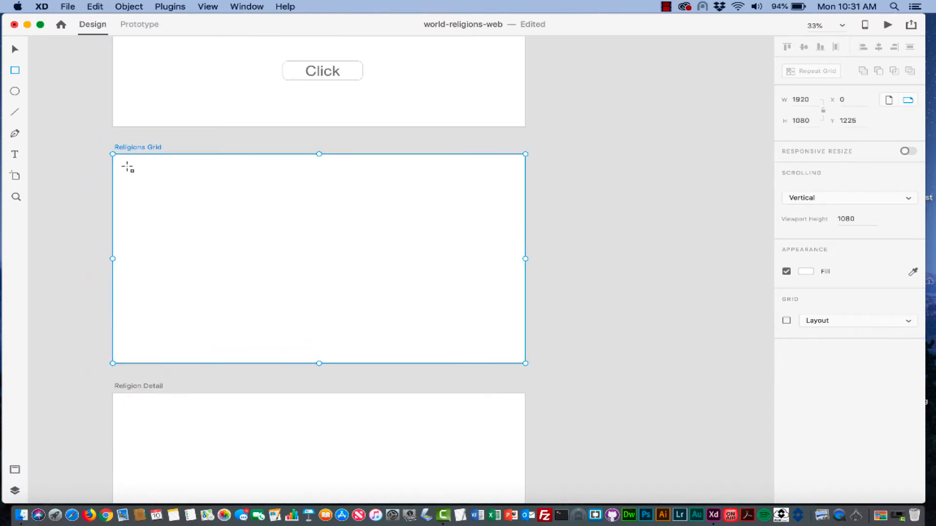
pyautogui.moveTo(127, 166); pyautogui.dragTo(199, 239)
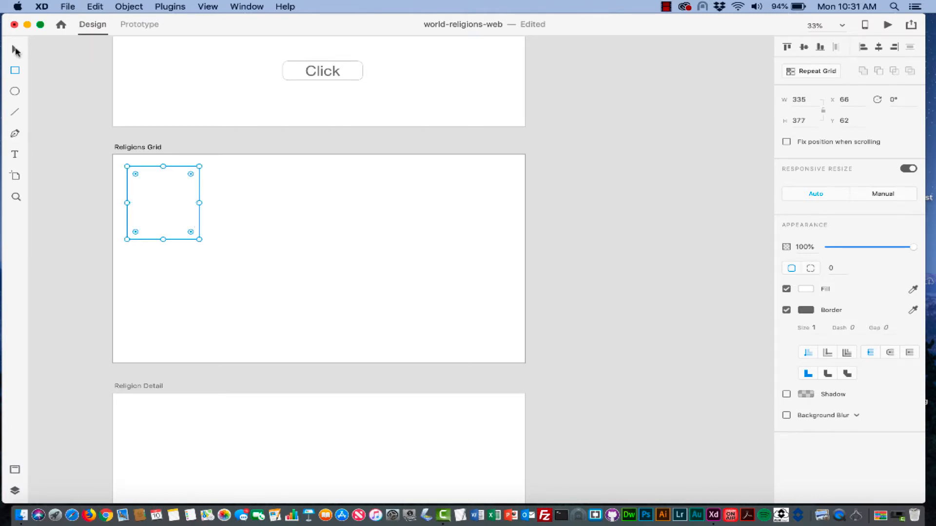
pyautogui.press('alt')
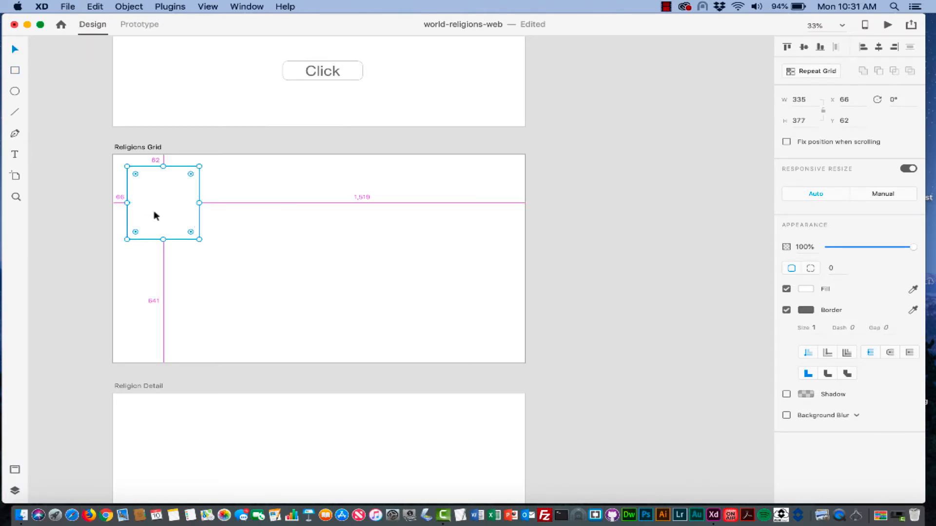
pyautogui.moveTo(151, 215); pyautogui.dragTo(406, 218)
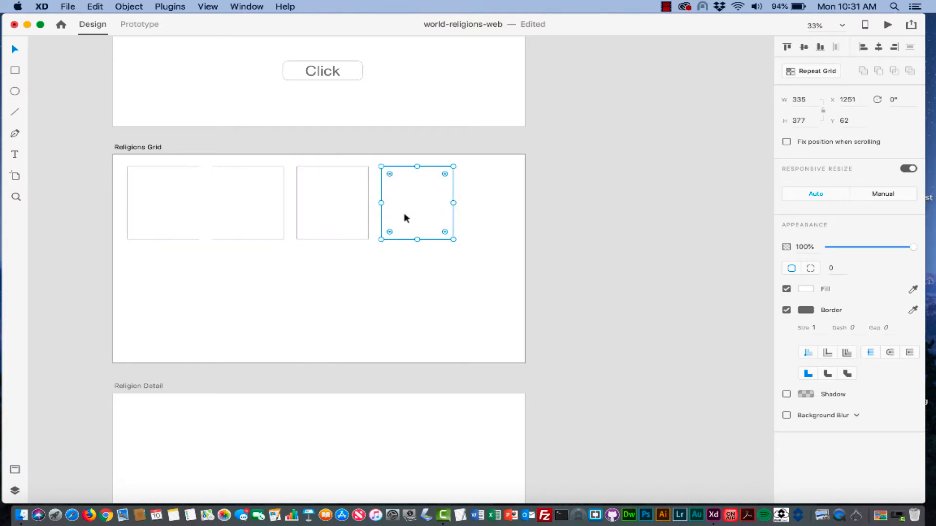
# - Shift-select all four squares in the row
pyautogui.click(166, 203)
pyautogui.click(232, 196)
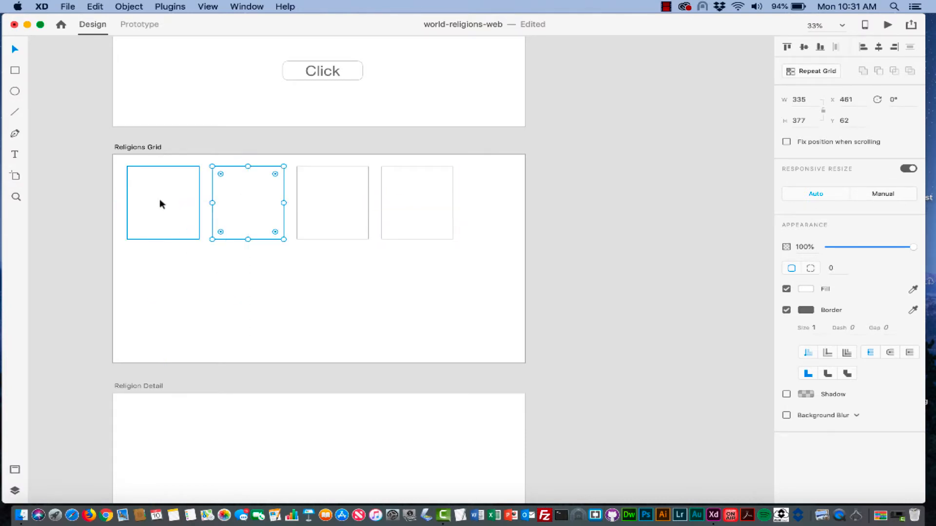
pyautogui.click(159, 198)
pyautogui.keyDown('shift'); pyautogui.click(247, 195); pyautogui.keyUp('shift')
pyautogui.keyDown('shift'); pyautogui.click(327, 195); pyautogui.keyUp('shift')
pyautogui.keyDown('shift'); pyautogui.click(423, 196); pyautogui.keyUp('shift')
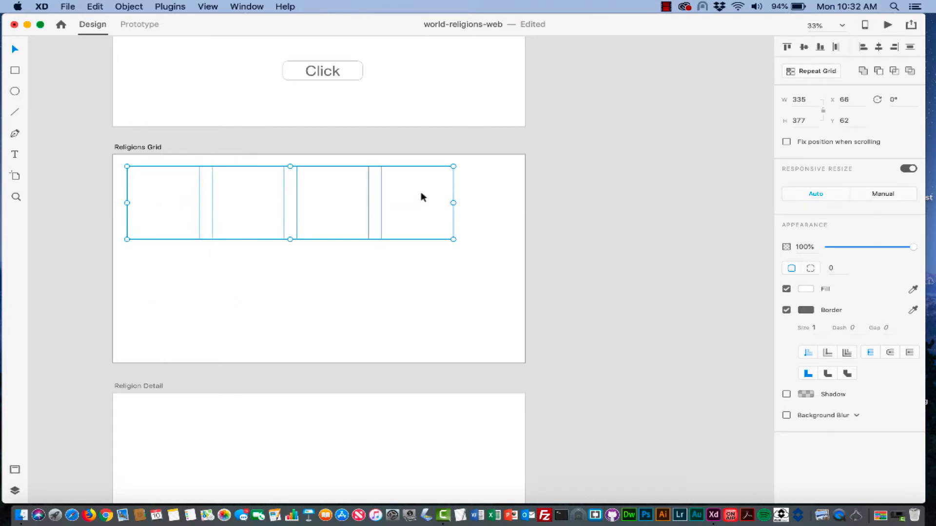
# - Repeat the four squares into a second row, ungroup the grid, and move the bottom row lower
pyautogui.click(808, 72)
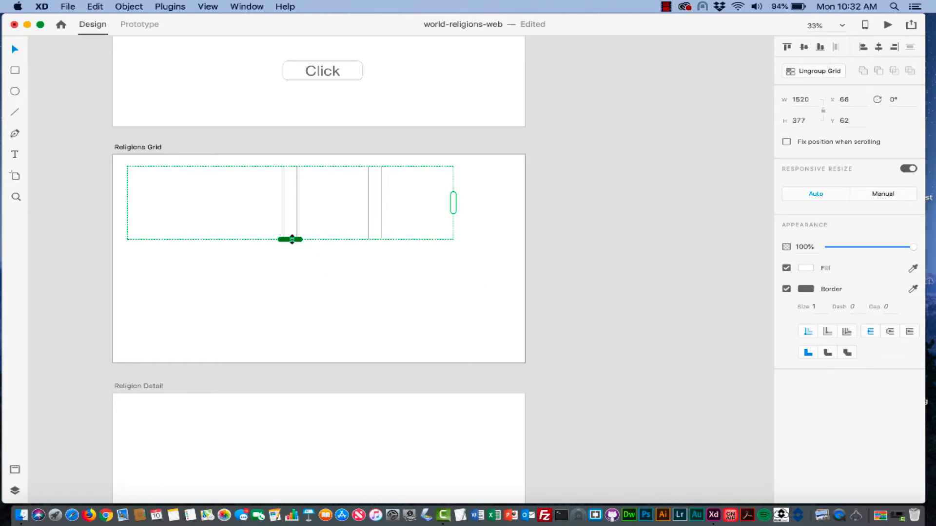
pyautogui.moveTo(292, 240); pyautogui.dragTo(292, 320)
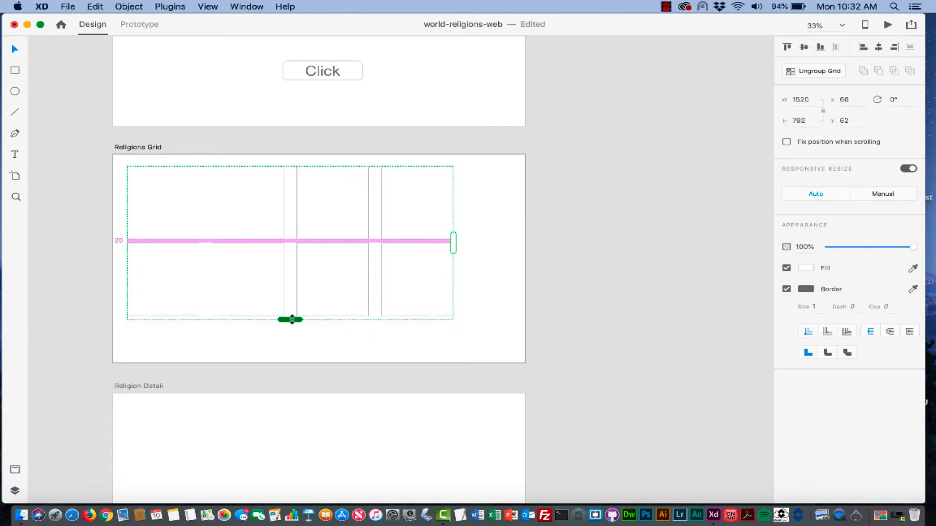
pyautogui.click(485, 233)
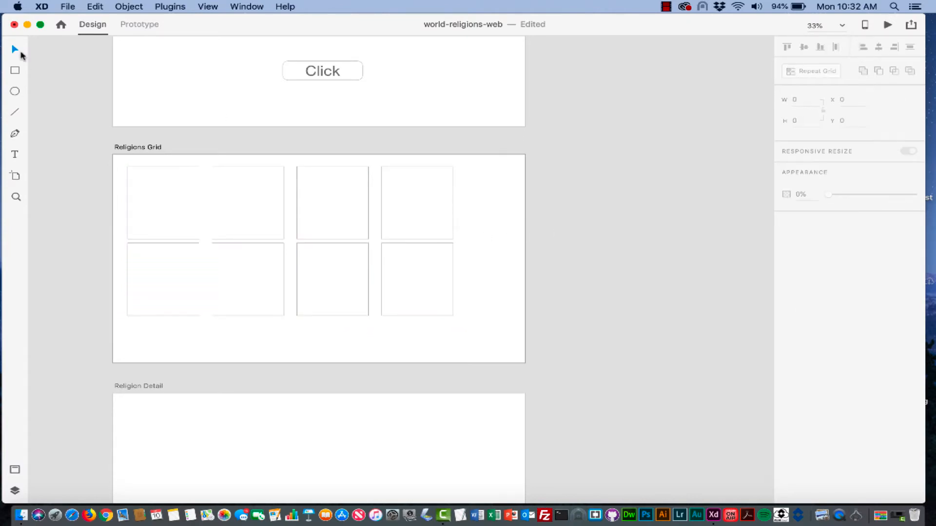
pyautogui.click(163, 266)
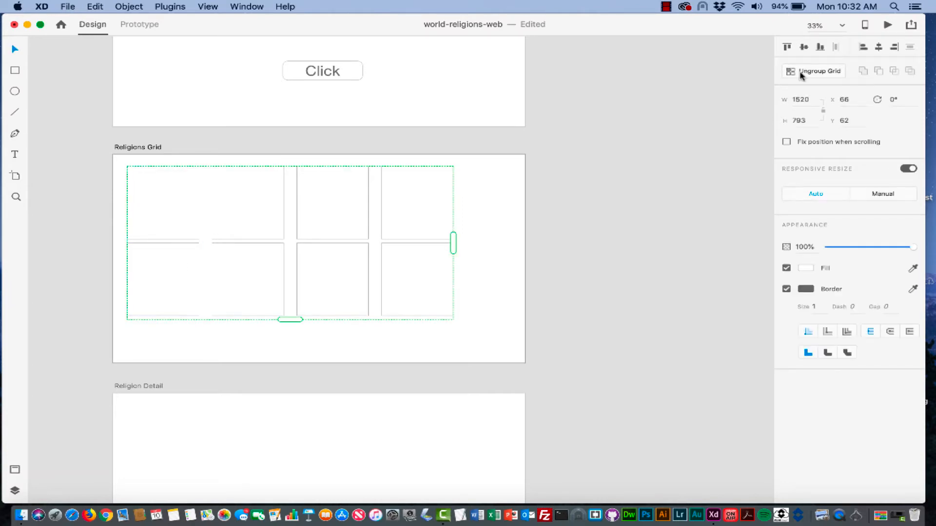
pyautogui.click(827, 72)
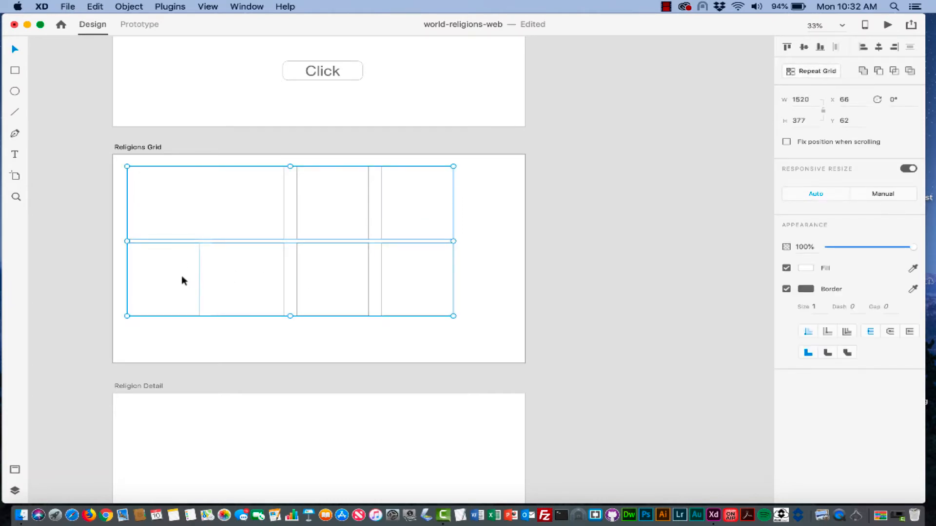
pyautogui.click(198, 285)
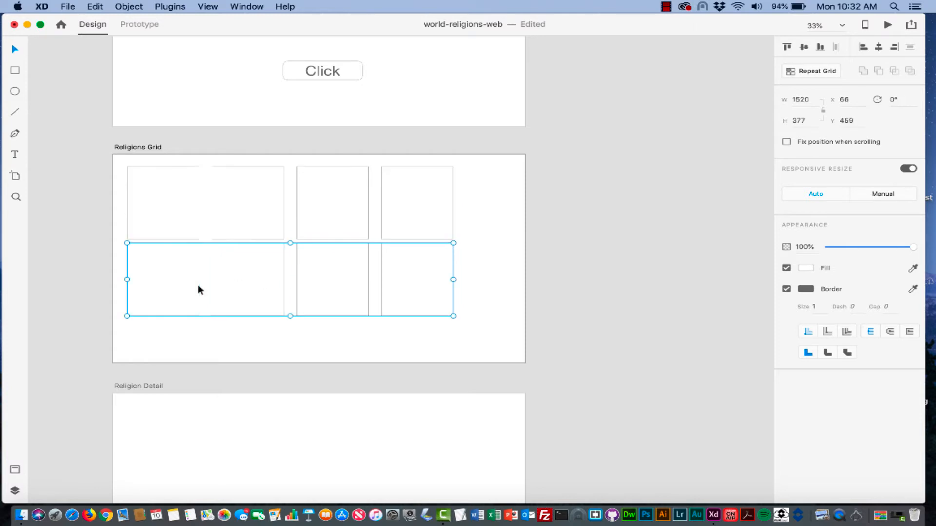
pyautogui.moveTo(332, 286); pyautogui.dragTo(330, 306)
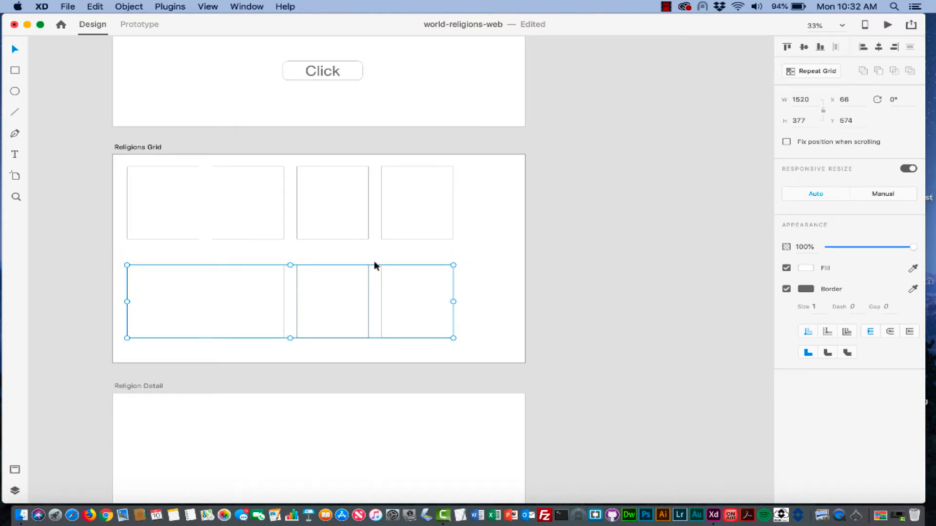
# - Widen both the top and bottom rows of boxes to four squares each
pyautogui.click(174, 206)
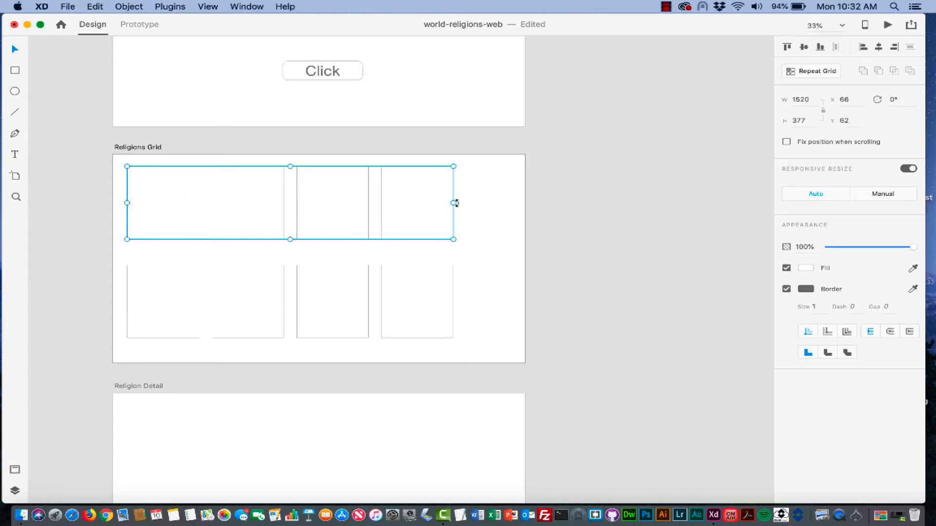
pyautogui.moveTo(454, 203); pyautogui.dragTo(510, 203)
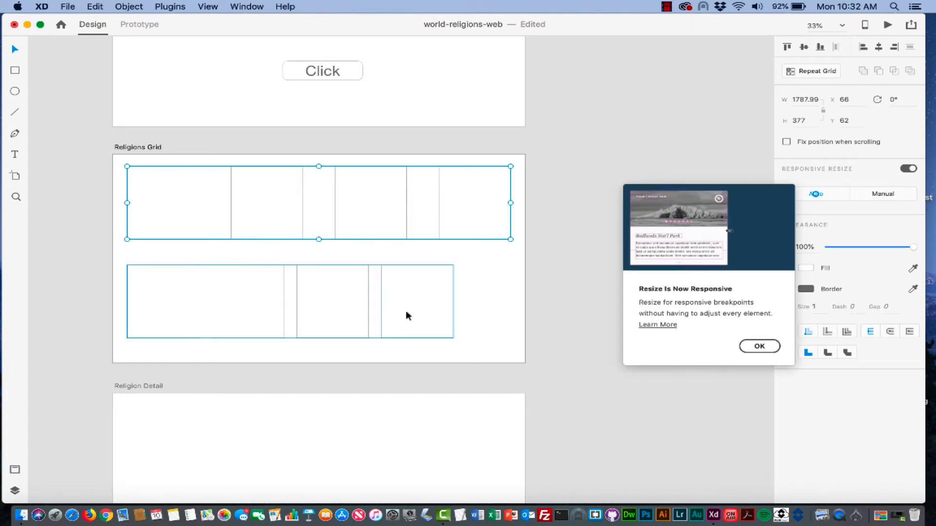
pyautogui.click(409, 307)
pyautogui.moveTo(454, 301); pyautogui.dragTo(509, 300)
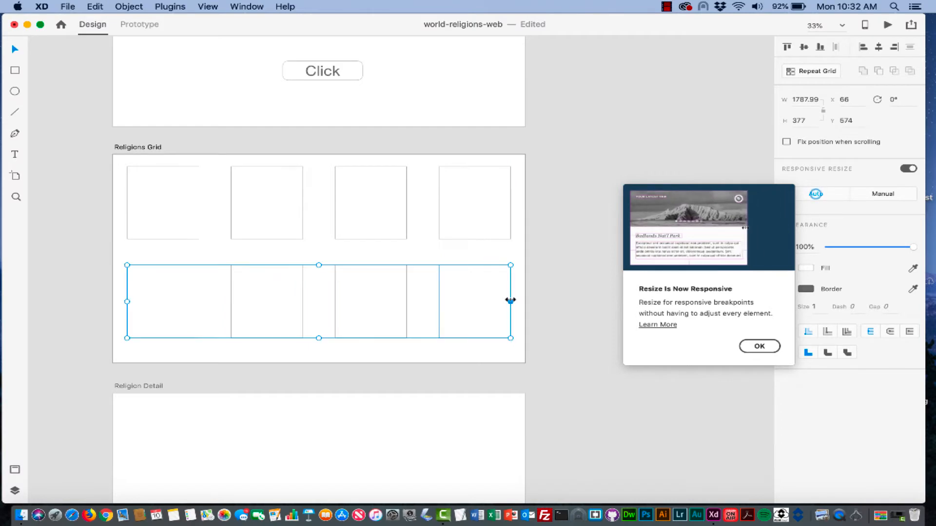
# - Draw a text box between the two rows of boxes and type 'Title'
pyautogui.click(14, 155)
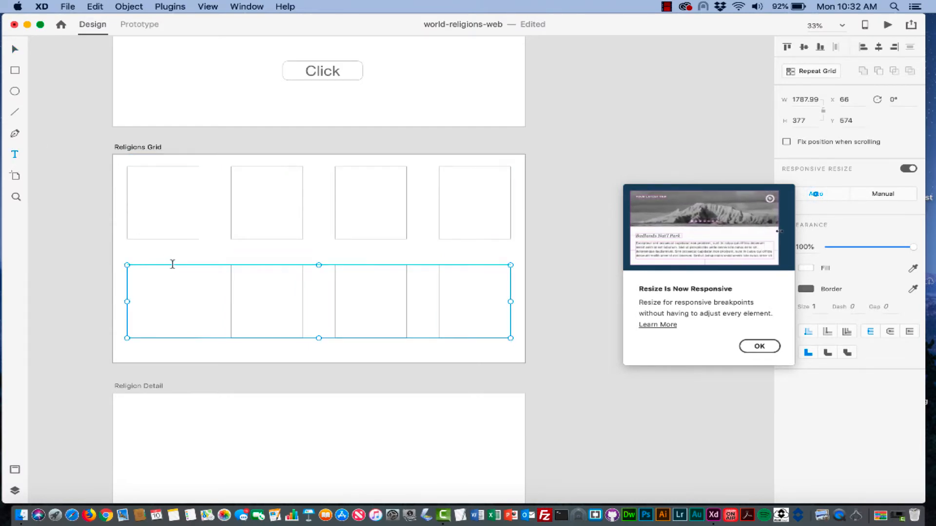
pyautogui.moveTo(127, 248); pyautogui.dragTo(195, 259)
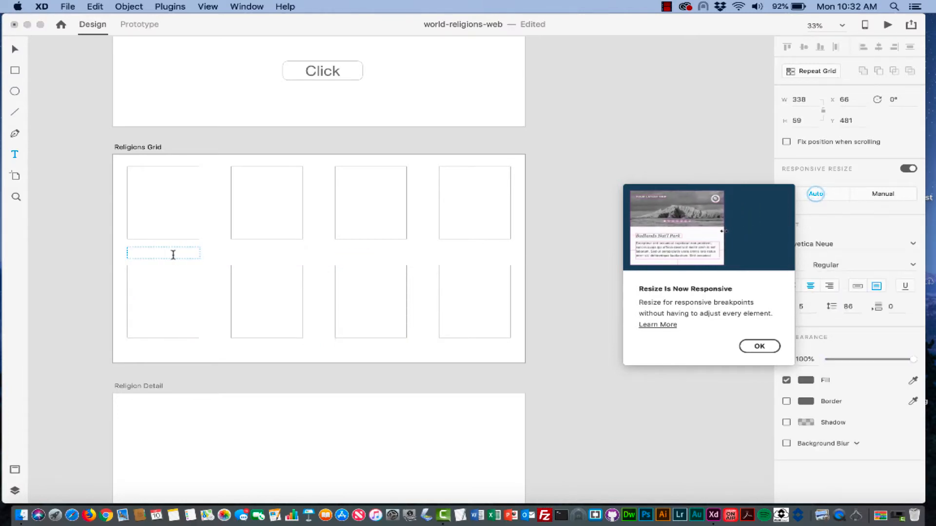
pyautogui.write('title')
pyautogui.press('BackSpace')
pyautogui.press('BackSpace')
pyautogui.press('BackSpace')
pyautogui.press('BackSpace')
pyautogui.press('BackSpace')
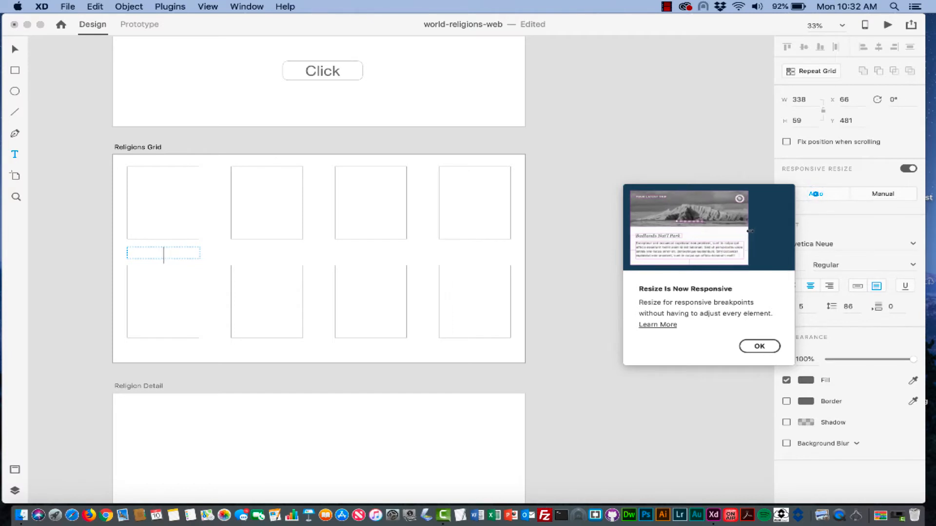
pyautogui.write('Tile')
pyautogui.press('BackSpace')
pyautogui.press('BackSpace')
pyautogui.press('BackSpace')
pyautogui.write('itle ')
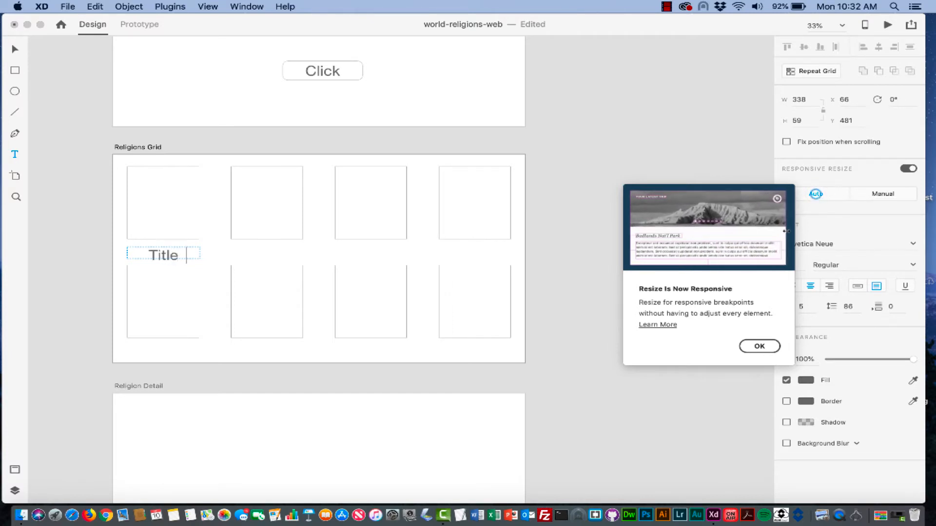
pyautogui.write('1')
pyautogui.press('BackSpace')
pyautogui.press('BackSpace')
pyautogui.press('BackSpace')
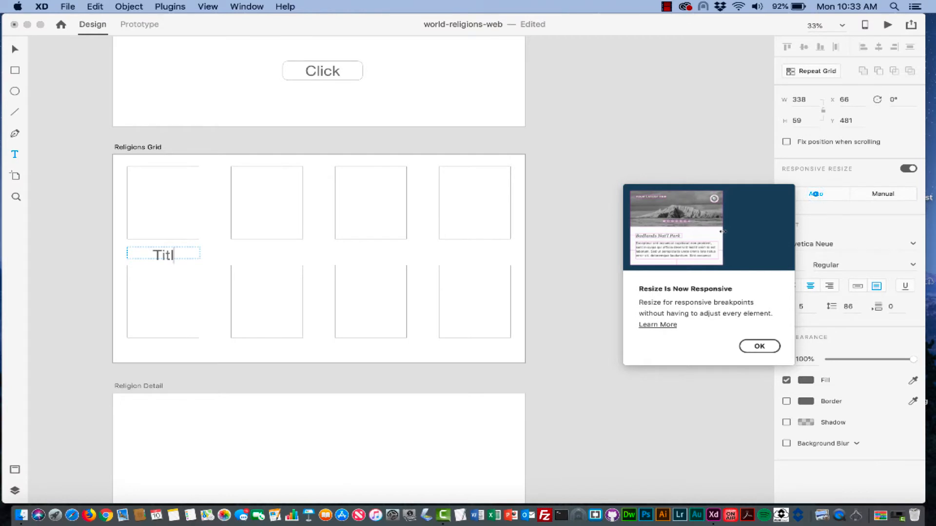
pyautogui.write('e')
# - Set the Title label's font size to 24, then enlarge it to 36
pyautogui.moveTo(184, 256); pyautogui.dragTo(127, 256)
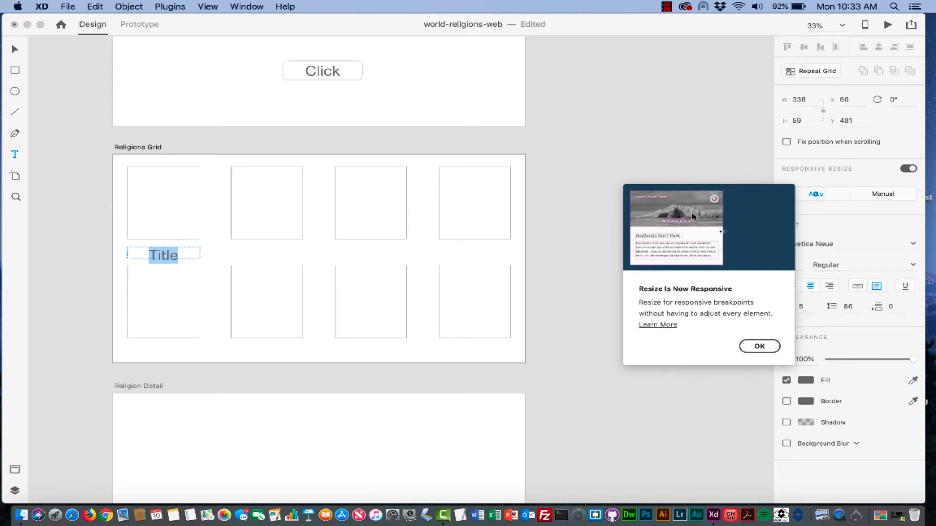
pyautogui.click(763, 345)
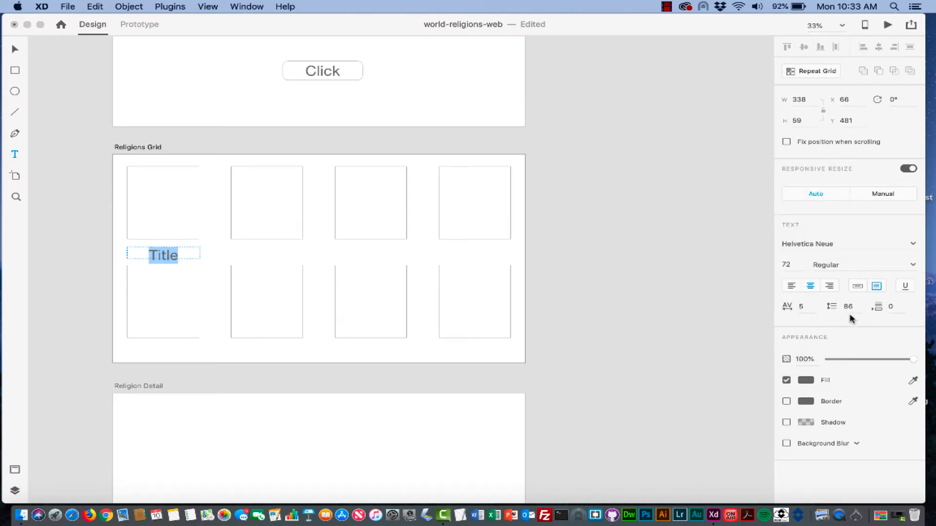
pyautogui.click(788, 264)
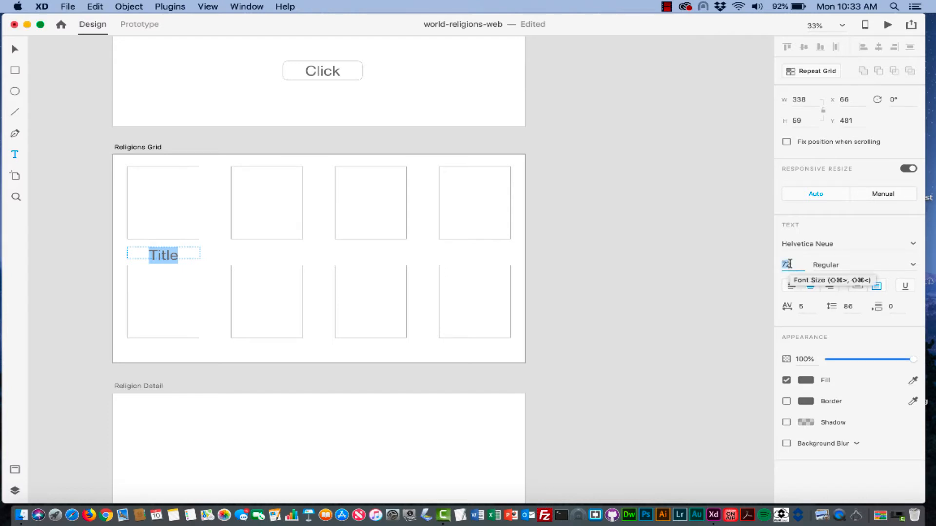
pyautogui.write('24')
pyautogui.press('Return')
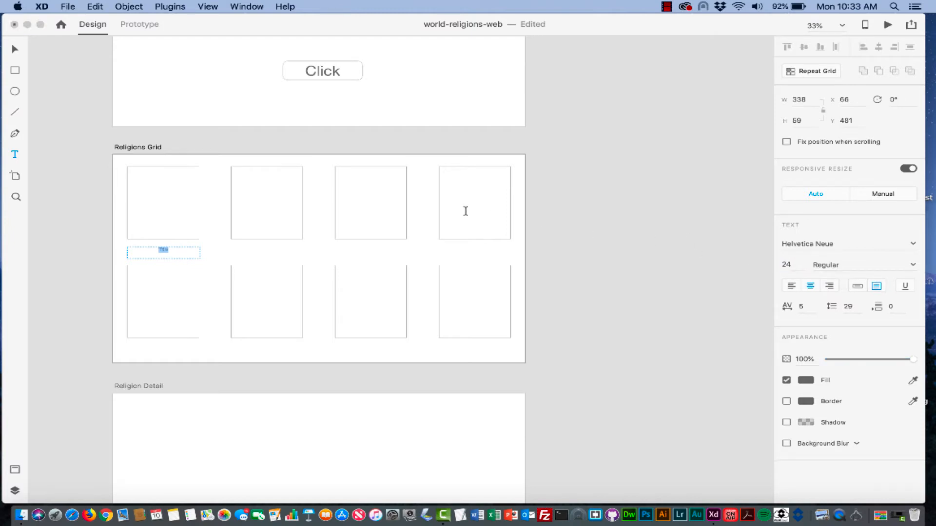
pyautogui.press('super+plus')
pyautogui.hscroll(3, 467, 211)
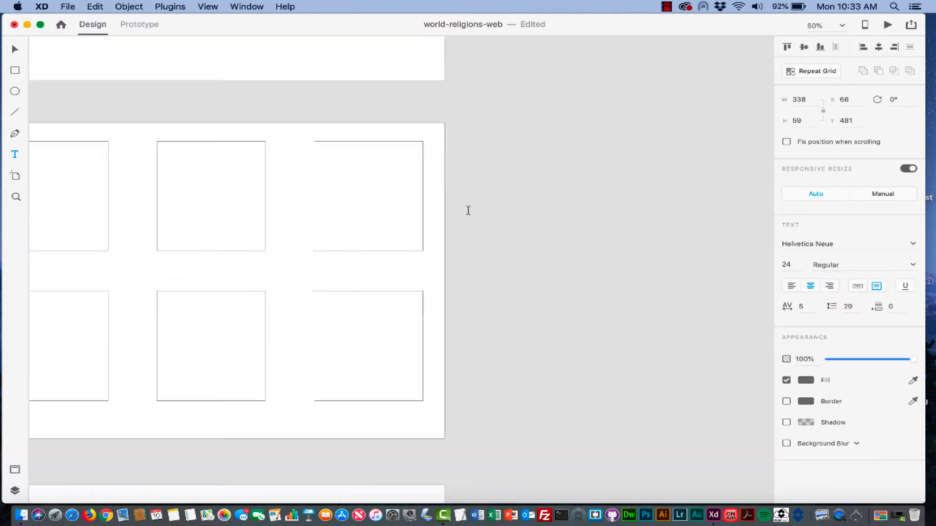
pyautogui.hscroll(-8, 468, 211)
pyautogui.hscroll(2, 468, 211)
pyautogui.doubleClick(265, 273)
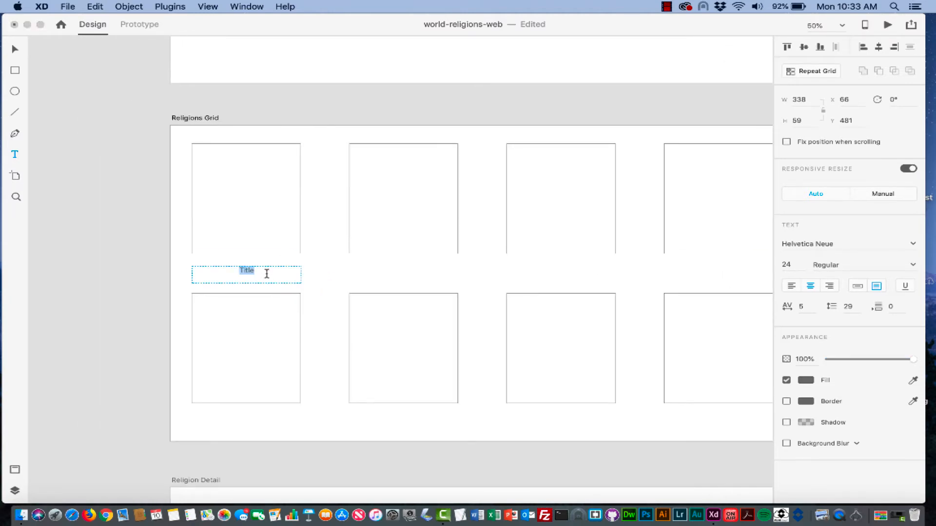
pyautogui.click(790, 264)
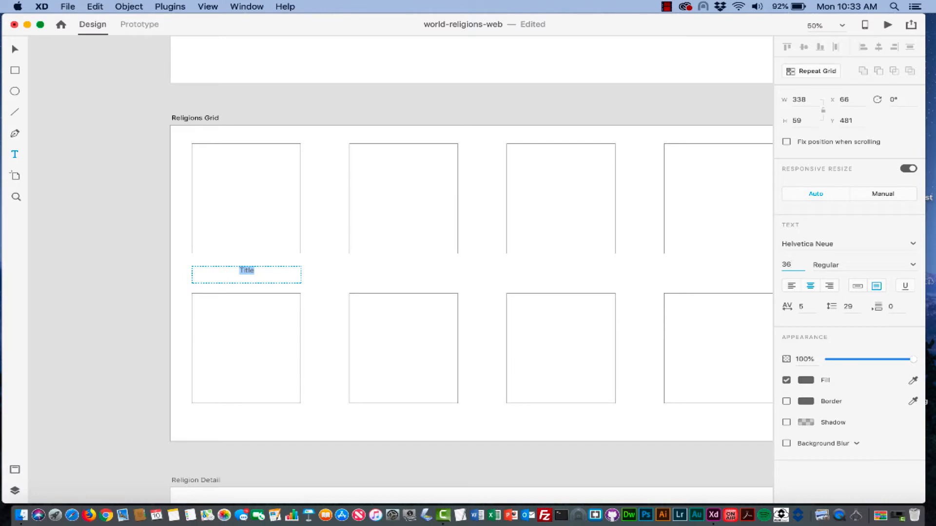
pyautogui.press('Return')
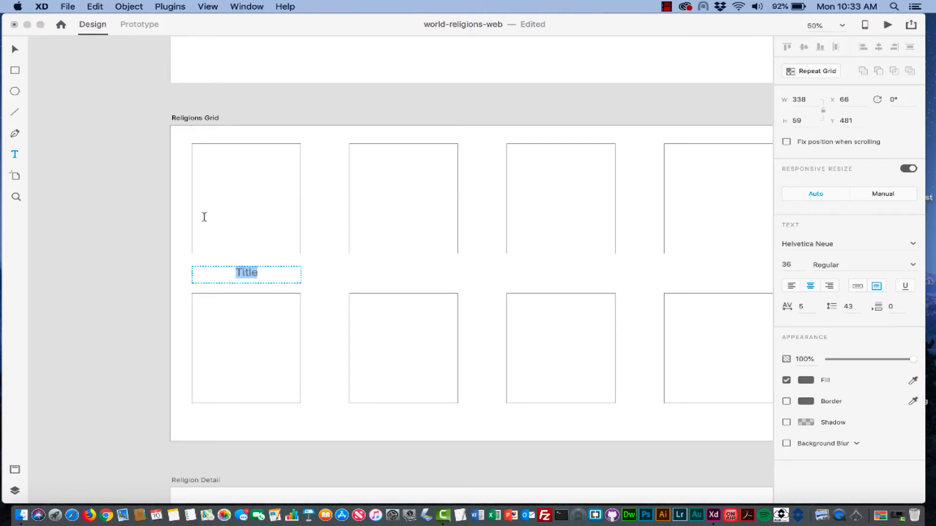
pyautogui.click(16, 51)
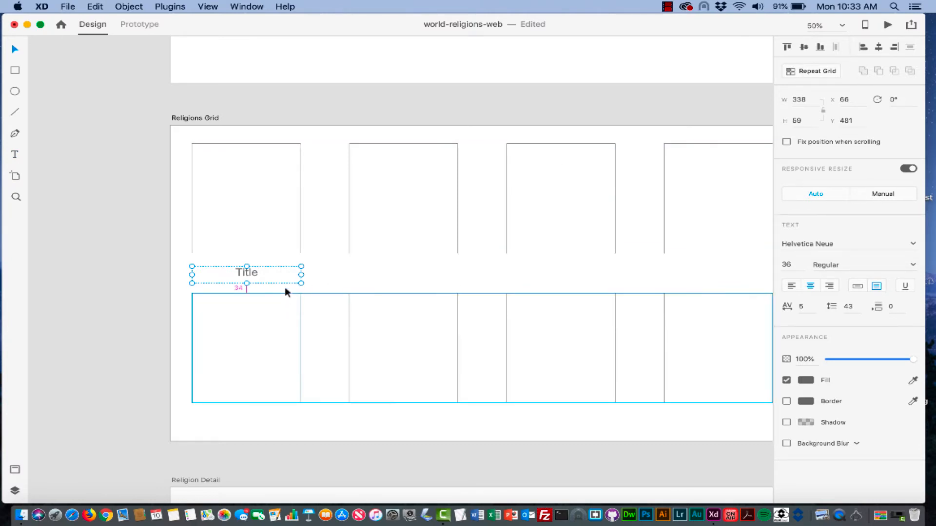
# - Duplicate the Title label under the other three top-row squares and select all four labels
pyautogui.moveTo(273, 273); pyautogui.dragTo(587, 273)
pyautogui.hscroll(5, 587, 274)
pyautogui.press('alt')
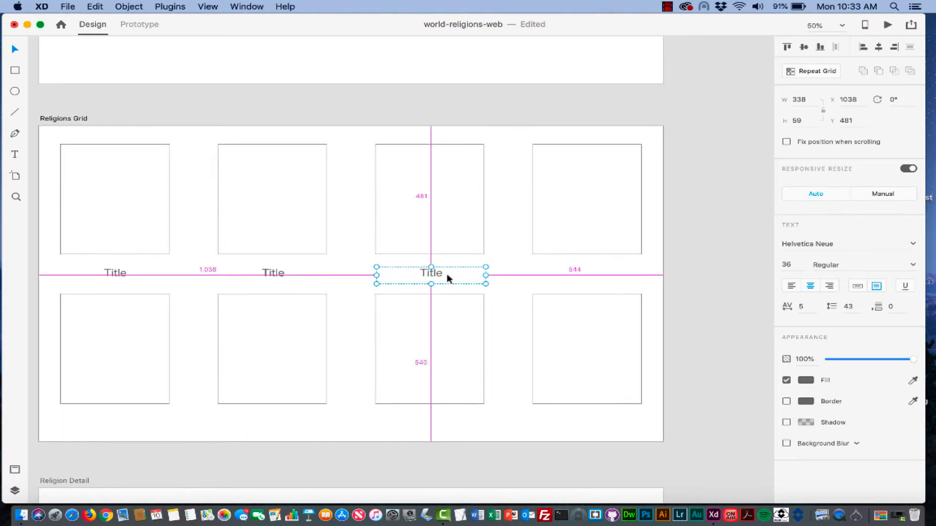
pyautogui.moveTo(447, 274); pyautogui.dragTo(608, 279)
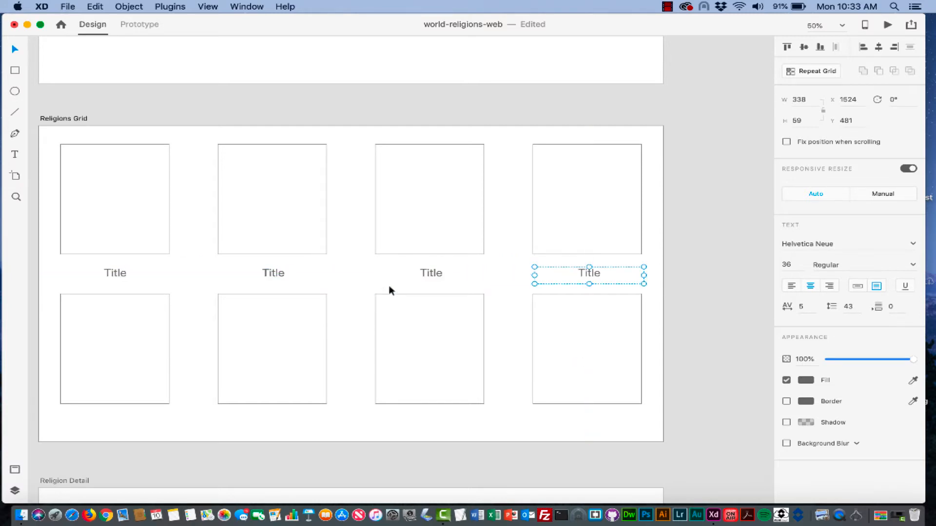
pyautogui.keyDown('shift'); pyautogui.click(431, 276); pyautogui.keyUp('shift')
pyautogui.keyDown('shift'); pyautogui.click(268, 274); pyautogui.keyUp('shift')
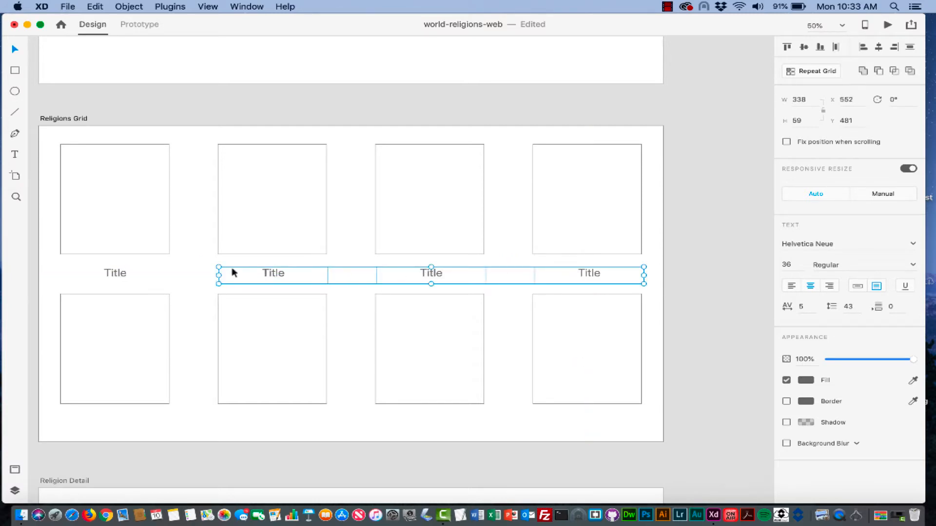
pyautogui.keyDown('shift'); pyautogui.click(114, 277); pyautogui.keyUp('shift')
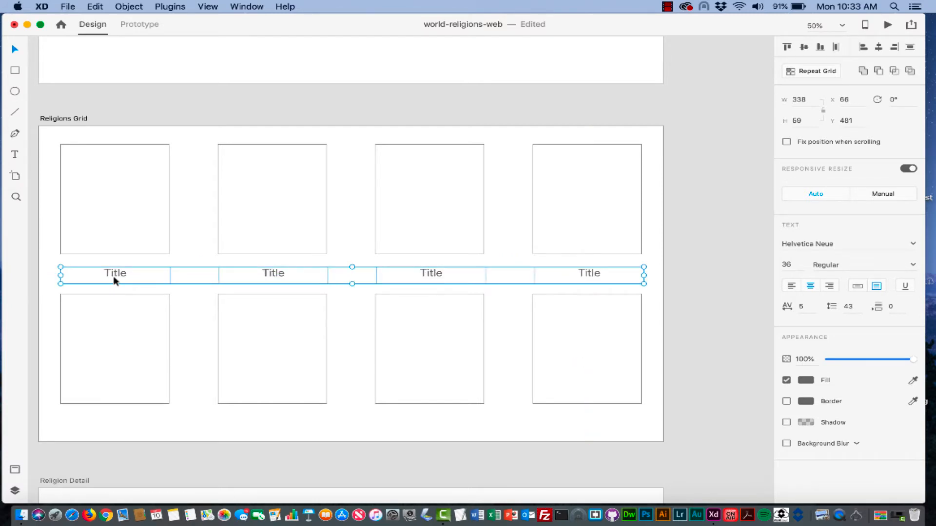
# - Make the four Title labels a repeat grid, then ungroup it back into one row of labels
pyautogui.click(813, 71)
pyautogui.moveTo(352, 284); pyautogui.dragTo(351, 349)
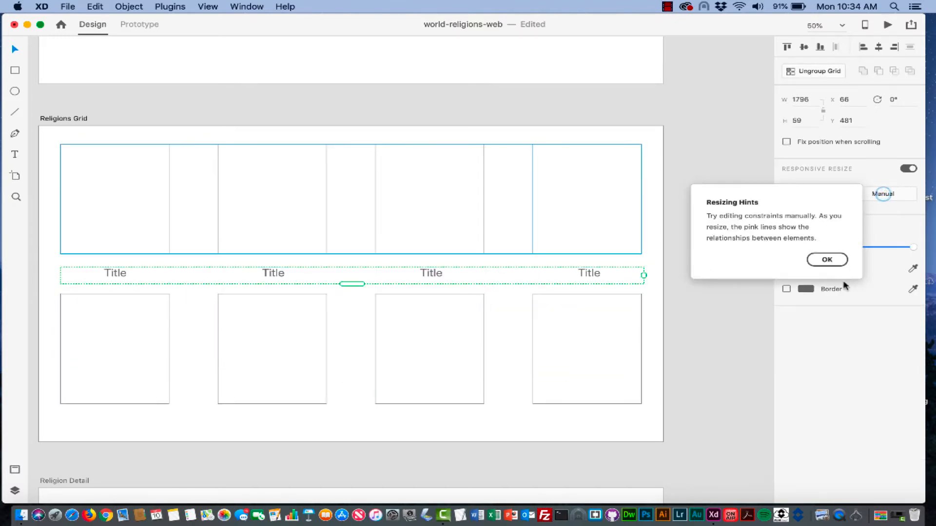
pyautogui.click(826, 260)
pyautogui.click(824, 72)
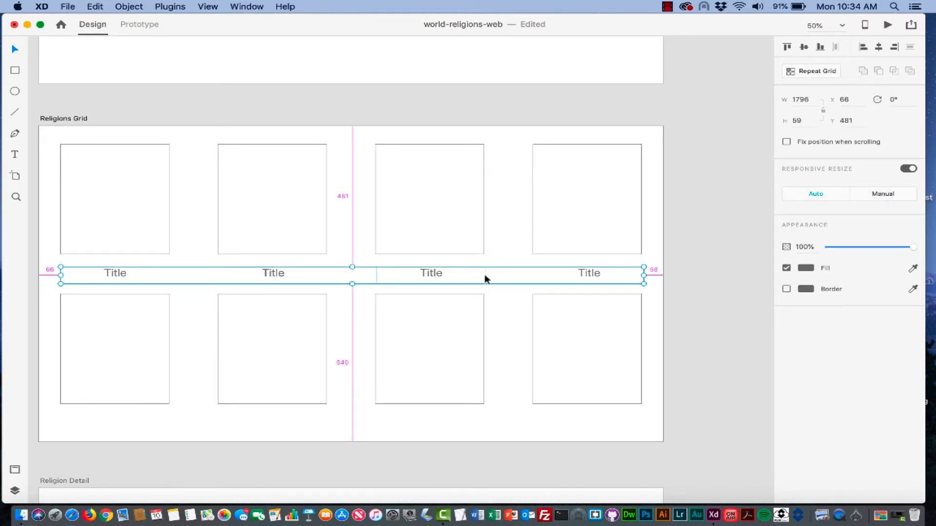
pyautogui.click(505, 278)
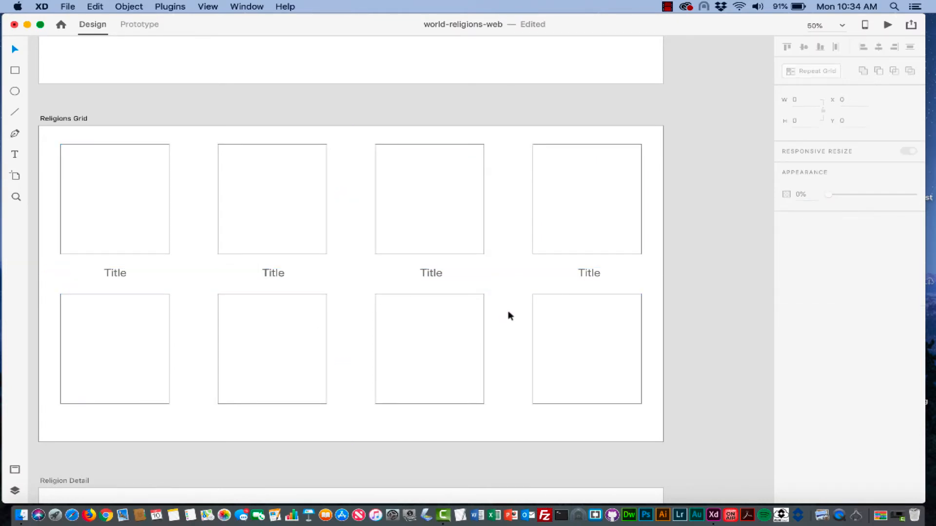
# - Copy the row of four Title labels beneath the bottom row of squares
pyautogui.click(586, 272)
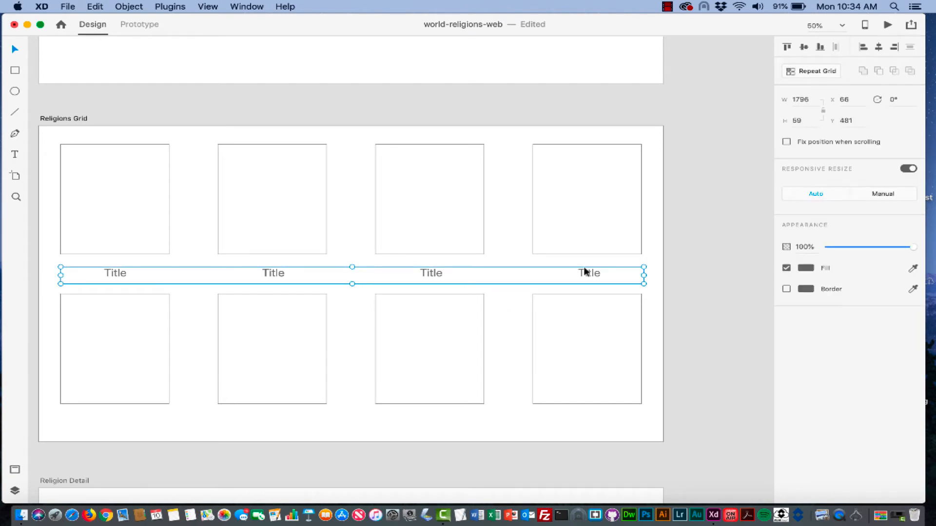
pyautogui.press('alt')
pyautogui.moveTo(553, 279); pyautogui.dragTo(552, 430)
pyautogui.click(703, 338)
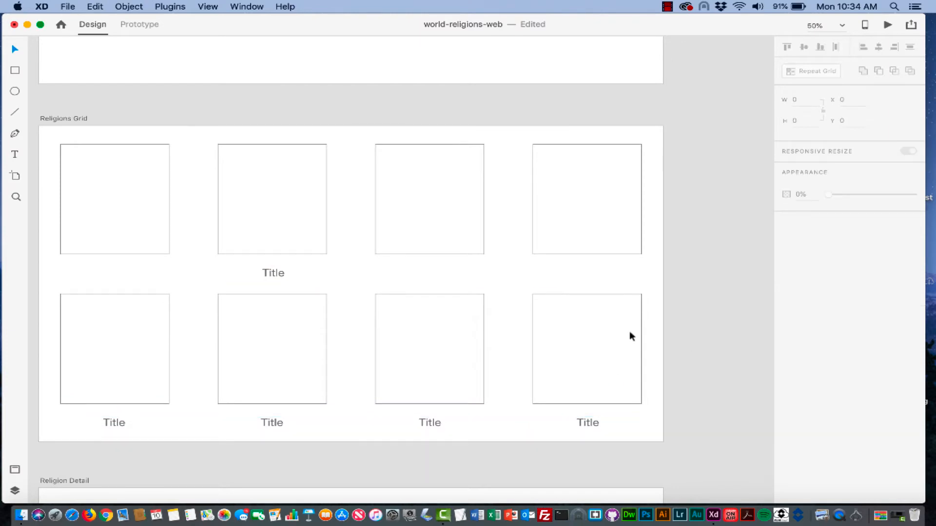
pyautogui.click(298, 282)
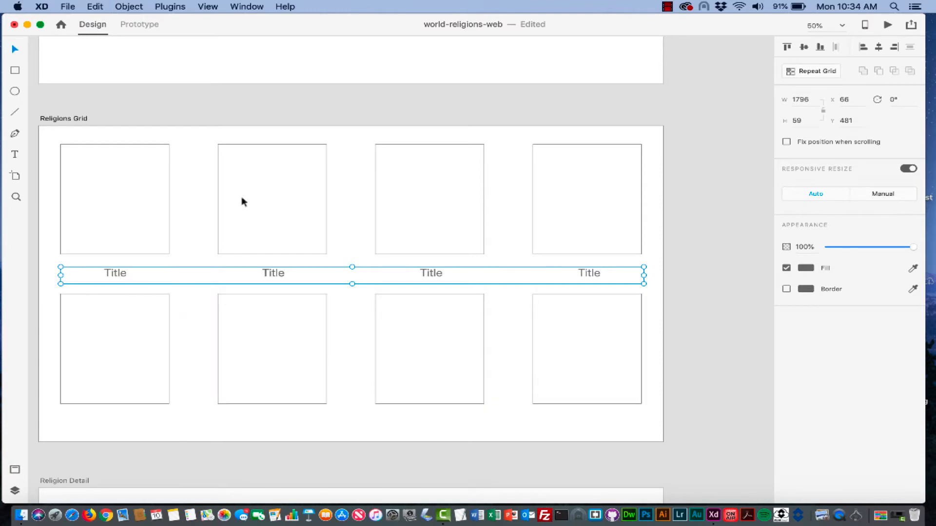
pyautogui.click(247, 262)
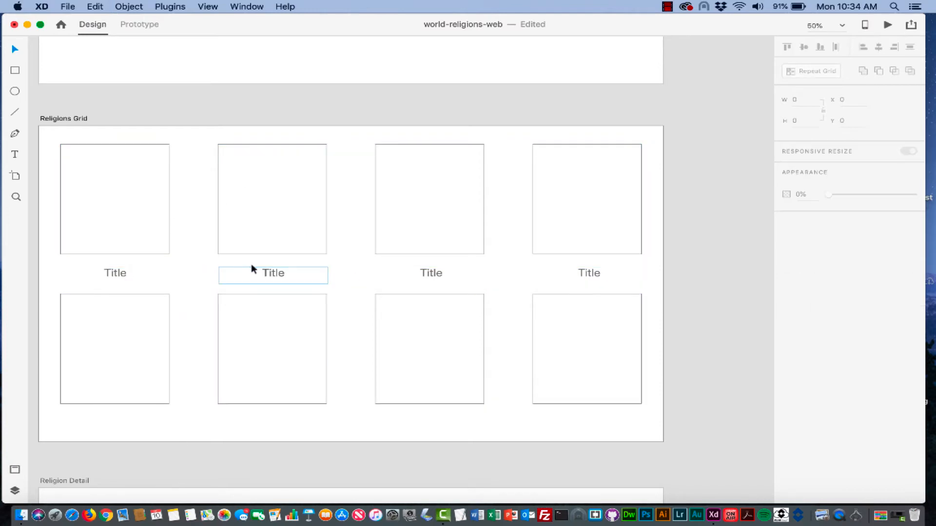
pyautogui.click(109, 276)
pyautogui.click(269, 267)
pyautogui.click(412, 272)
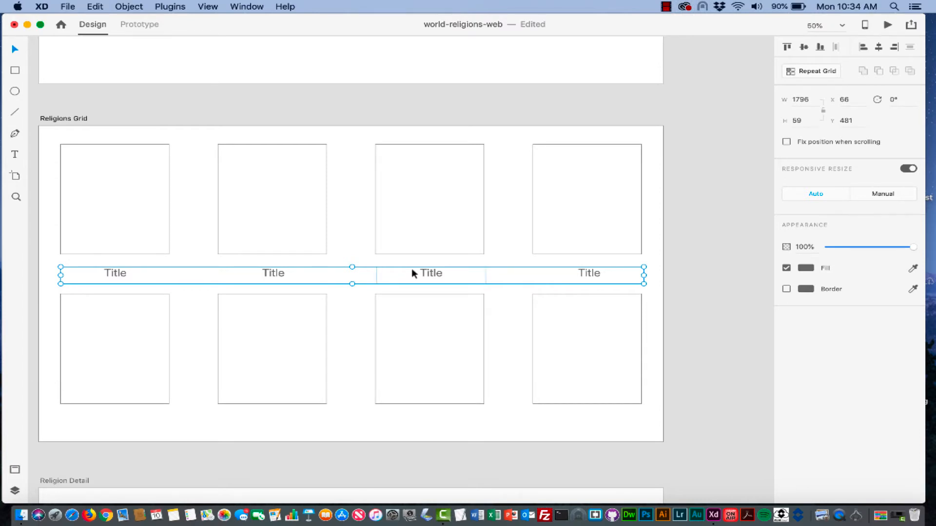
pyautogui.moveTo(399, 276); pyautogui.dragTo(399, 424)
pyautogui.click(679, 382)
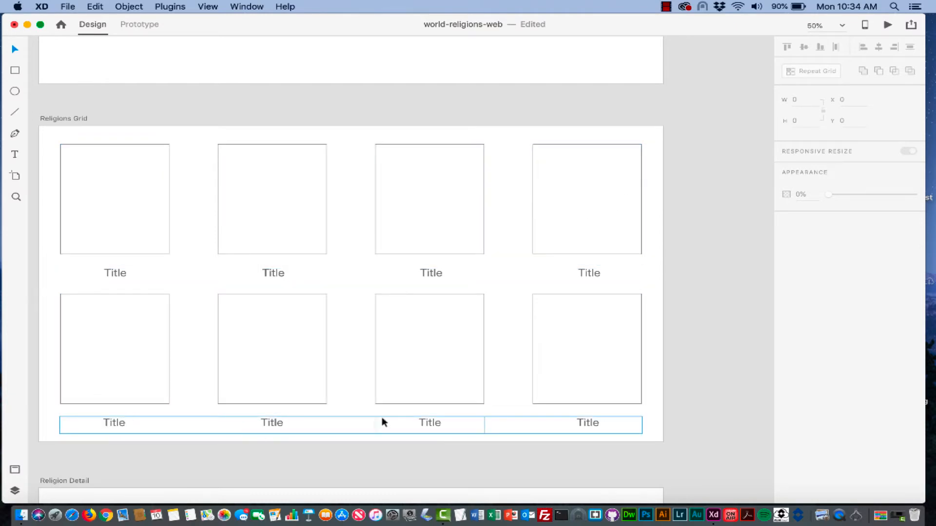
# - Pan around the Religions Grid and check the middle row of Title labels
pyautogui.scroll(8, 333, 312)
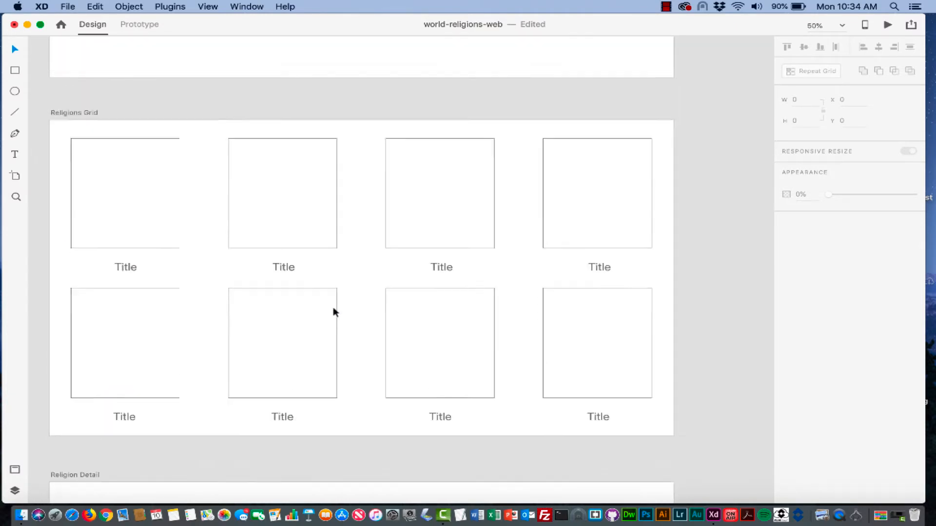
pyautogui.scroll(1, 334, 312)
pyautogui.hscroll(-2, 334, 312)
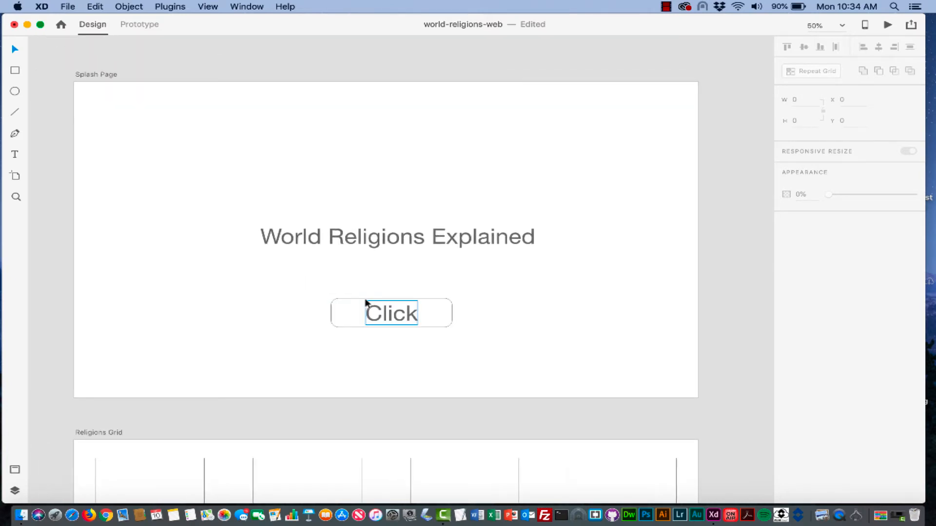
pyautogui.hscroll(3, 367, 304)
pyautogui.scroll(1, 367, 304)
pyautogui.scroll(-2, 366, 303)
pyautogui.hscroll(-1, 366, 303)
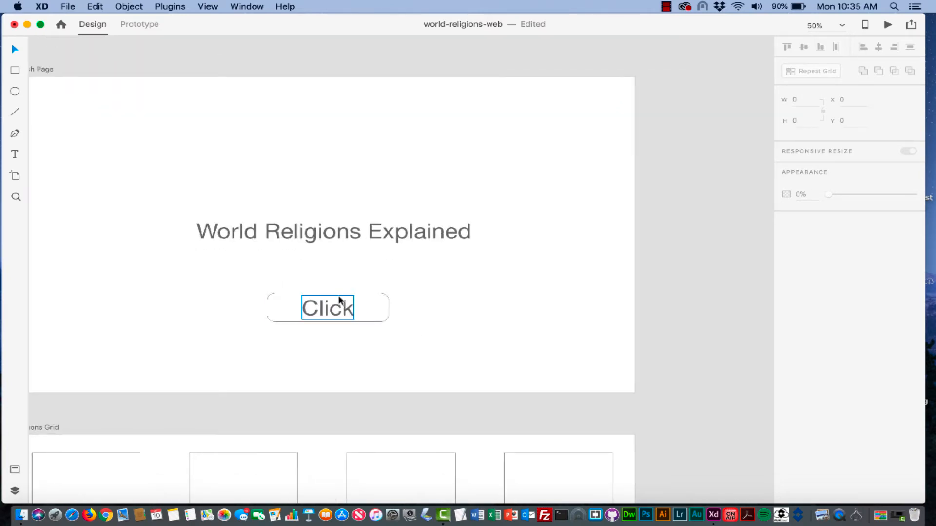
pyautogui.scroll(-10, 338, 298)
pyautogui.hscroll(-2, 338, 298)
pyautogui.scroll(2, 338, 300)
pyautogui.hscroll(2, 338, 301)
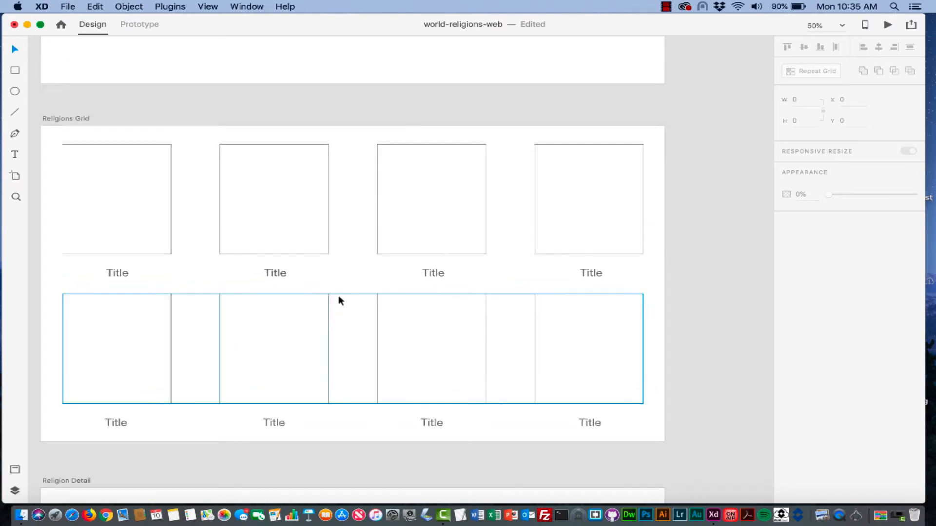
pyautogui.scroll(-1, 339, 299)
pyautogui.click(119, 262)
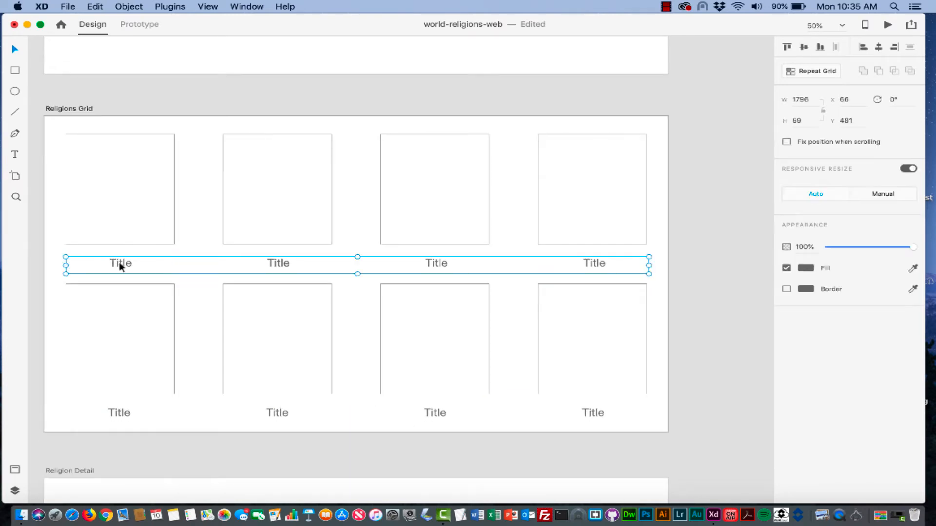
pyautogui.click(50, 264)
pyautogui.click(112, 265)
pyautogui.click(52, 272)
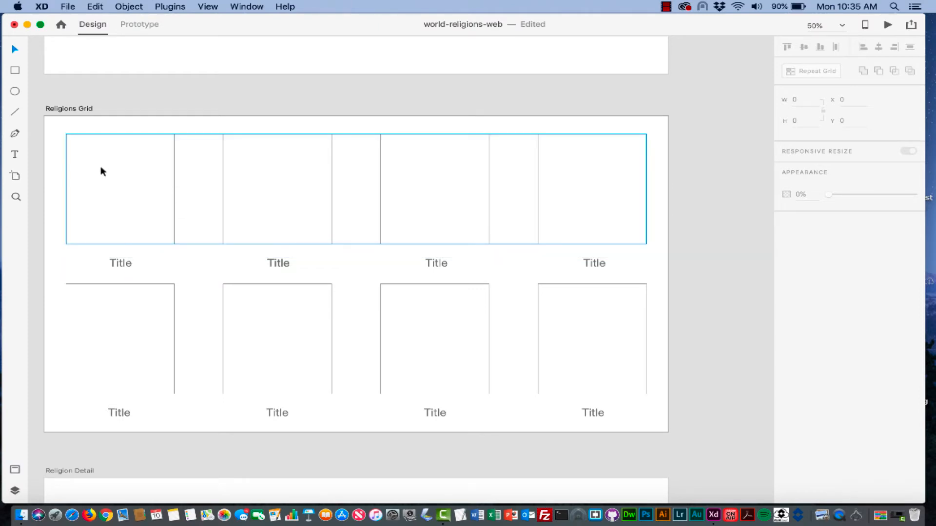
# - Scroll down past the Religions Grid until the blank Religion Detail artboard is in view
pyautogui.scroll(-15, 109, 191)
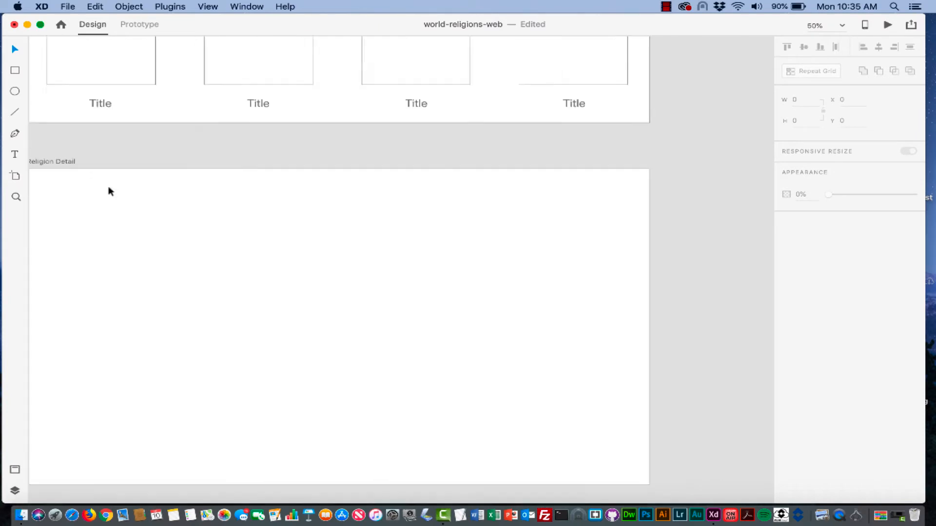
pyautogui.scroll(3, 109, 191)
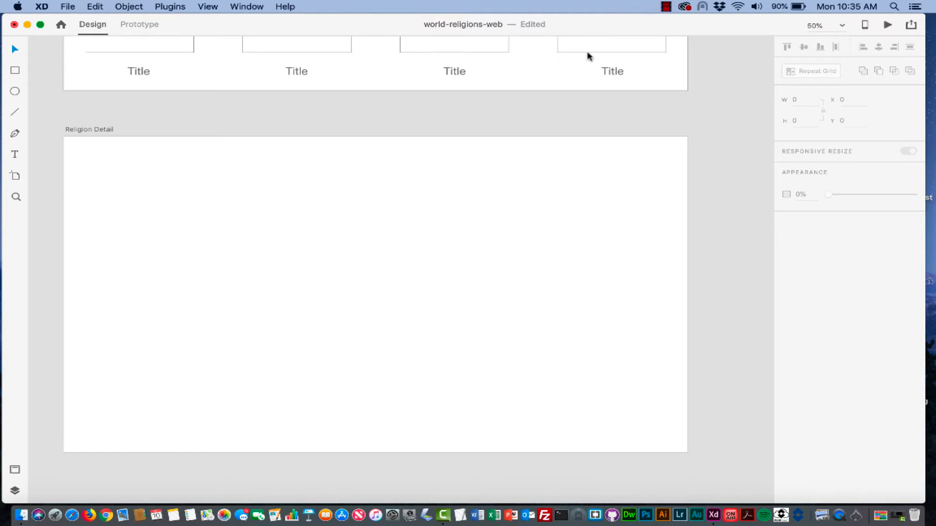
pyautogui.click(669, 7)
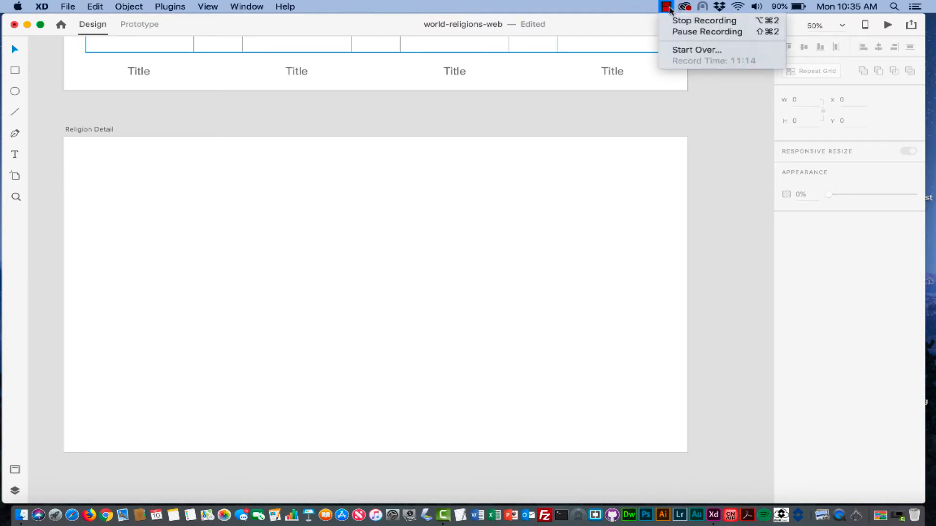
pyautogui.click(675, 20)
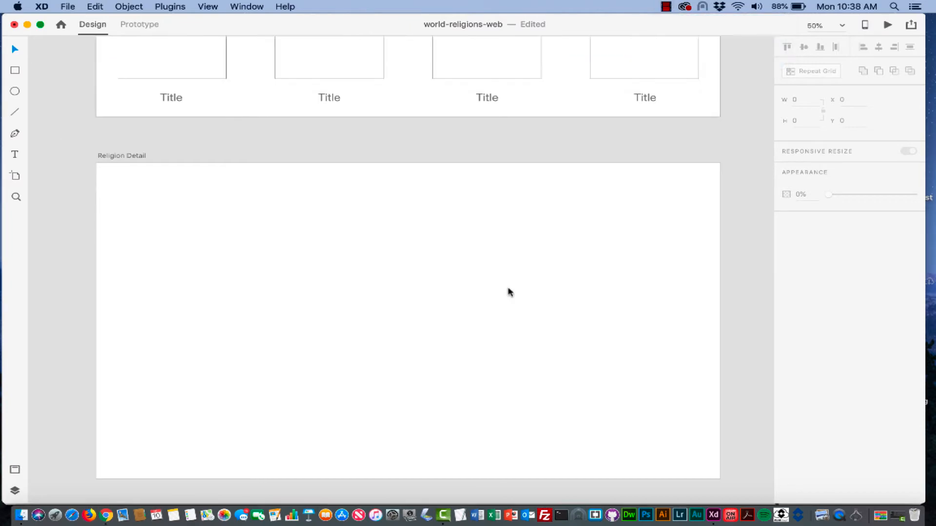
pyautogui.scroll(-3, 507, 293)
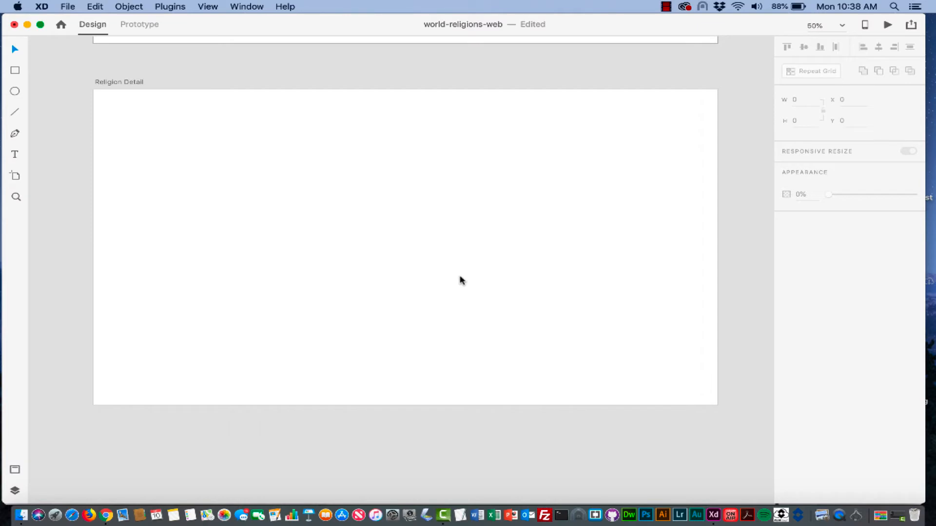
pyautogui.scroll(10, 449, 252)
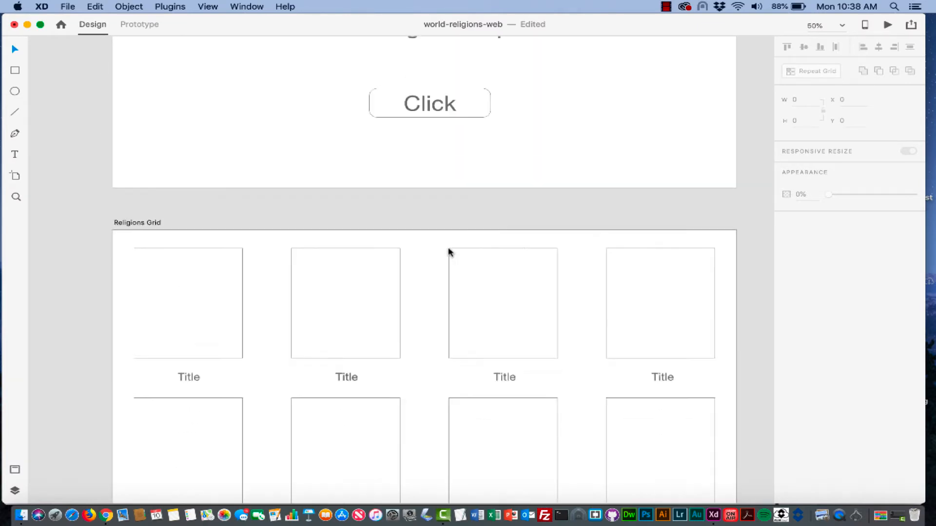
pyautogui.scroll(-10, 449, 252)
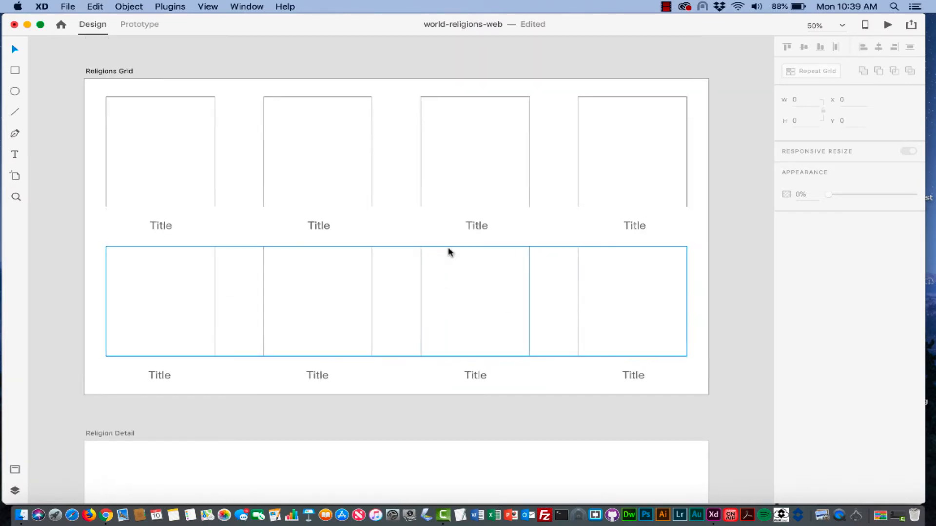
pyautogui.scroll(-2, 450, 252)
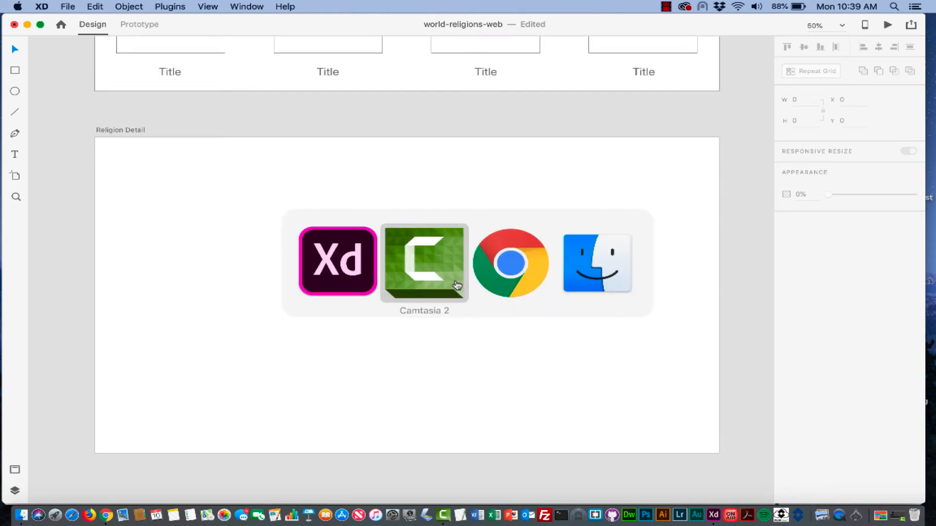
pyautogui.press('super+Tab')
pyautogui.scroll(1, 425, 229)
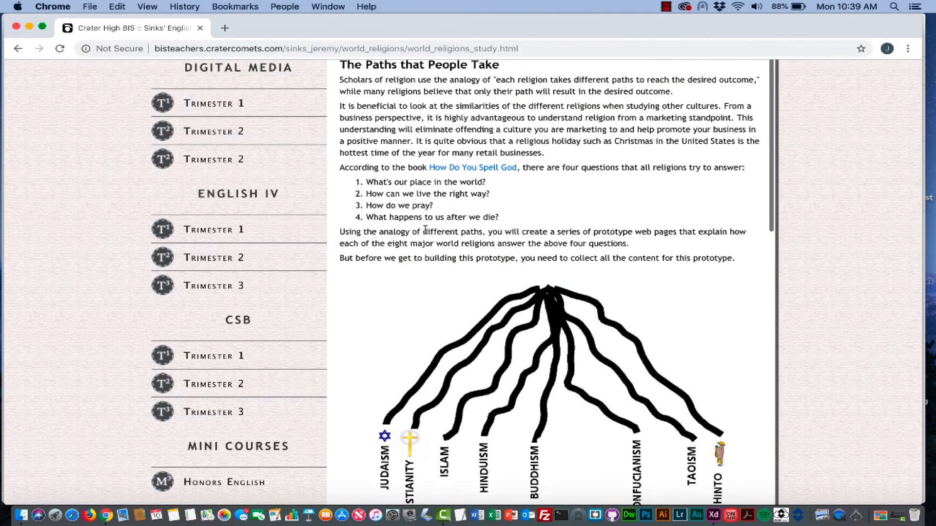
pyautogui.scroll(-2, 534, 185)
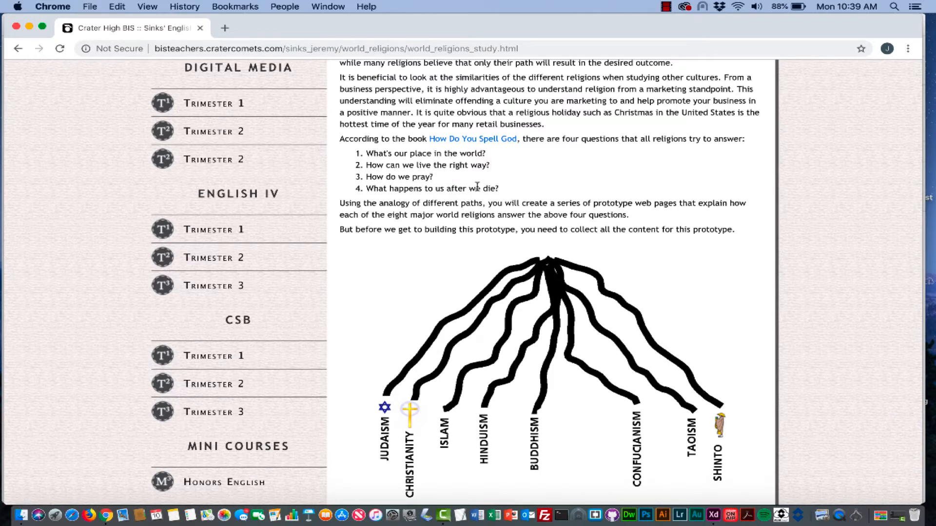
pyautogui.scroll(-2, 477, 187)
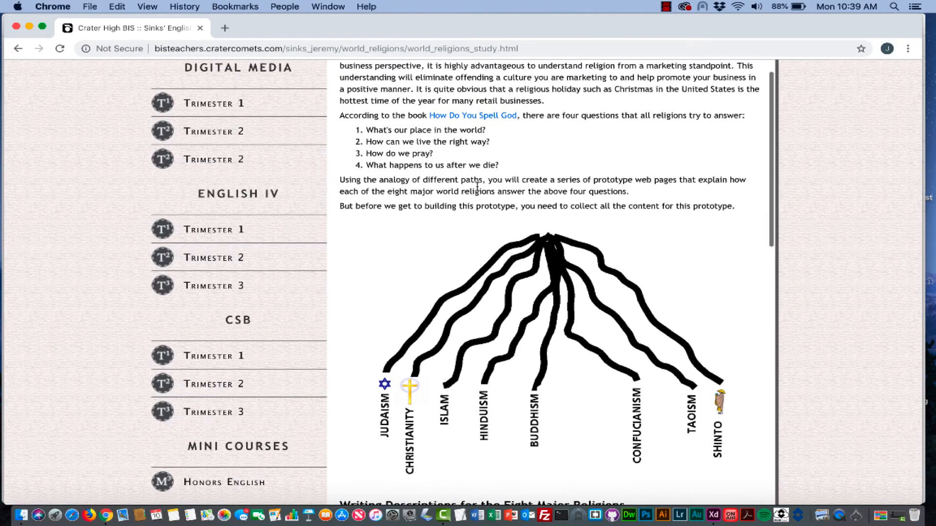
pyautogui.scroll(-1, 477, 186)
pyautogui.scroll(4, 477, 186)
pyautogui.scroll(-5, 477, 188)
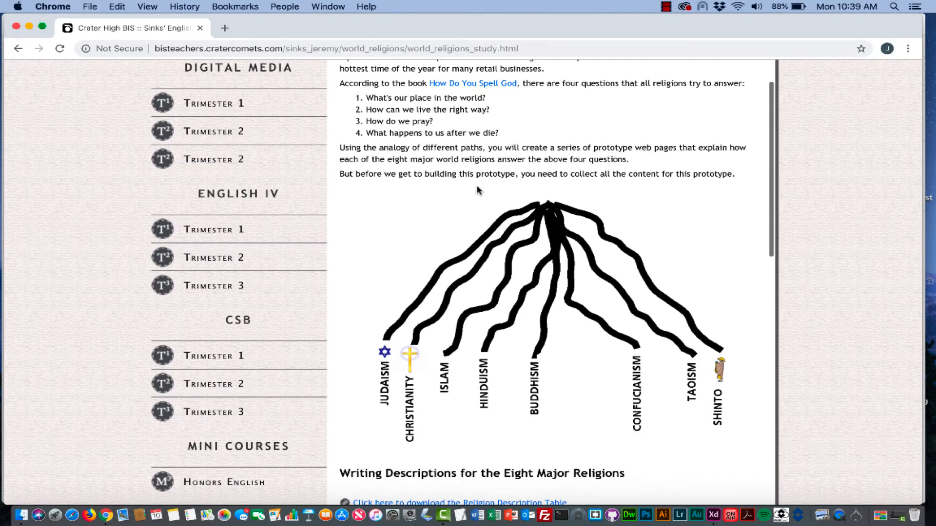
pyautogui.scroll(3, 477, 189)
pyautogui.scroll(-1, 477, 187)
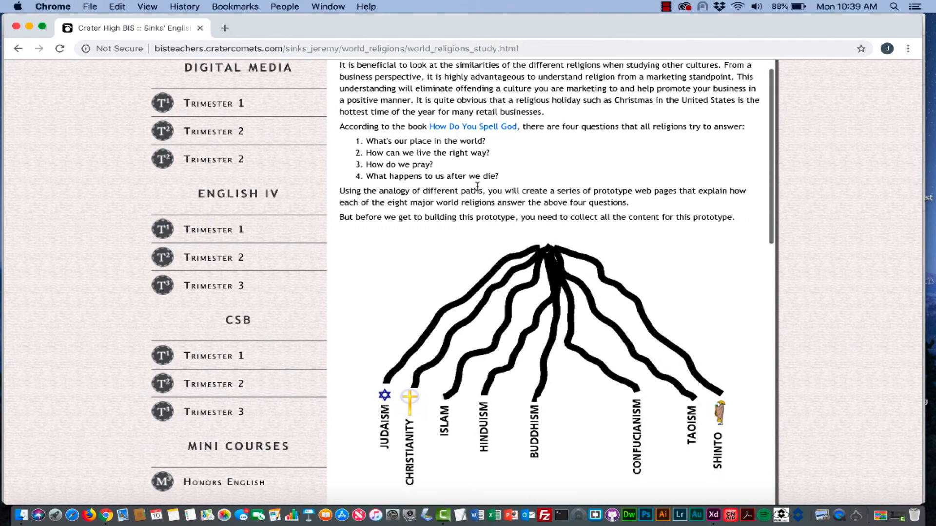
pyautogui.press('super+Tab')
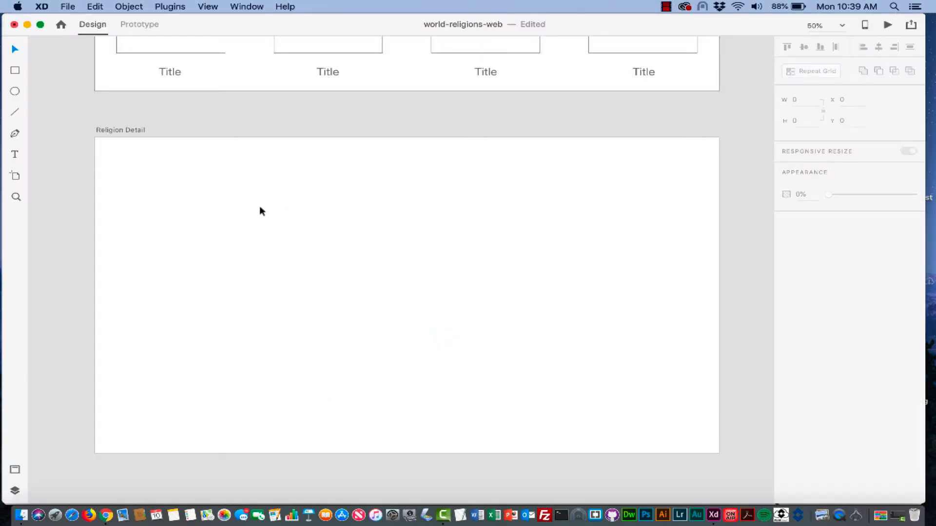
# - Add a 'Title' text box near the top of the Religion Detail artboard
pyautogui.click(14, 154)
pyautogui.moveTo(110, 156); pyautogui.dragTo(405, 183)
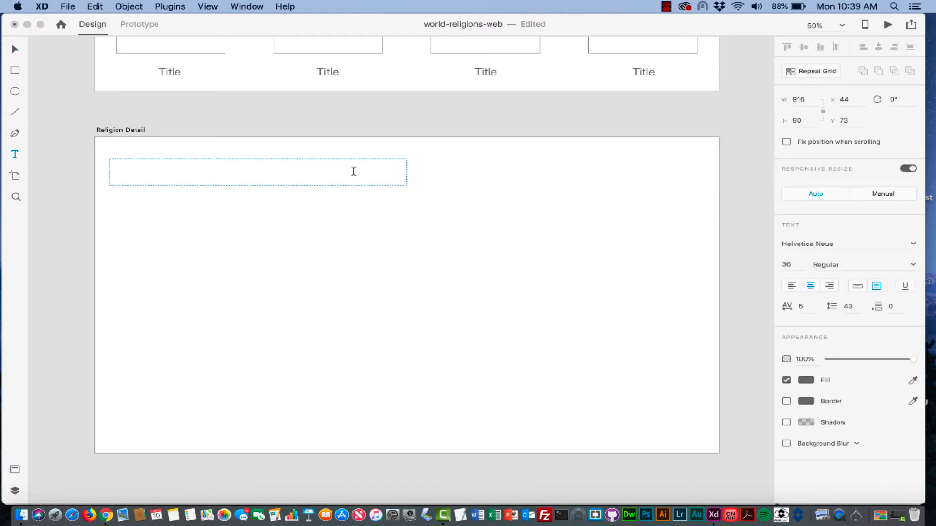
pyautogui.write('TItle')
pyautogui.press('BackSpace')
pyautogui.press('BackSpace')
pyautogui.press('BackSpace')
pyautogui.press('BackSpace')
pyautogui.write('ti')
pyautogui.press('BackSpace')
pyautogui.press('BackSpace')
pyautogui.write('itle')
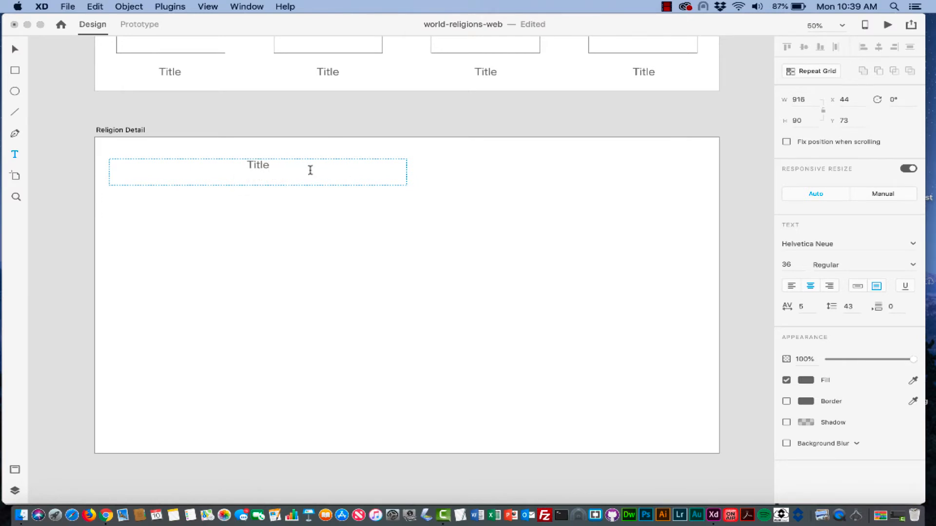
pyautogui.click(438, 171)
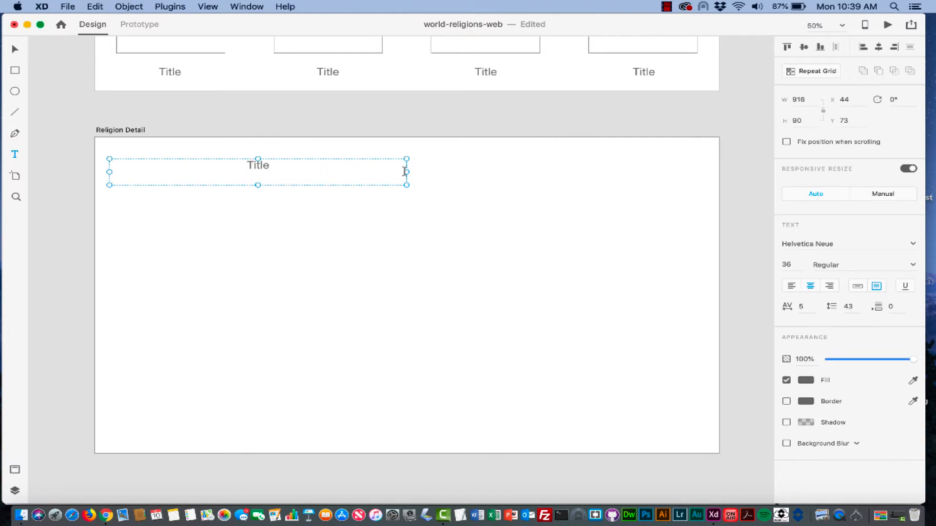
# - Stretch the title box across the artboard width and adjust its height
pyautogui.moveTo(407, 172); pyautogui.dragTo(707, 171)
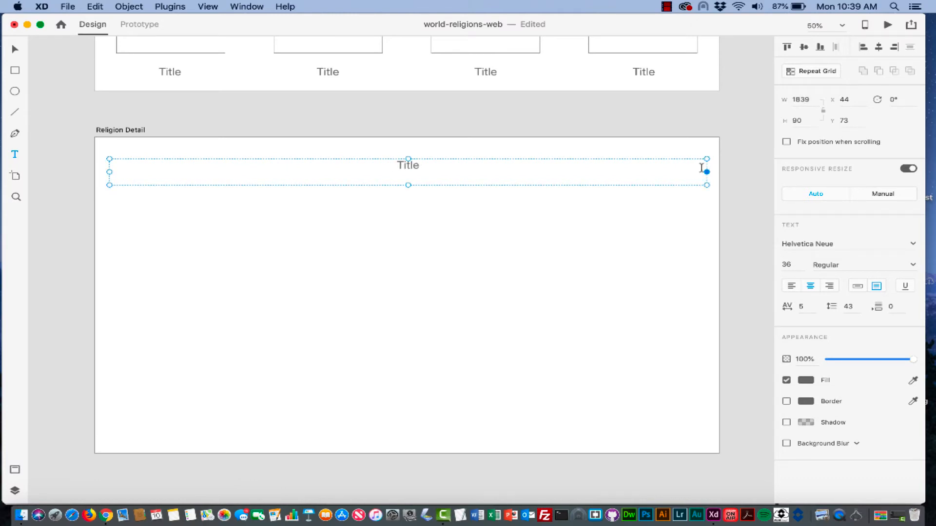
pyautogui.doubleClick(407, 164)
pyautogui.press('Escape')
pyautogui.click(408, 159)
pyautogui.click(403, 165)
pyautogui.moveTo(408, 159); pyautogui.dragTo(408, 152)
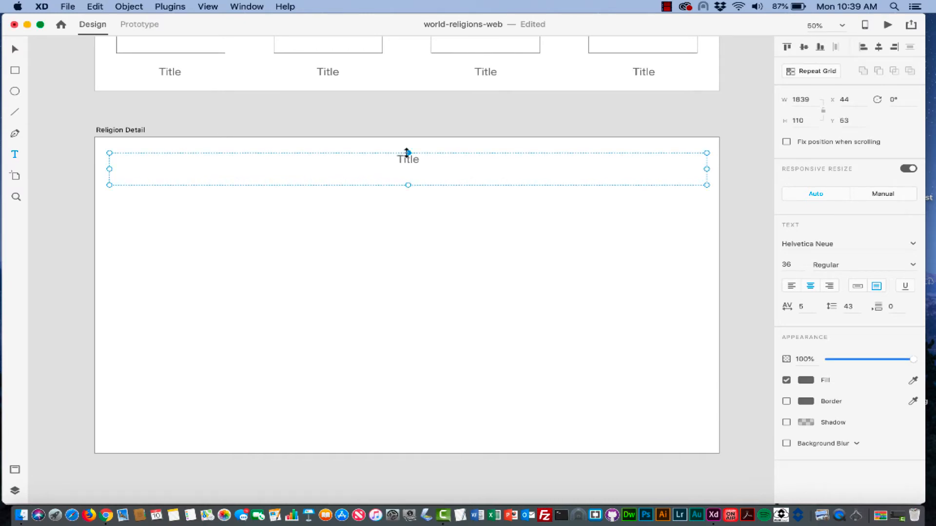
pyautogui.moveTo(408, 186); pyautogui.dragTo(354, 161)
# - Set the title text's font size to 72
pyautogui.doubleClick(430, 161)
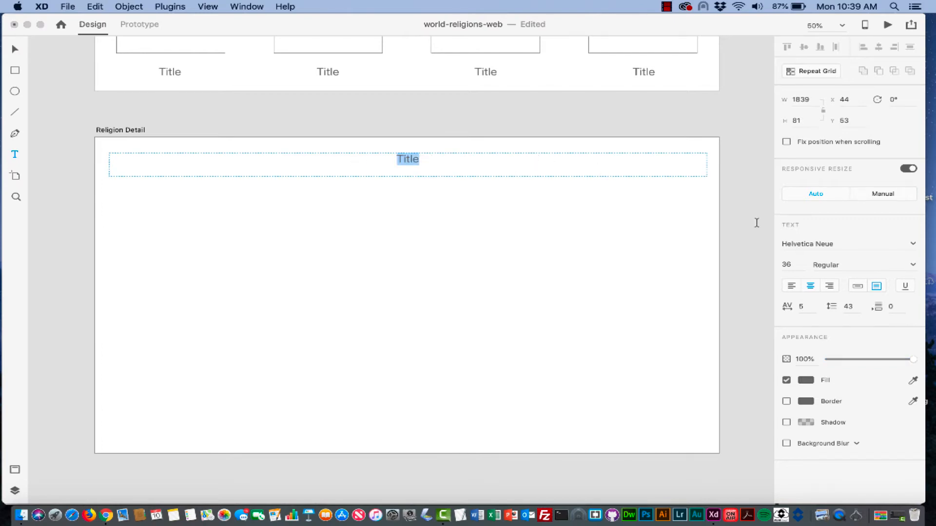
pyautogui.click(791, 264)
pyautogui.write('72')
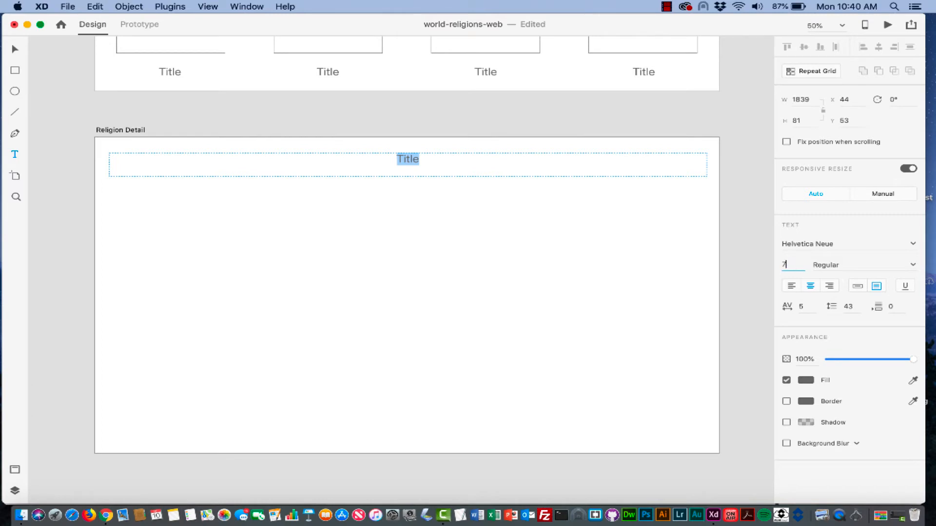
pyautogui.press('Return')
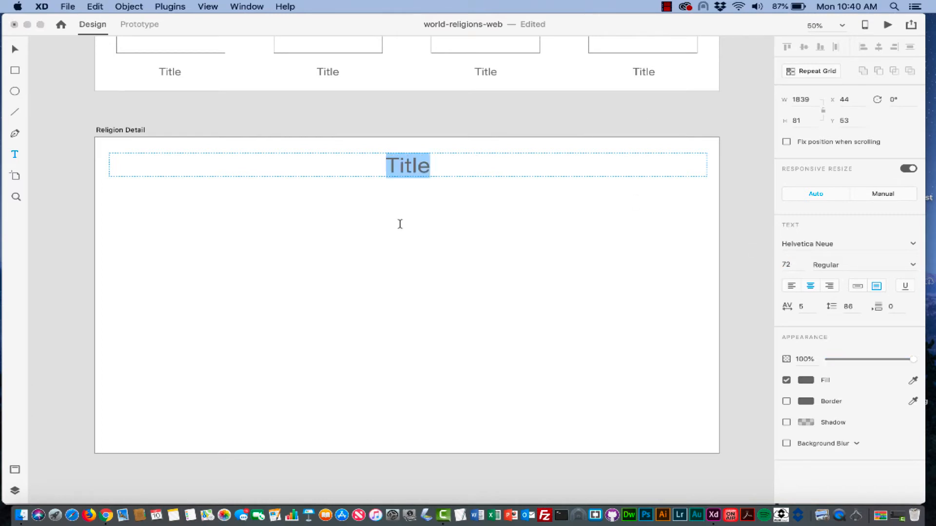
pyautogui.press('Escape')
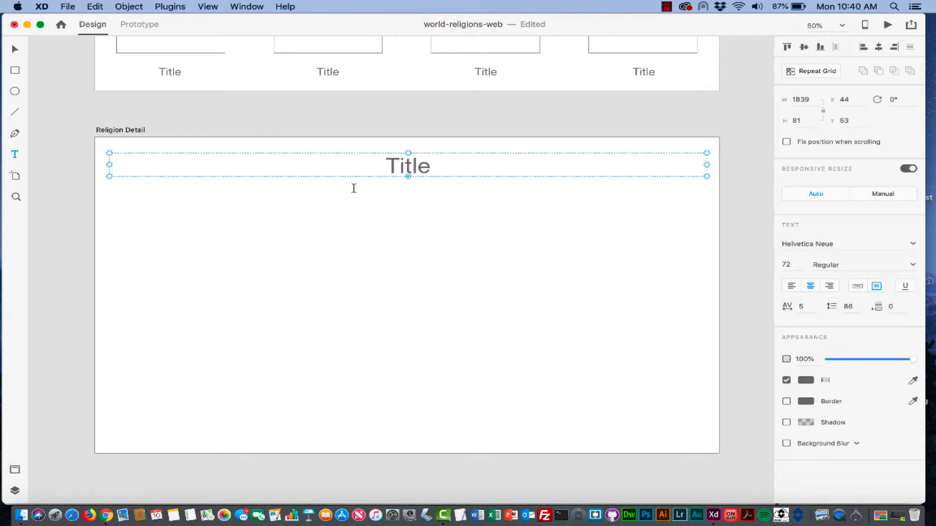
pyautogui.click(14, 71)
# - Draw a tall rectangle below the title on the left, filled #FFEB00 at 22% opacity
pyautogui.moveTo(110, 189)
pyautogui.mouseDown()
pyautogui.moveTo(171, 271)
pyautogui.moveTo(352, 455)
pyautogui.moveTo(383, 431)
pyautogui.moveTo(393, 440)
pyautogui.moveTo(323, 430)
pyautogui.moveTo(334, 436)
pyautogui.mouseUp()
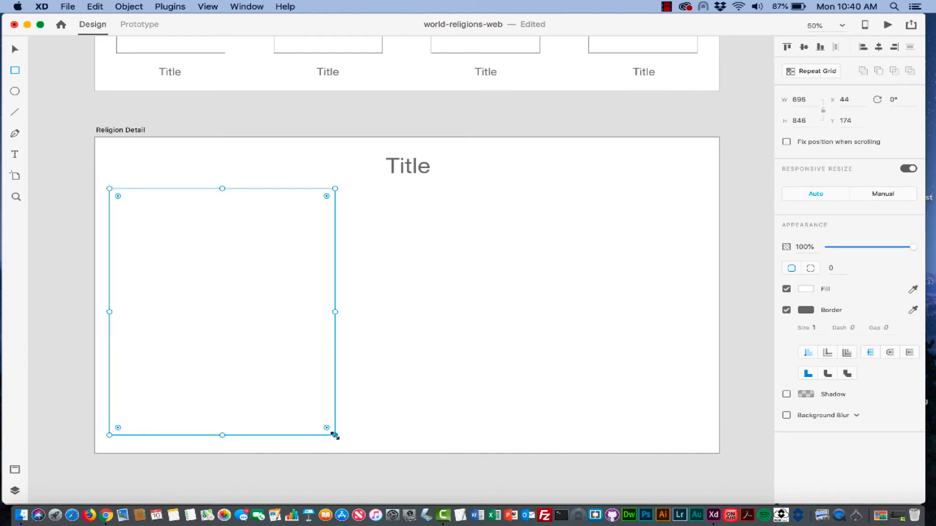
pyautogui.click(806, 290)
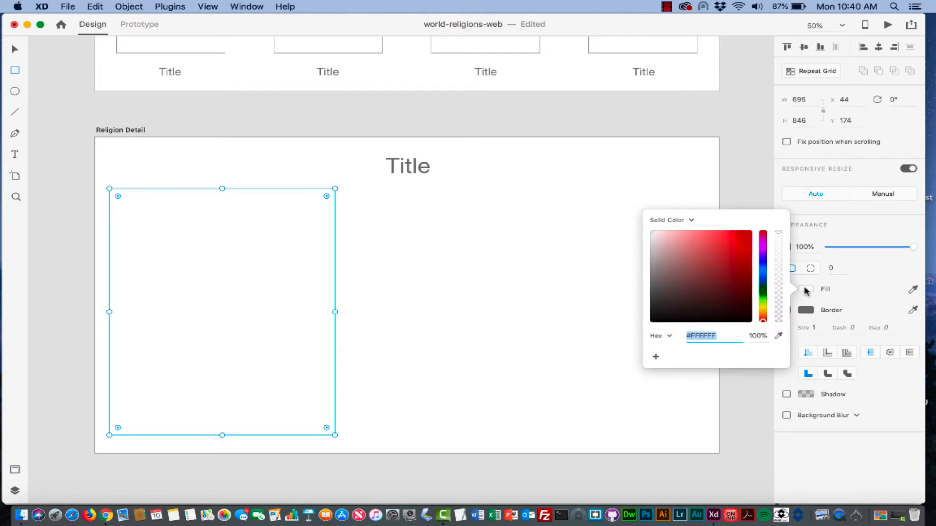
pyautogui.click(763, 308)
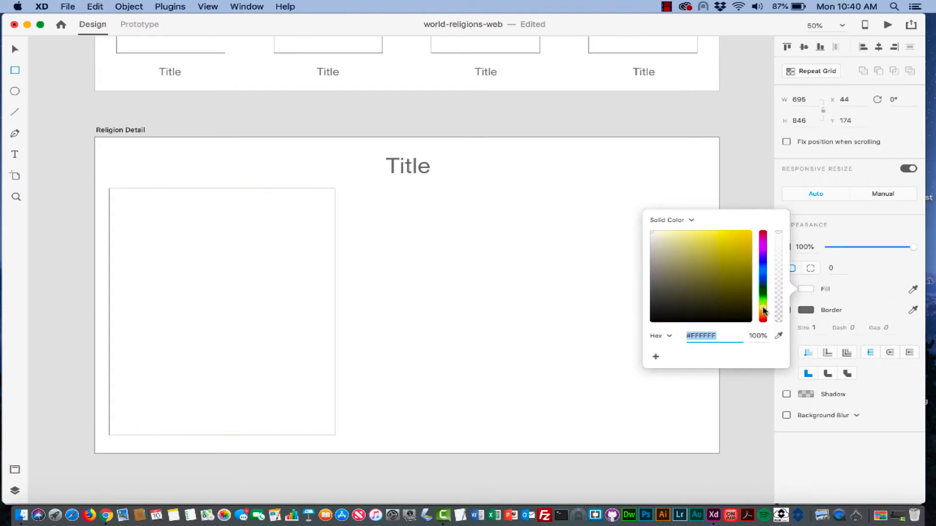
pyautogui.moveTo(742, 272); pyautogui.dragTo(755, 229)
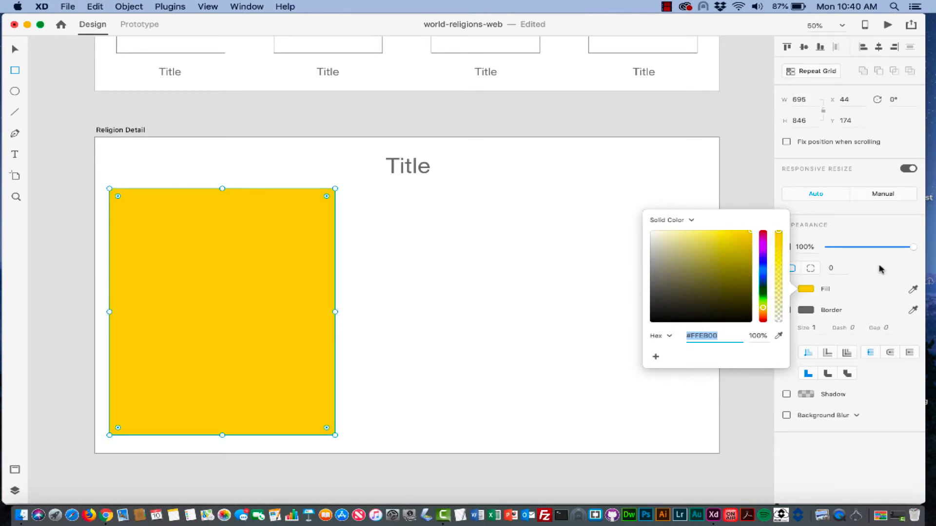
pyautogui.moveTo(778, 233); pyautogui.dragTo(780, 305)
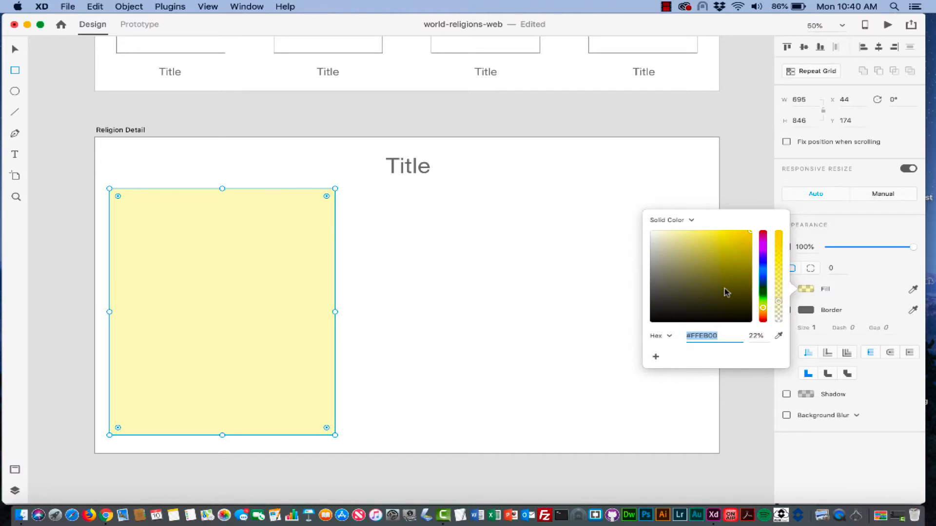
pyautogui.press('Return')
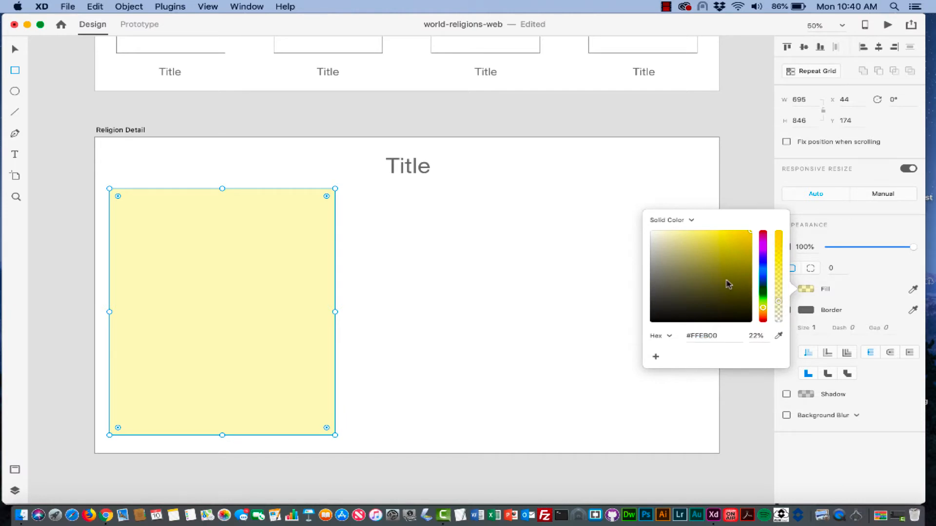
pyautogui.click(556, 273)
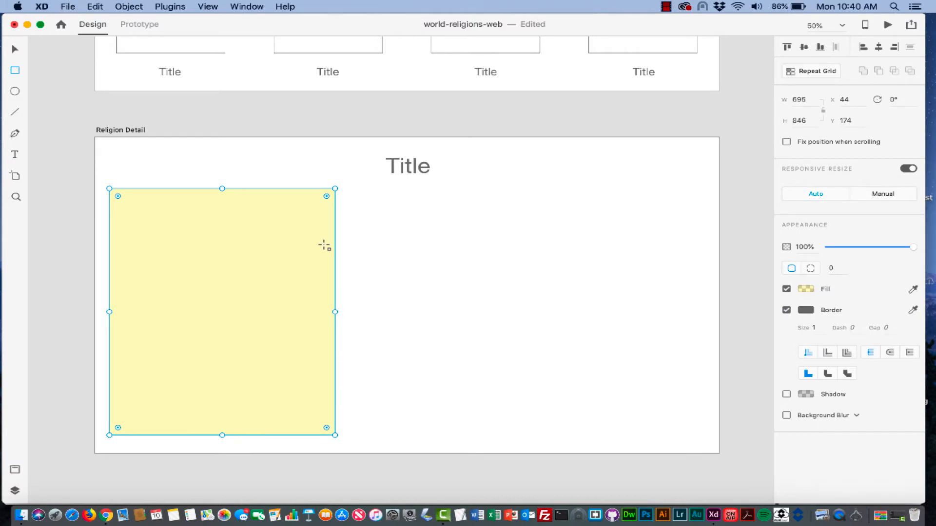
# - Draw a text box to the right of the yellow panel and set its font size
pyautogui.click(15, 155)
pyautogui.moveTo(350, 195); pyautogui.dragTo(543, 221)
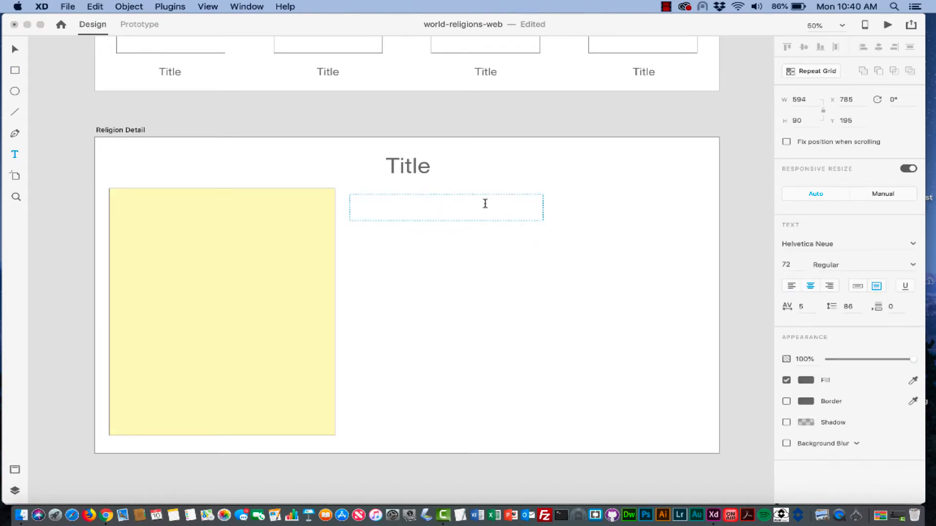
pyautogui.click(793, 265)
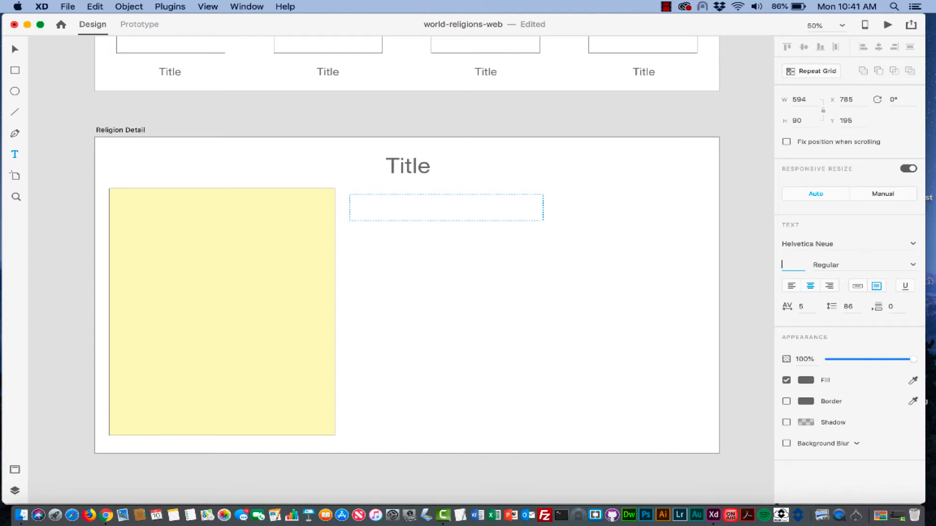
pyautogui.press('Return')
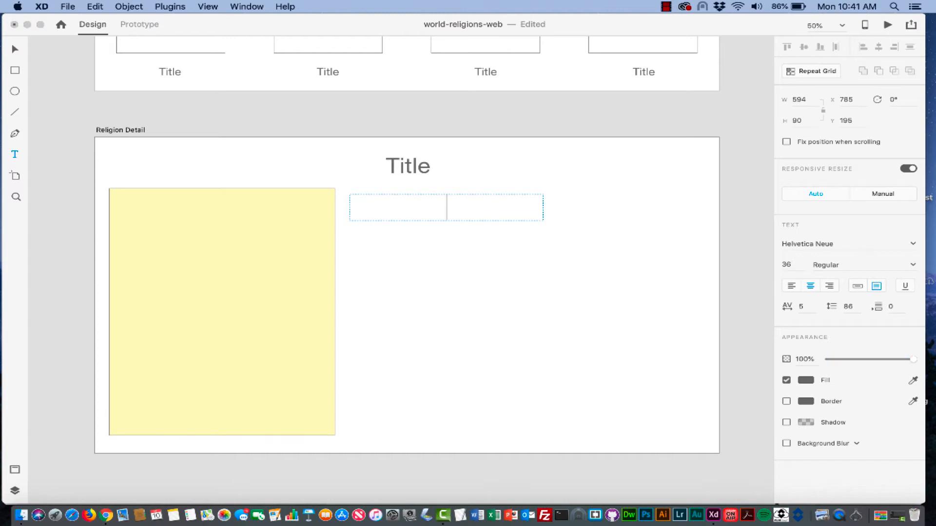
pyautogui.click(914, 268)
# - Check the four questions in Chrome, then start the heading with "What's"
pyautogui.click(107, 517)
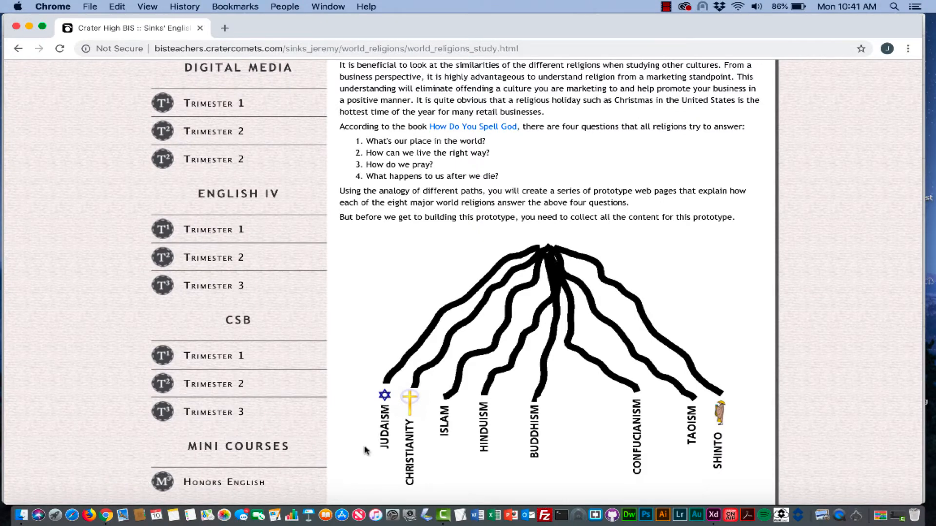
pyautogui.click(714, 515)
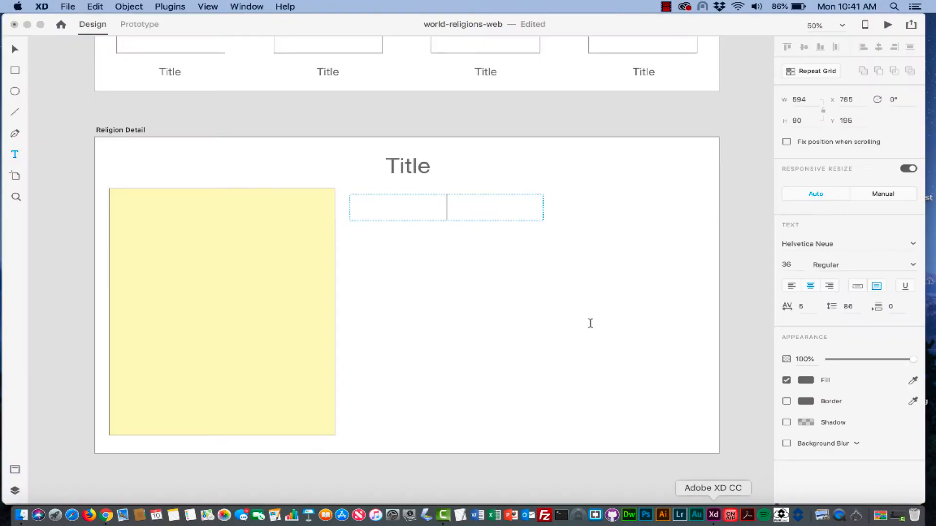
pyautogui.write('Wh')
pyautogui.press('BackSpace')
pyautogui.write("hat's")
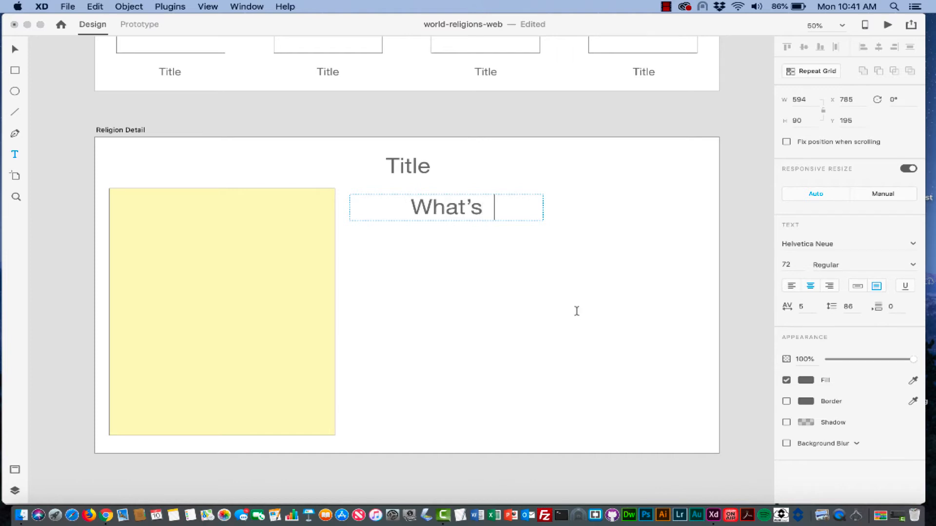
# - Set the "What's" heading text to 36 pt
pyautogui.moveTo(483, 211); pyautogui.dragTo(381, 209)
pyautogui.click(794, 268)
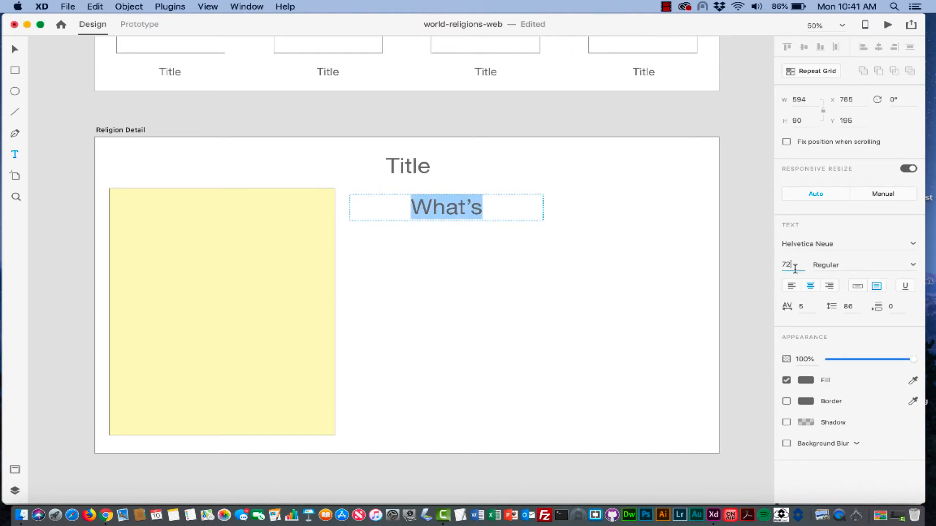
pyautogui.write('36')
pyautogui.press('Return')
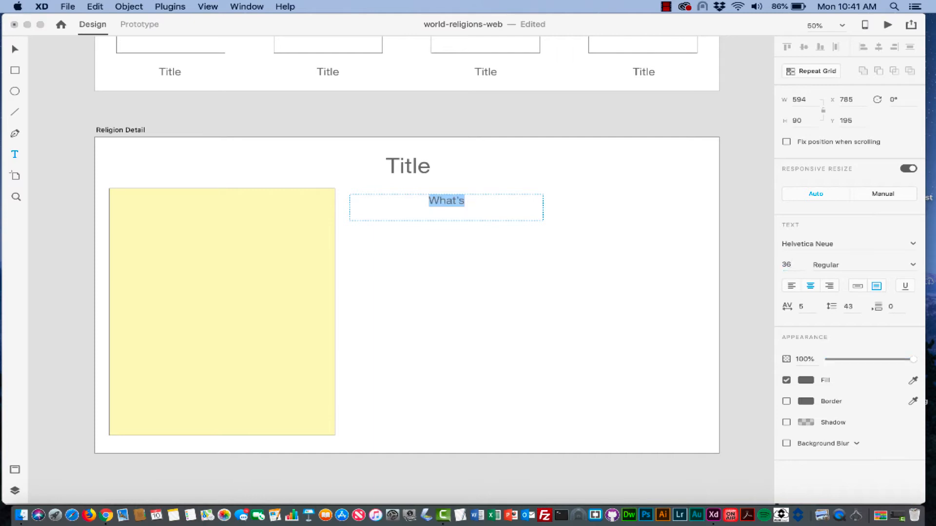
pyautogui.click(479, 206)
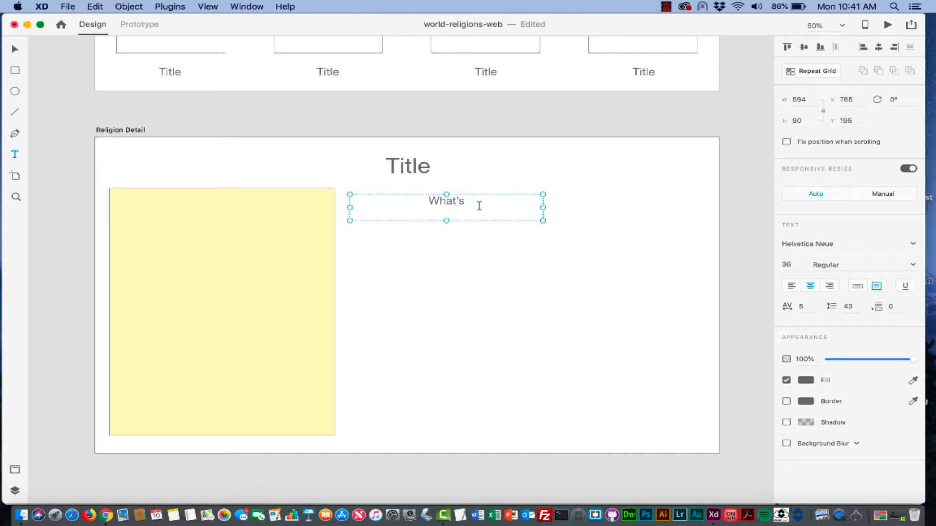
# - Complete the heading as "What's our place in the world?", fit the box height, and select its text
pyautogui.doubleClick(485, 203)
pyautogui.click(484, 204)
pyautogui.write('o')
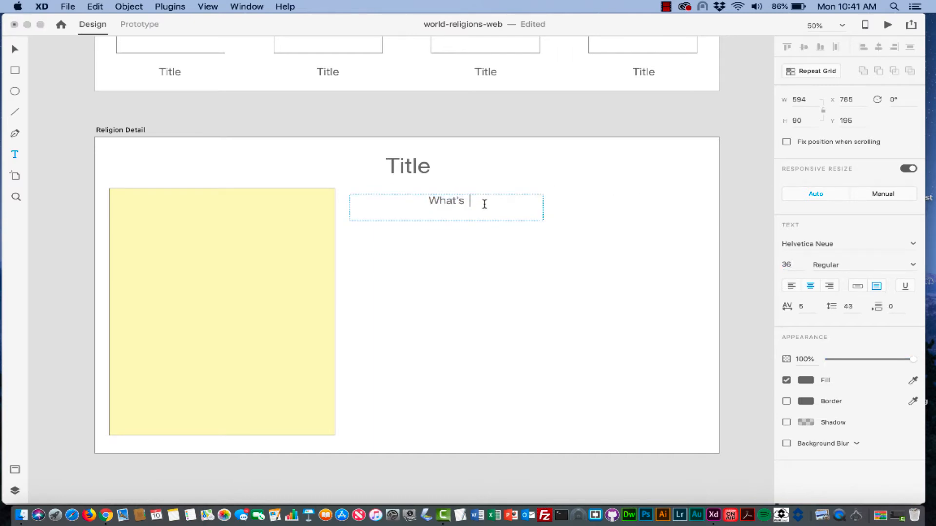
pyautogui.write('ur place int eh')
pyautogui.press('BackSpace')
pyautogui.press('BackSpace')
pyautogui.press('BackSpace')
pyautogui.press('BackSpace')
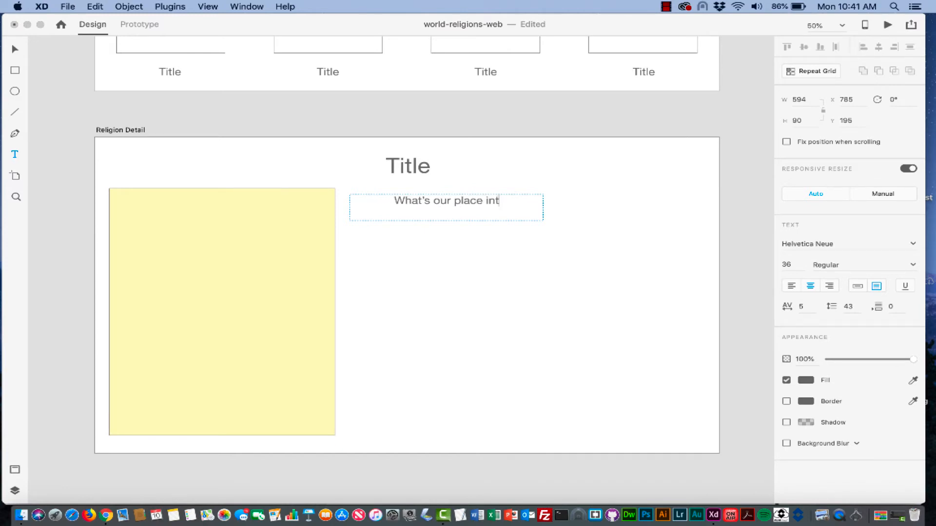
pyautogui.write('the world?')
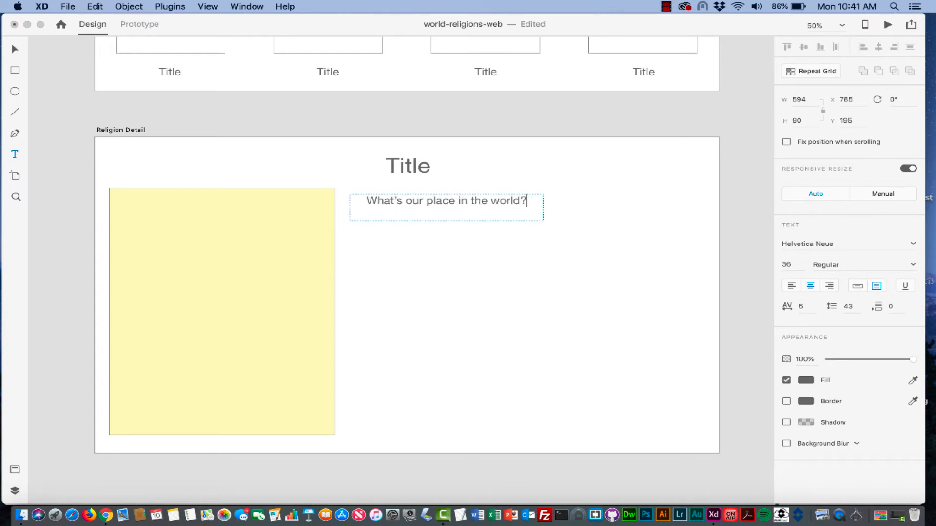
pyautogui.press('Escape')
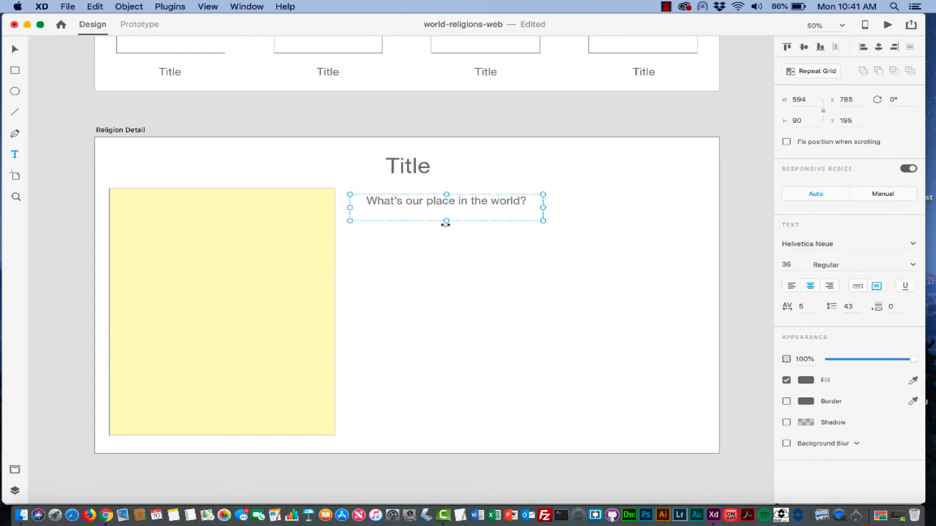
pyautogui.moveTo(445, 222); pyautogui.dragTo(446, 213)
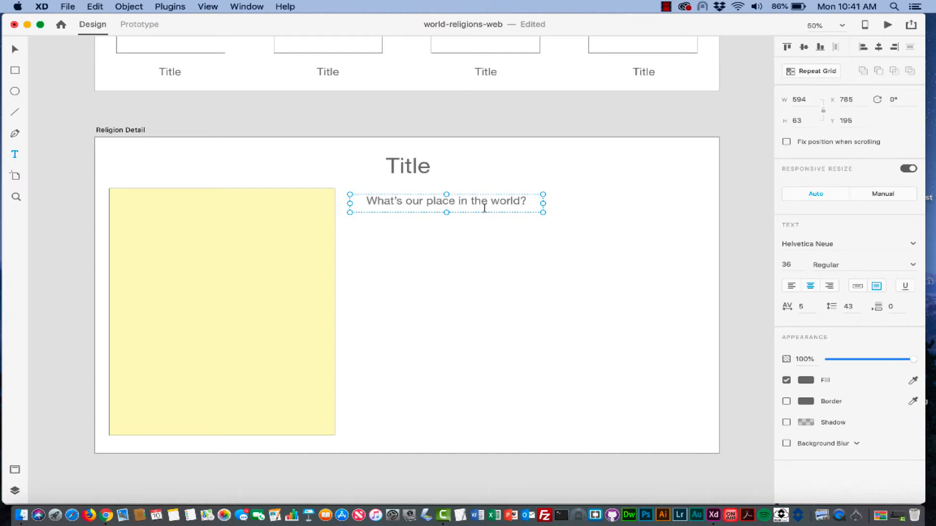
pyautogui.doubleClick(525, 202)
pyautogui.press('super+a')
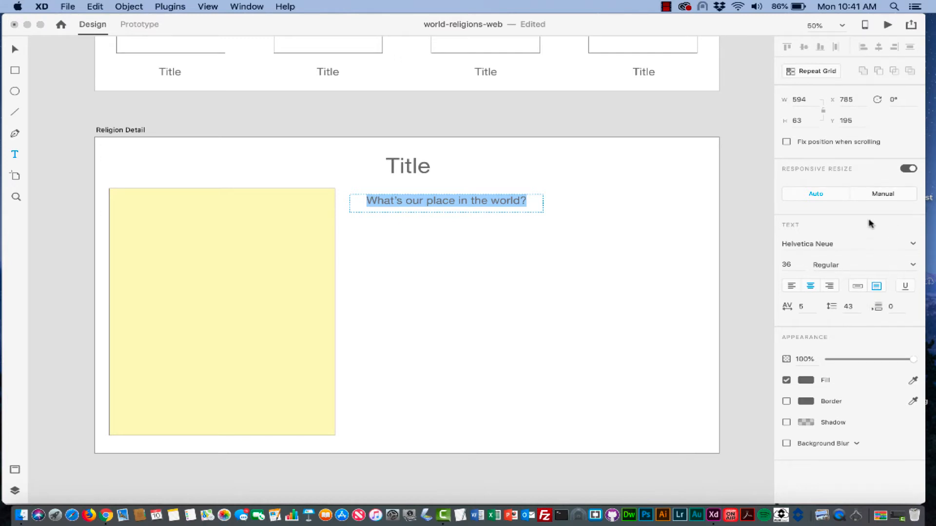
# - Keep the heading in Helvetica Neue and set its weight to Bold
pyautogui.click(913, 246)
pyautogui.click(913, 245)
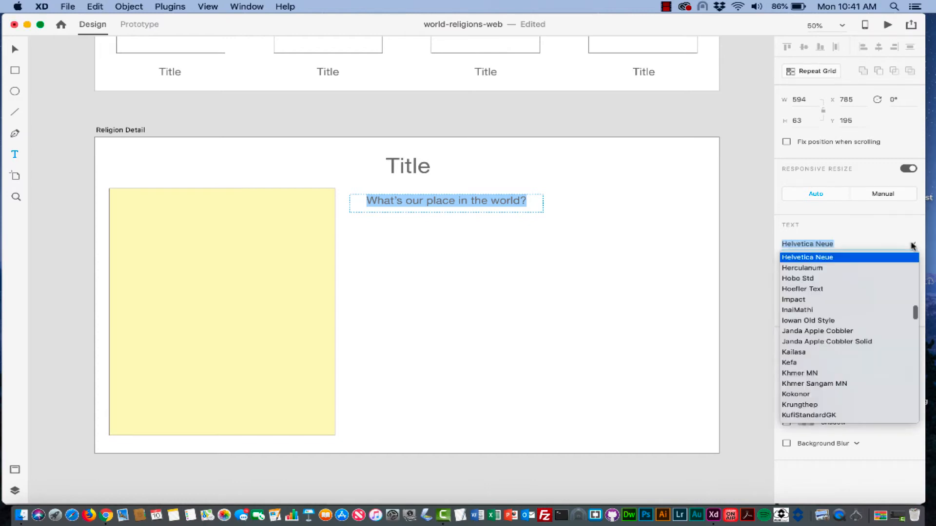
pyautogui.click(912, 245)
pyautogui.click(913, 265)
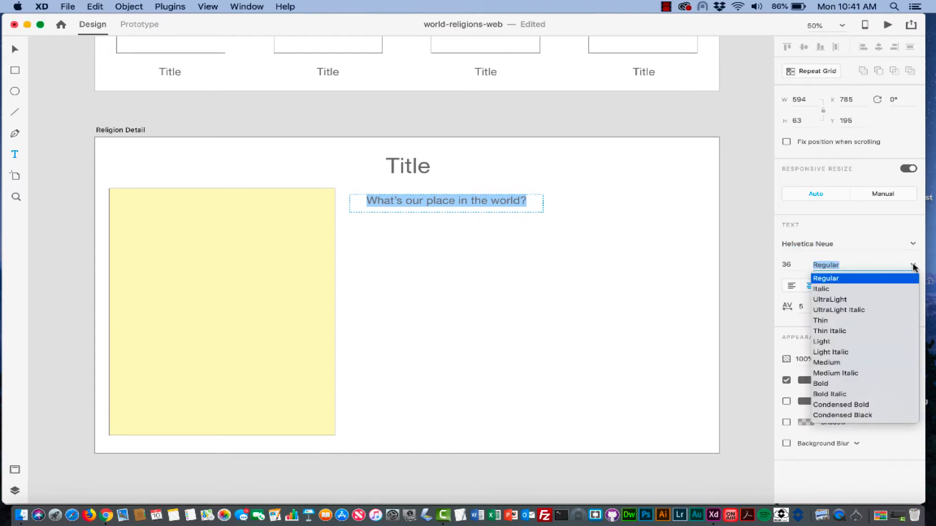
pyautogui.click(824, 388)
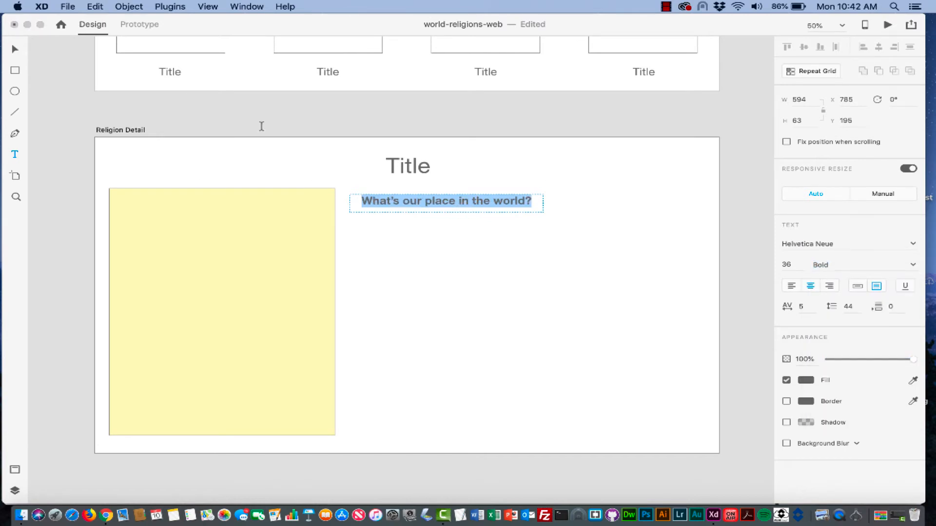
# - Undo the accidental 'v' that replaced the heading text, then exit text editing
pyautogui.write('v')
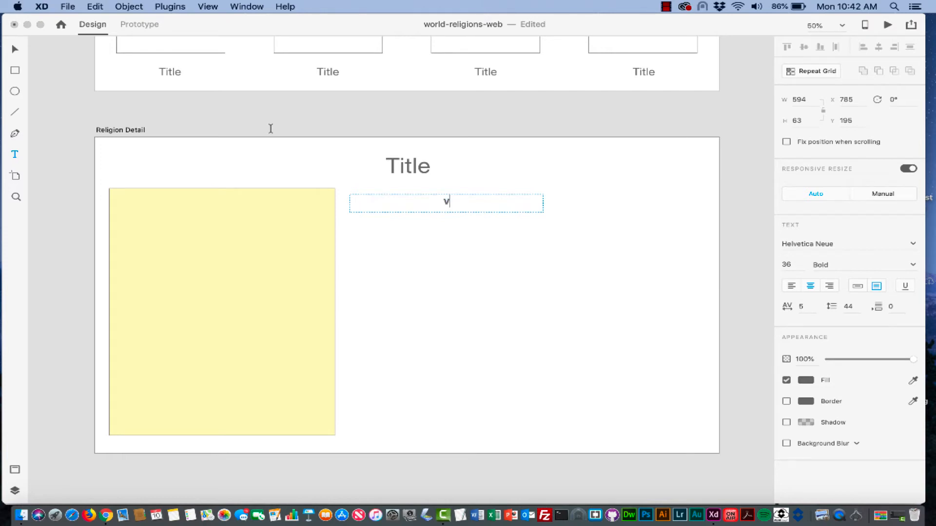
pyautogui.press('super+z')
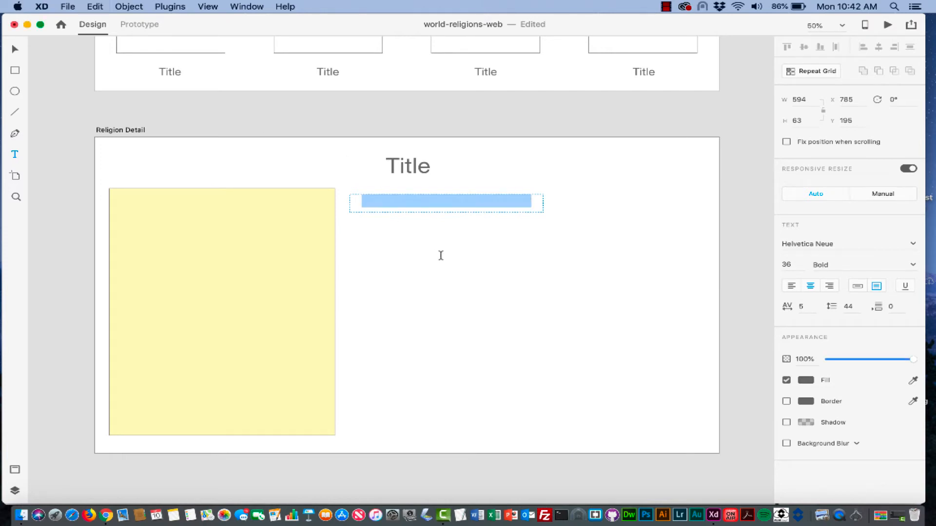
pyautogui.press('Escape')
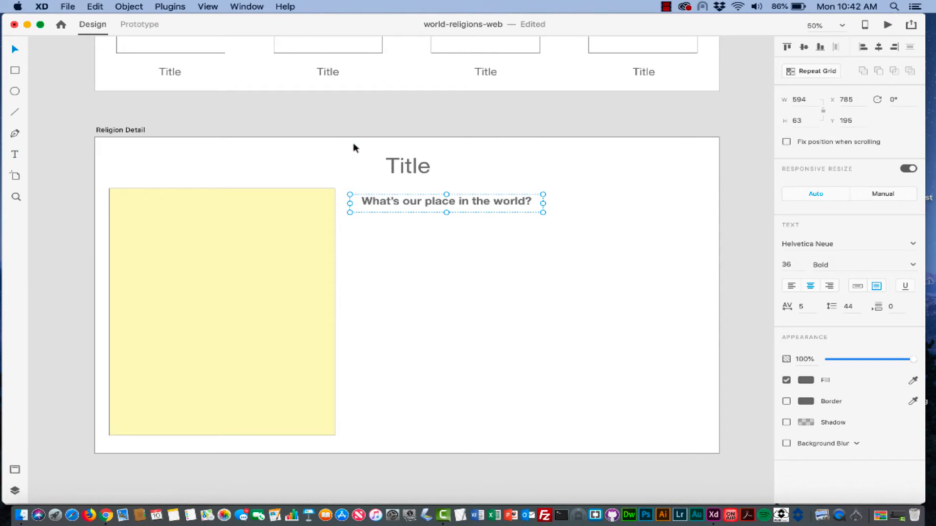
pyautogui.press('alt')
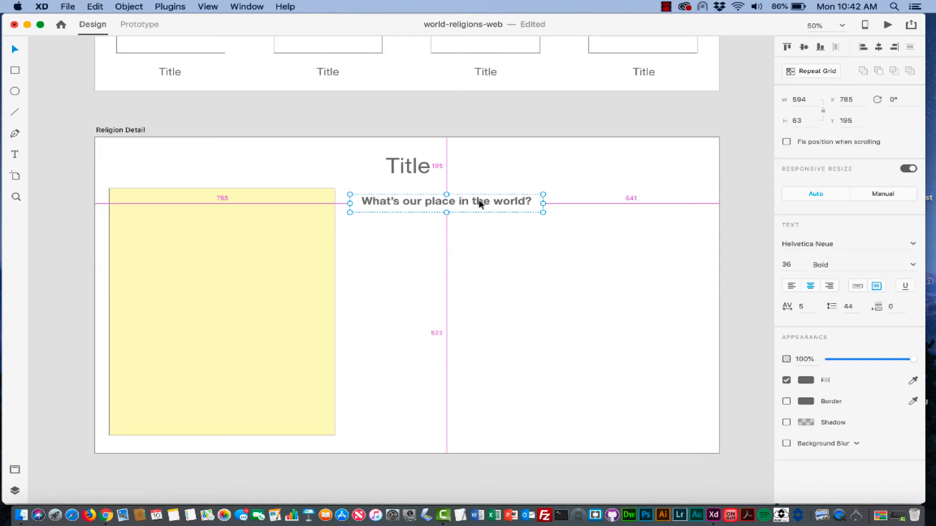
# - Option-drag a copy of the bold heading below the original, then select all text of the second heading
pyautogui.moveTo(480, 203); pyautogui.dragTo(481, 327)
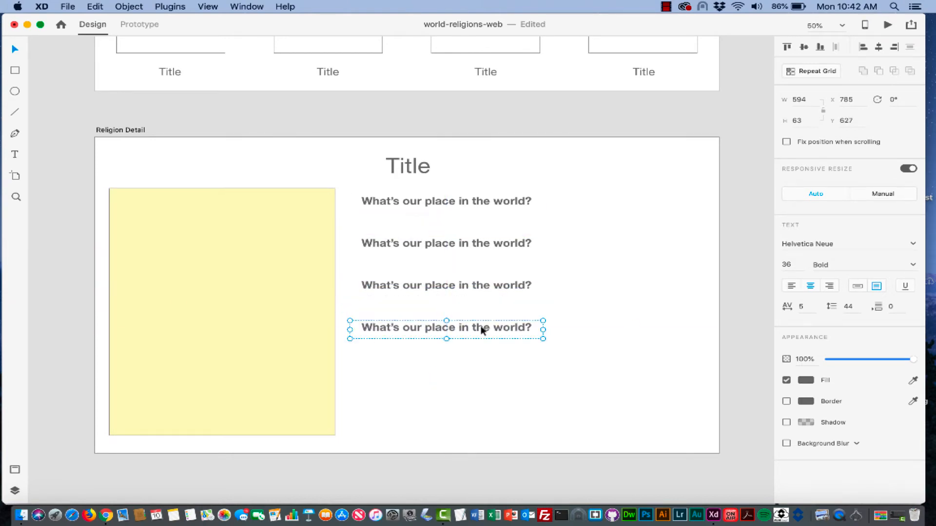
pyautogui.click(15, 155)
pyautogui.tripleClick(435, 243)
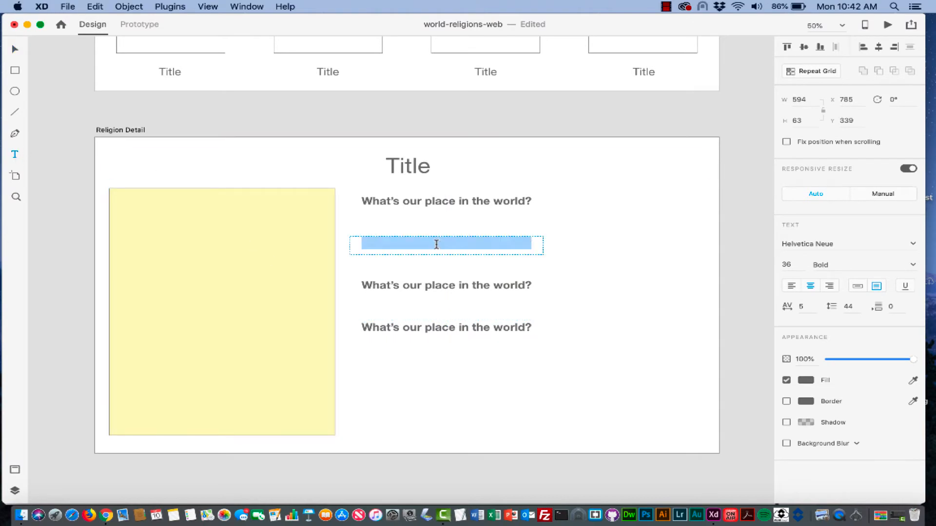
# - Check the question list in Chrome and retype the second heading as 'How can we live the right way?'
pyautogui.click(105, 517)
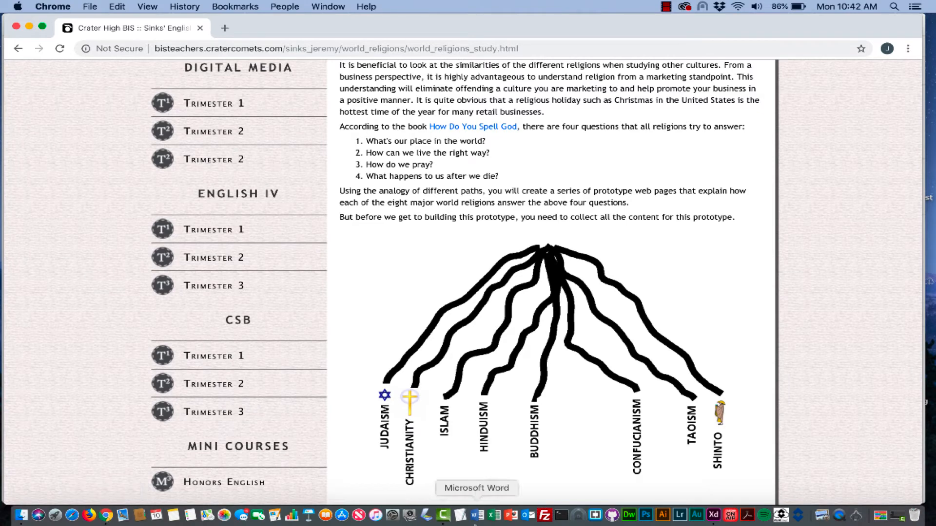
pyautogui.click(713, 515)
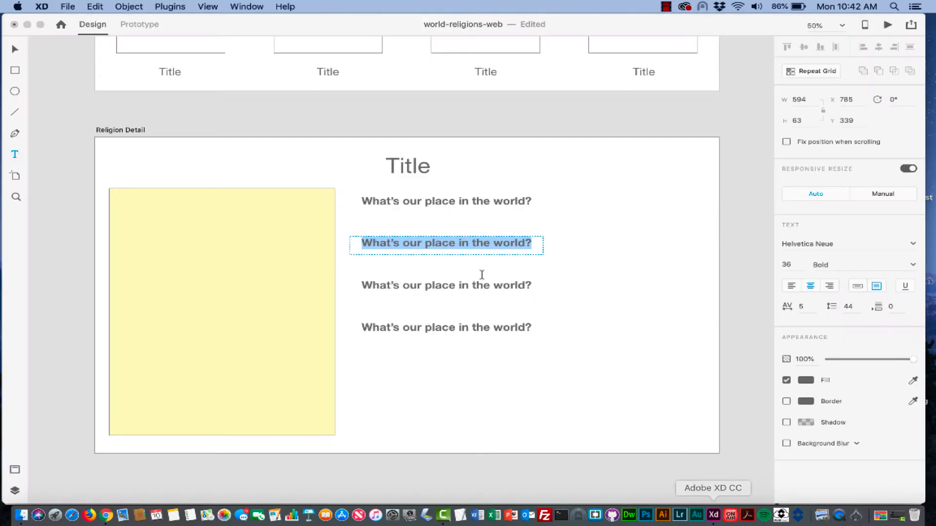
pyautogui.write('How C')
pyautogui.press('BackSpace')
pyautogui.write('c')
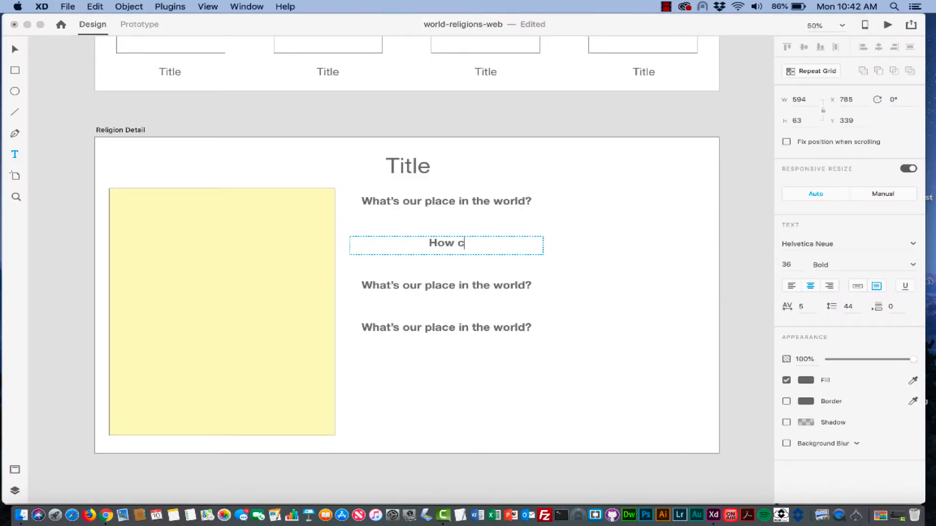
pyautogui.write('an we live the right way?')
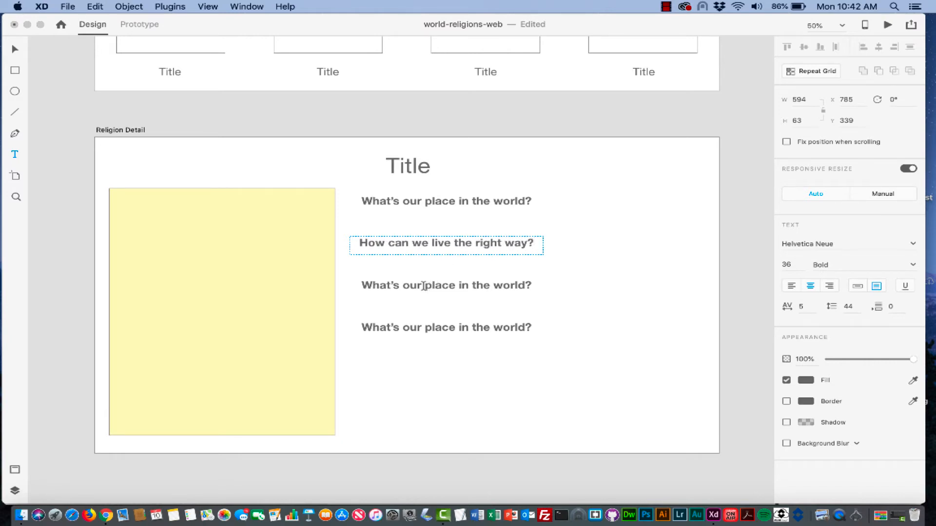
pyautogui.press('Escape')
# - Replace the third heading's text with 'How do we pray?'
pyautogui.press('super+Tab')
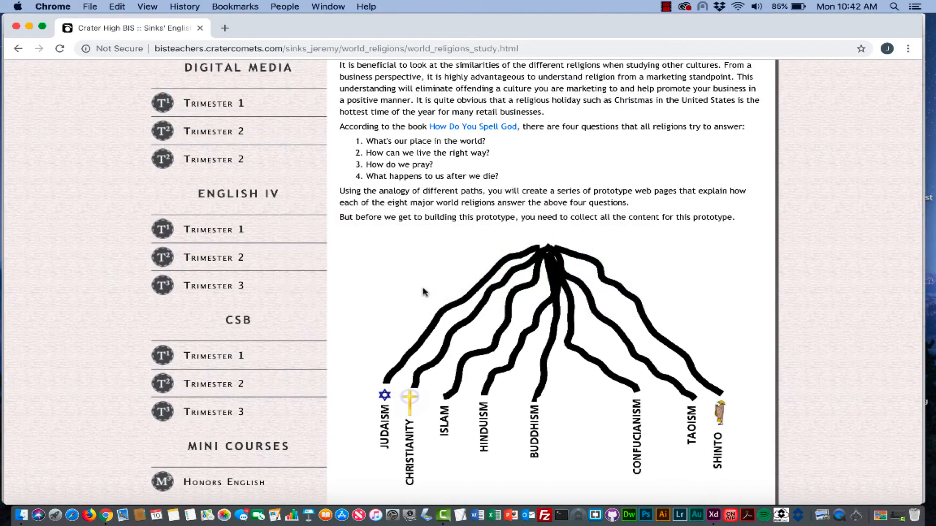
pyautogui.press('super+Tab')
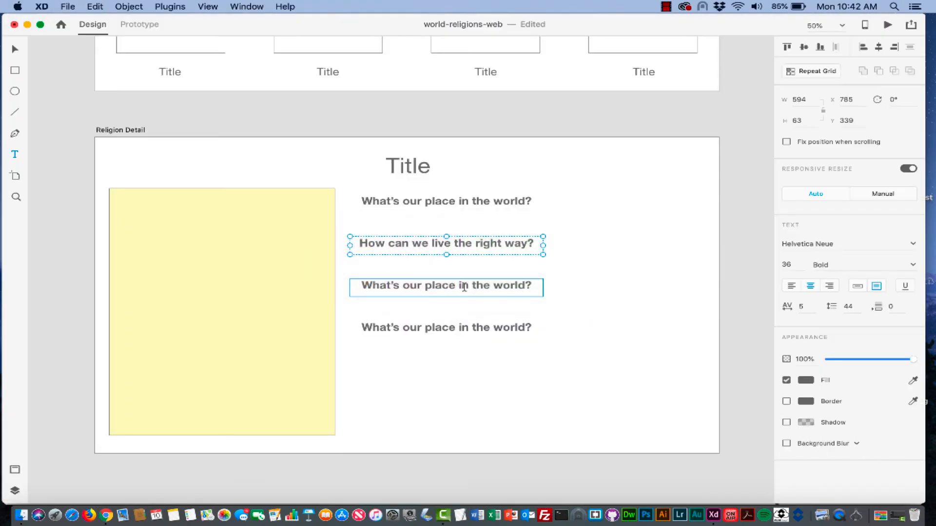
pyautogui.doubleClick(493, 291)
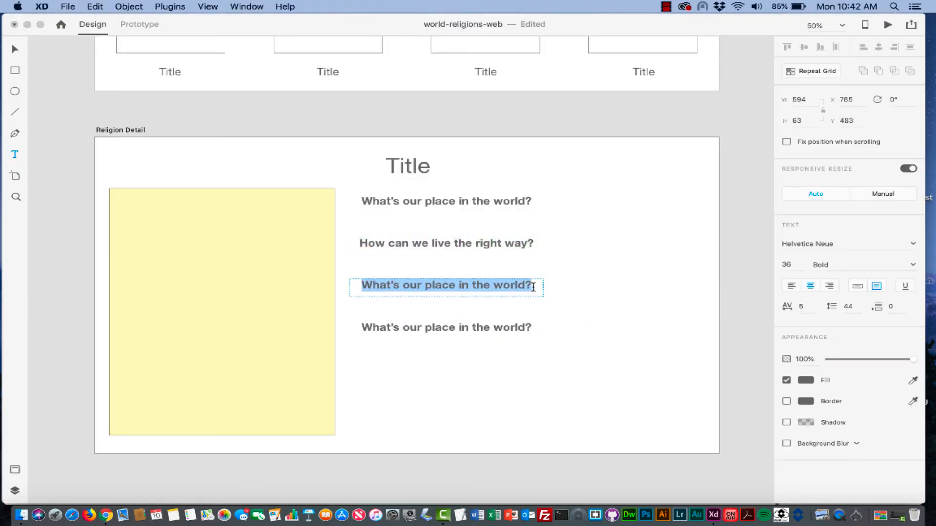
pyautogui.write('How dow e')
pyautogui.press('BackSpace')
pyautogui.press('BackSpace')
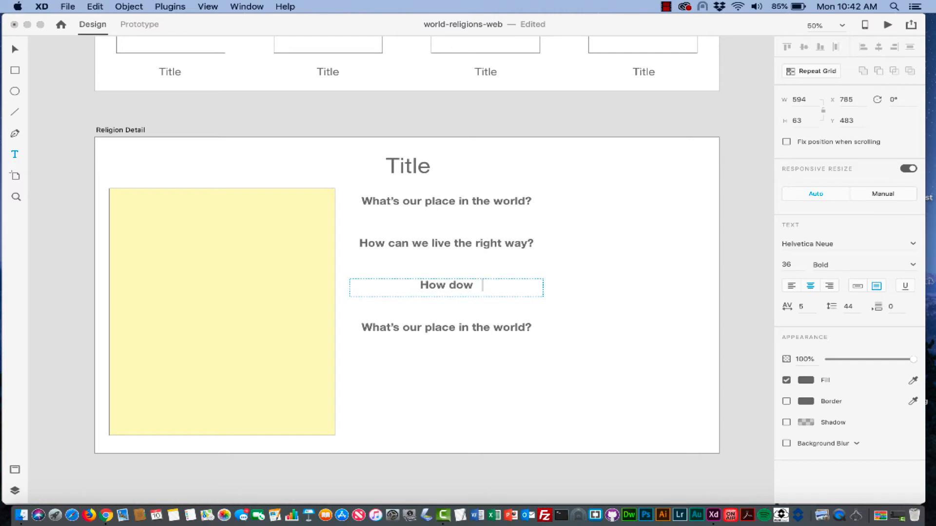
pyautogui.write('w')
pyautogui.press('BackSpace')
pyautogui.press('BackSpace')
pyautogui.press('BackSpace')
pyautogui.write('we pray?')
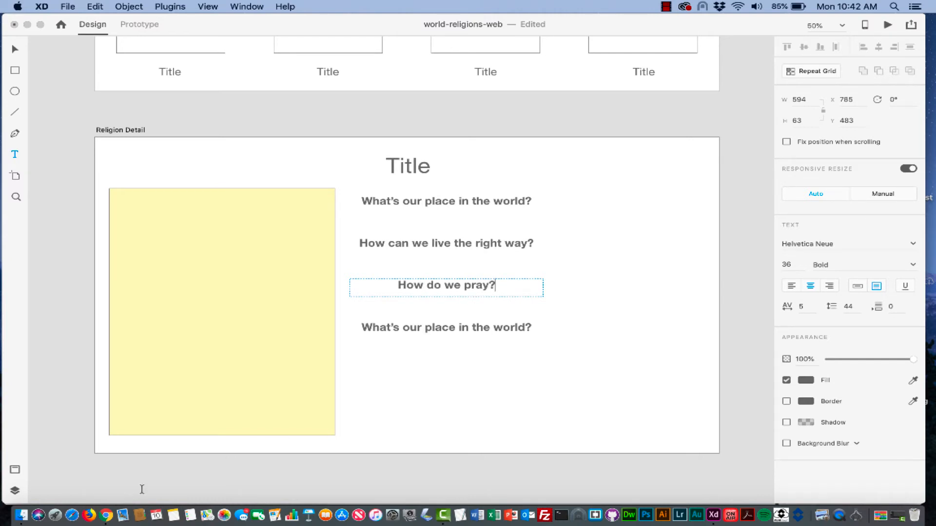
pyautogui.click(107, 517)
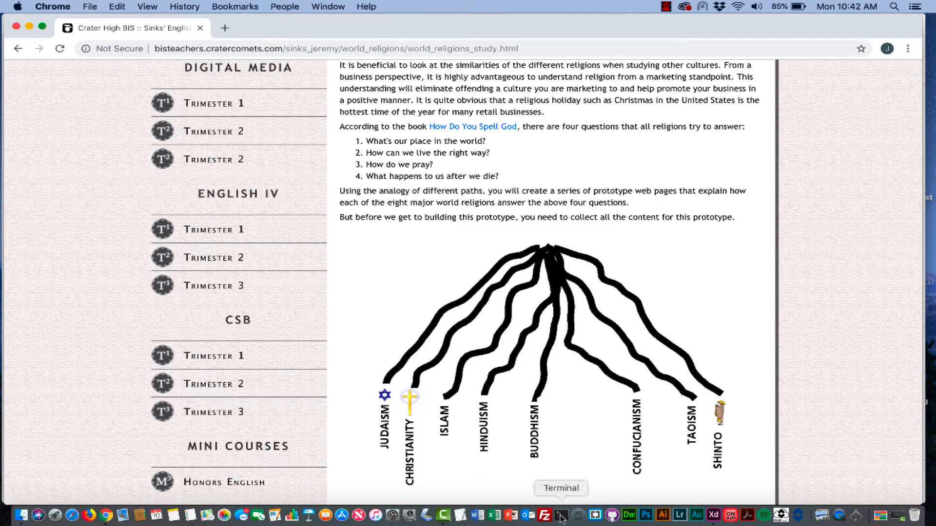
# - Retype the bottom heading as 'What happens to us after we die?'
pyautogui.click(713, 516)
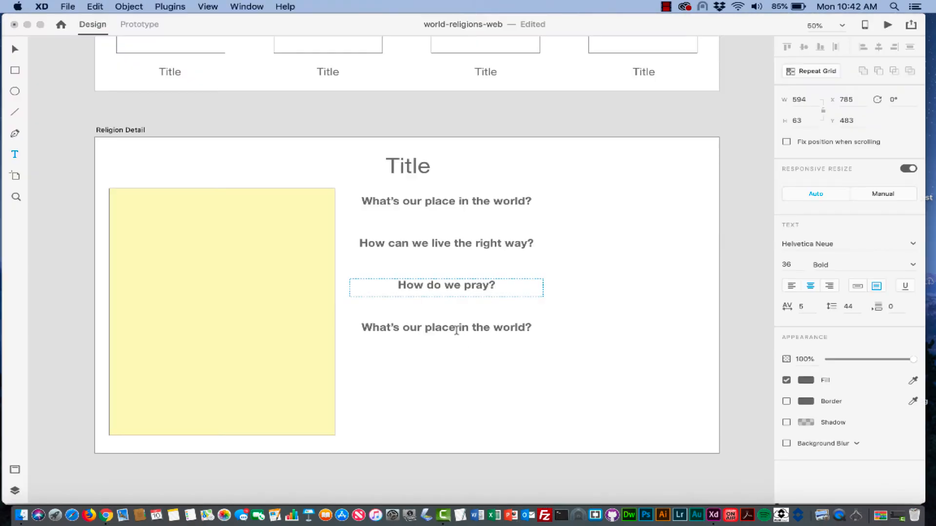
pyautogui.moveTo(536, 330); pyautogui.dragTo(332, 330)
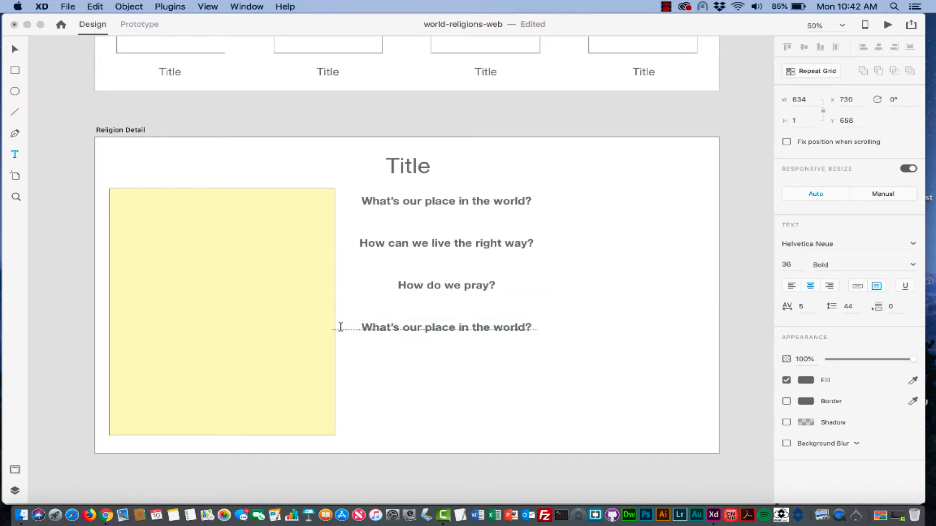
pyautogui.press('super+z')
pyautogui.moveTo(535, 328); pyautogui.dragTo(404, 329)
pyautogui.press('super+z')
pyautogui.tripleClick(431, 332)
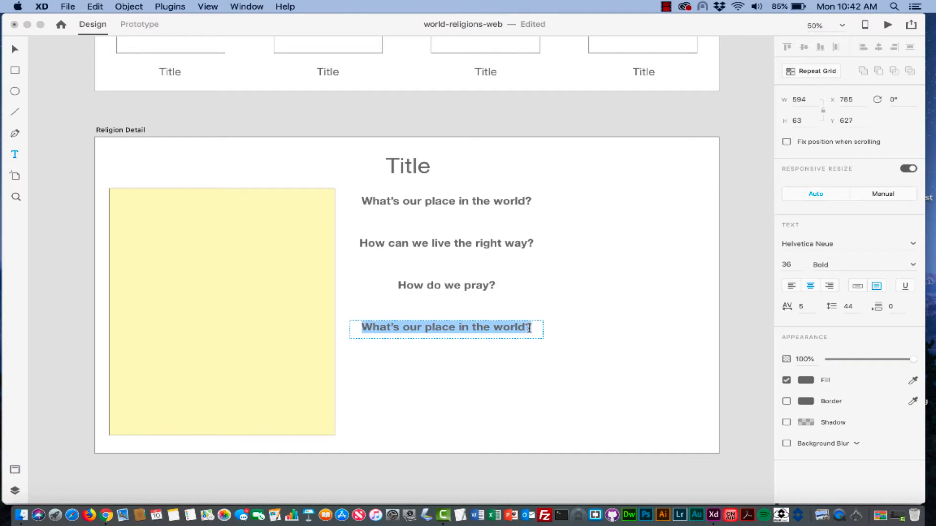
pyautogui.write('What happen')
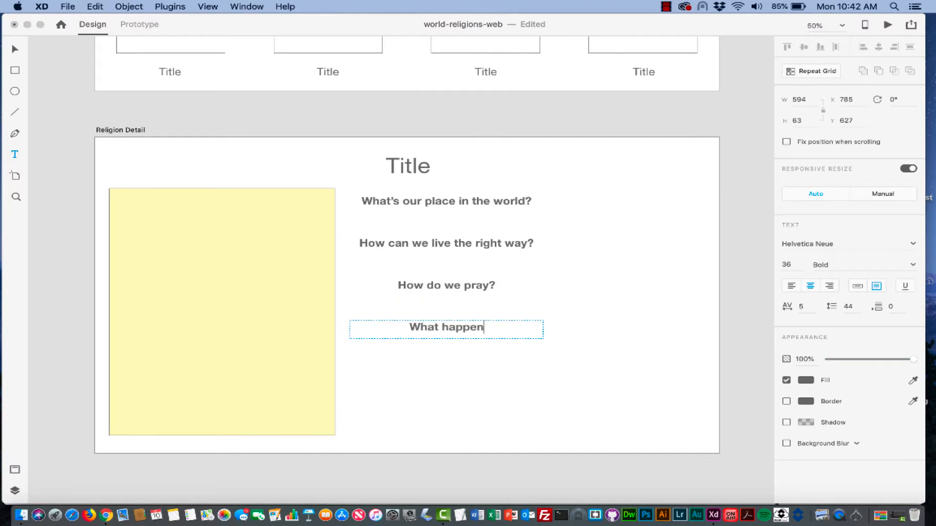
pyautogui.write('s to us after we')
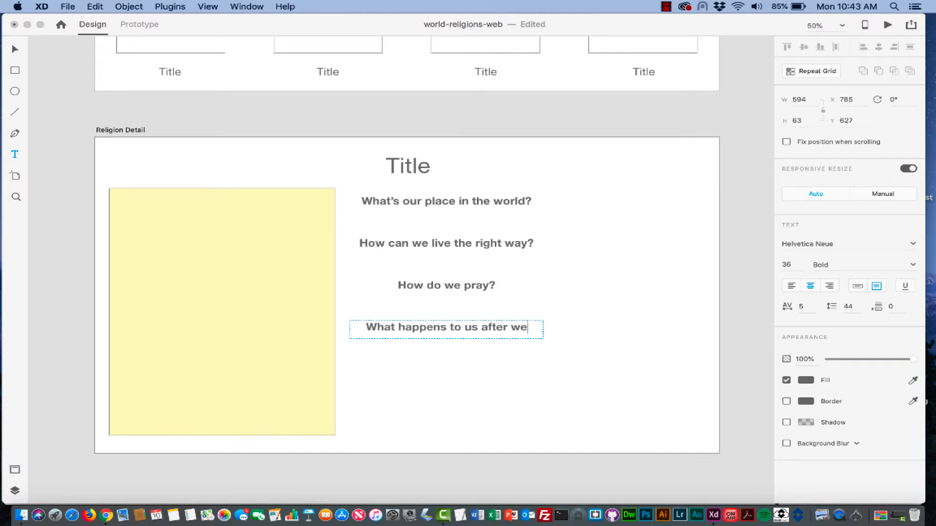
pyautogui.write(' die?')
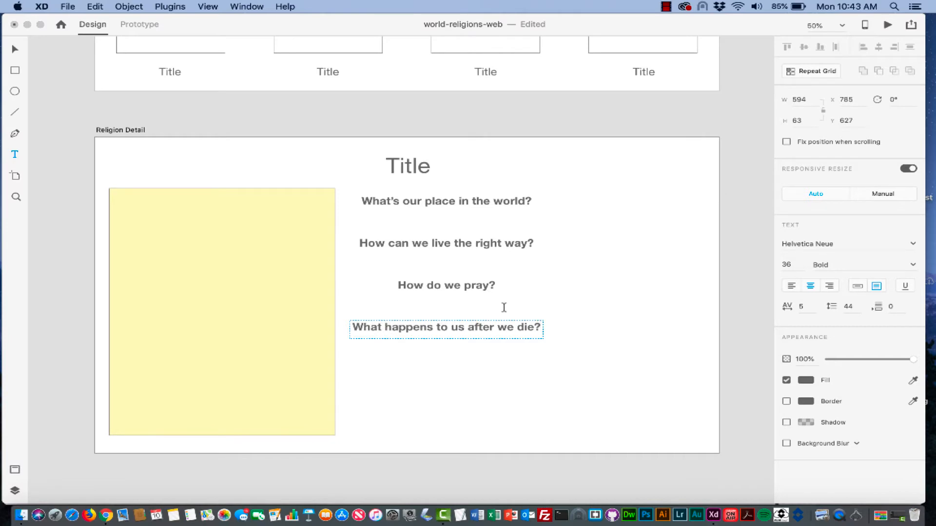
pyautogui.click(15, 49)
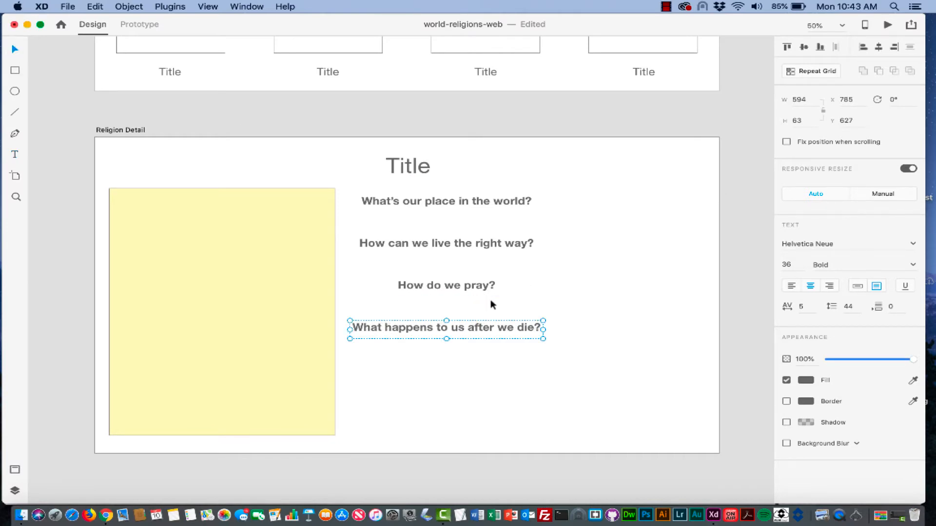
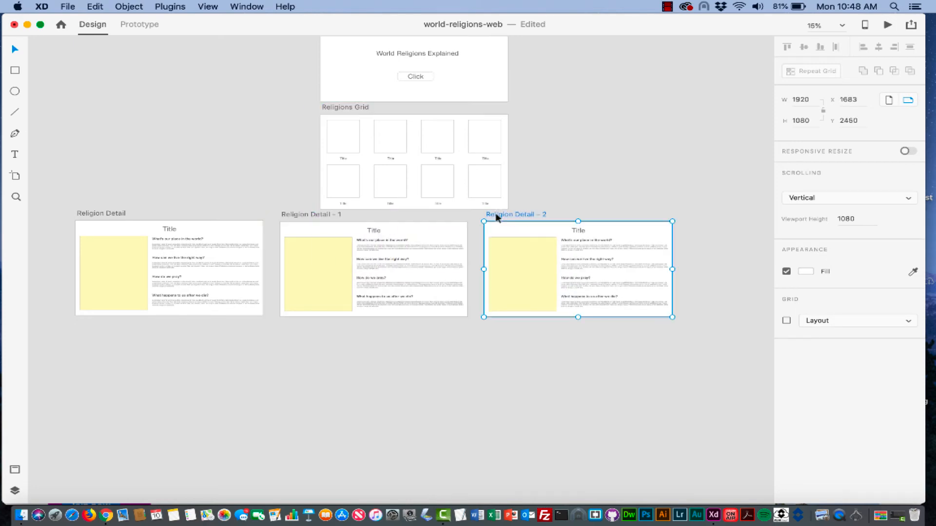
# - Duplicate Religion Detail – 2 to create Religion Detail – 3
pyautogui.hscroll(5, 434, 334)
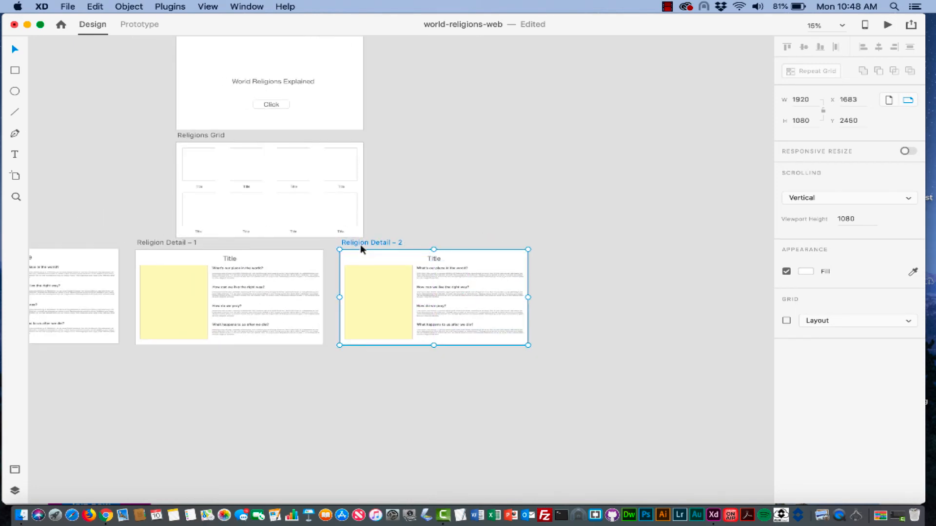
pyautogui.moveTo(353, 241); pyautogui.dragTo(555, 240)
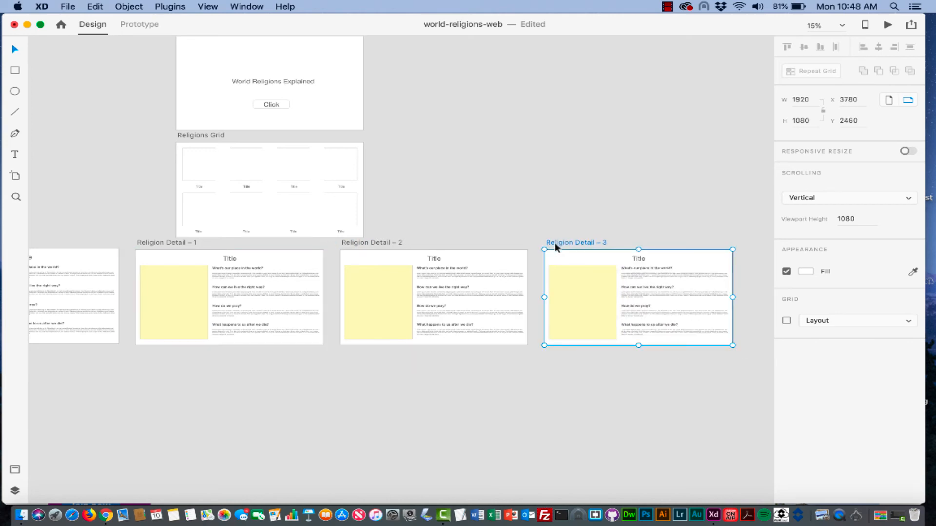
pyautogui.hscroll(-4, 437, 340)
pyautogui.scroll(-3, 392, 309)
# - Copy all four detail artboards into a second row, numbered Religion Detail 4 to 7
pyautogui.click(112, 183)
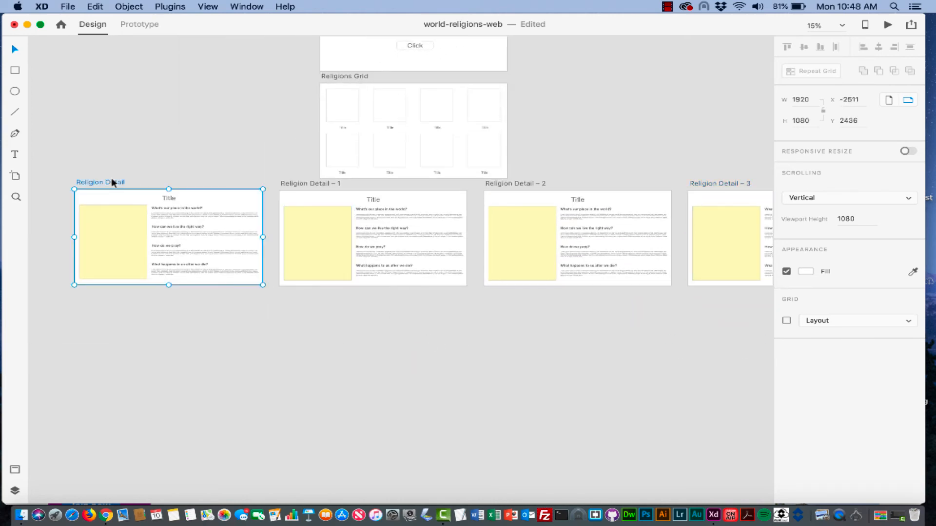
pyautogui.keyDown('shift'); pyautogui.click(299, 184); pyautogui.keyUp('shift')
pyautogui.keyDown('shift'); pyautogui.click(497, 183); pyautogui.keyUp('shift')
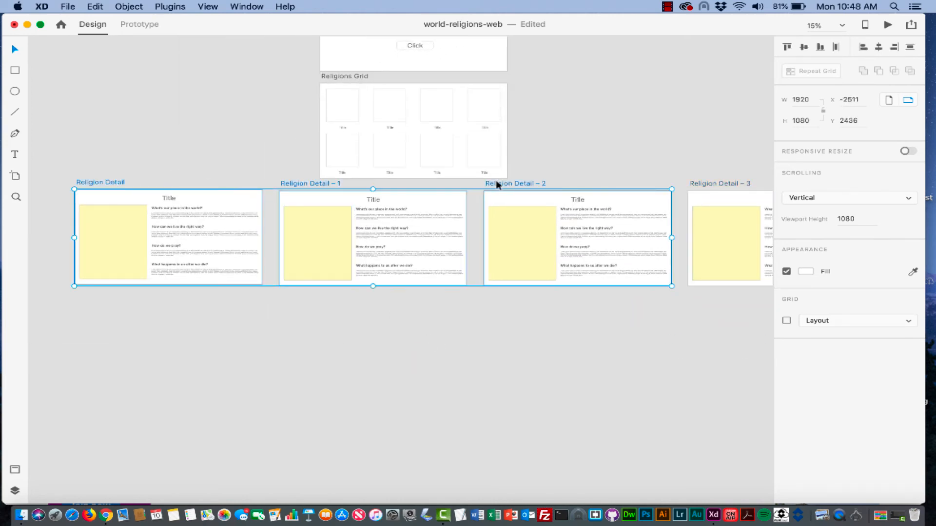
pyautogui.keyDown('shift'); pyautogui.click(735, 185); pyautogui.keyUp('shift')
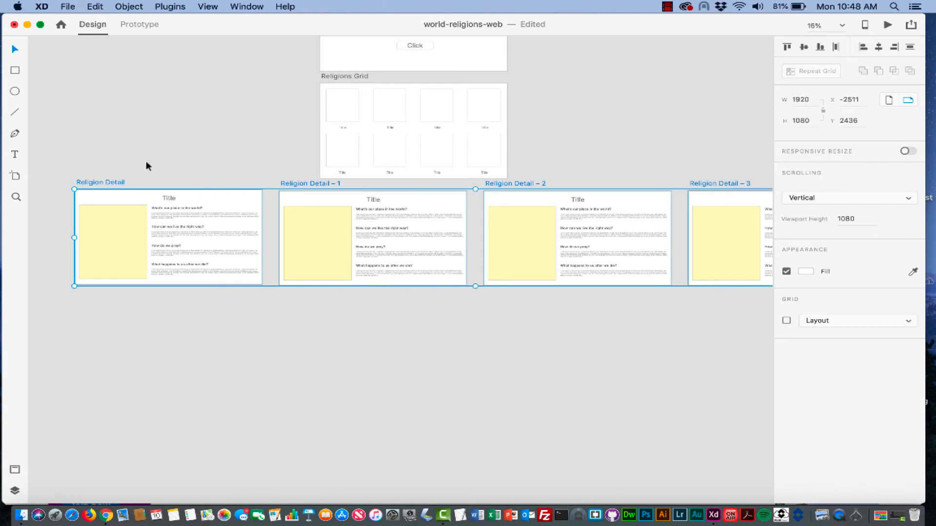
pyautogui.moveTo(108, 183); pyautogui.dragTo(108, 290)
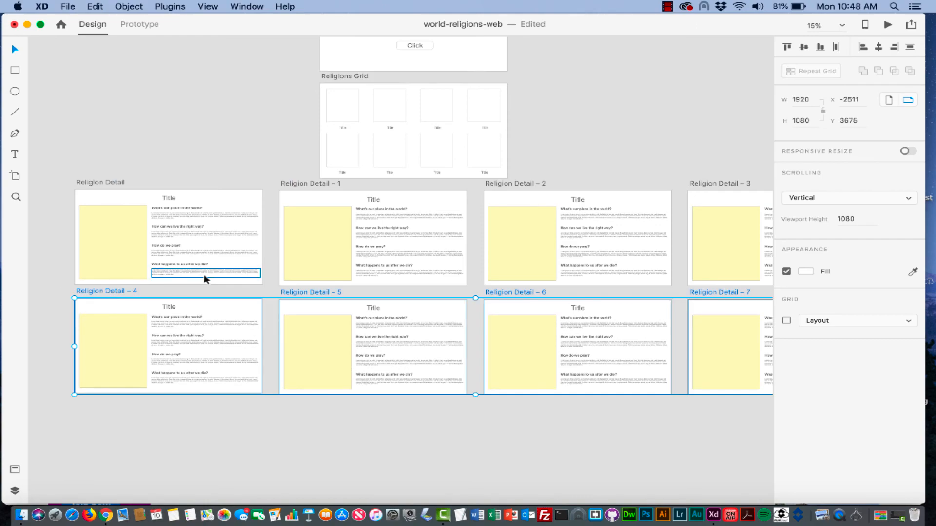
pyautogui.hscroll(5, 203, 274)
pyautogui.hscroll(-3, 203, 274)
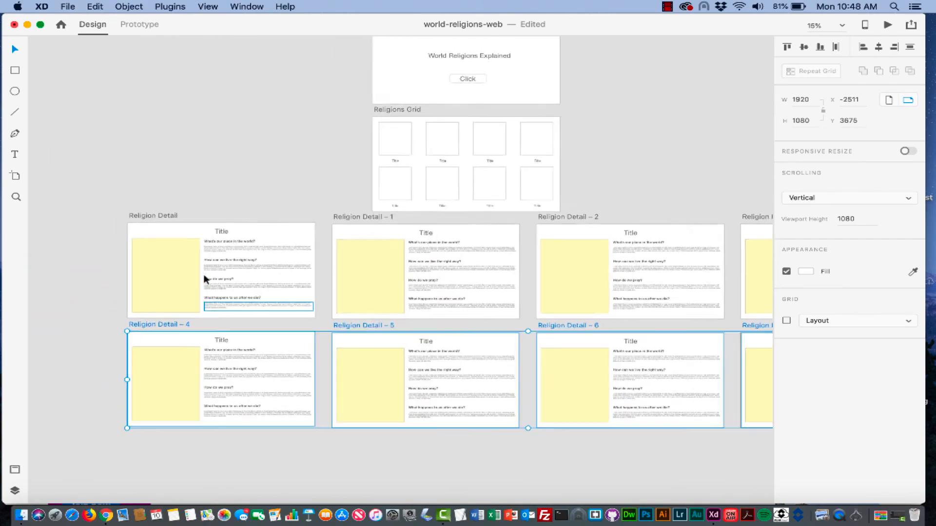
pyautogui.hscroll(-4, 203, 274)
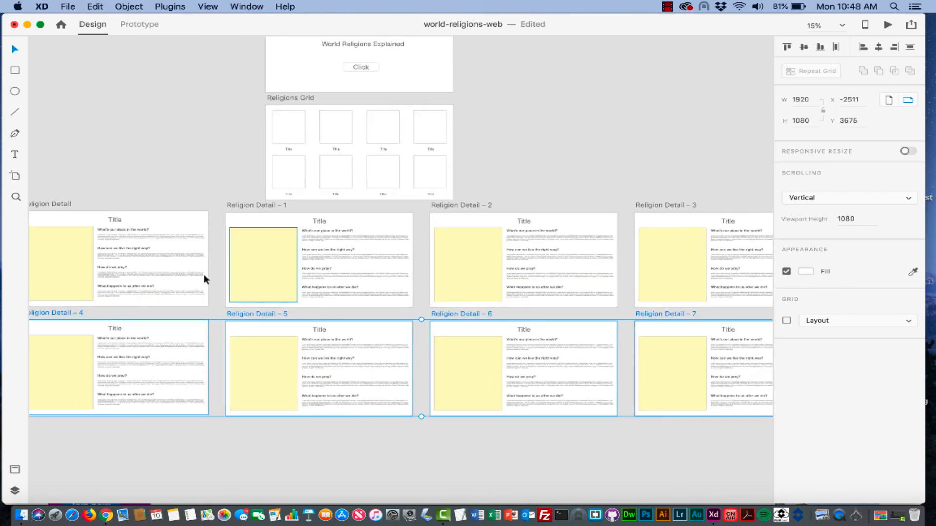
pyautogui.scroll(-1, 204, 275)
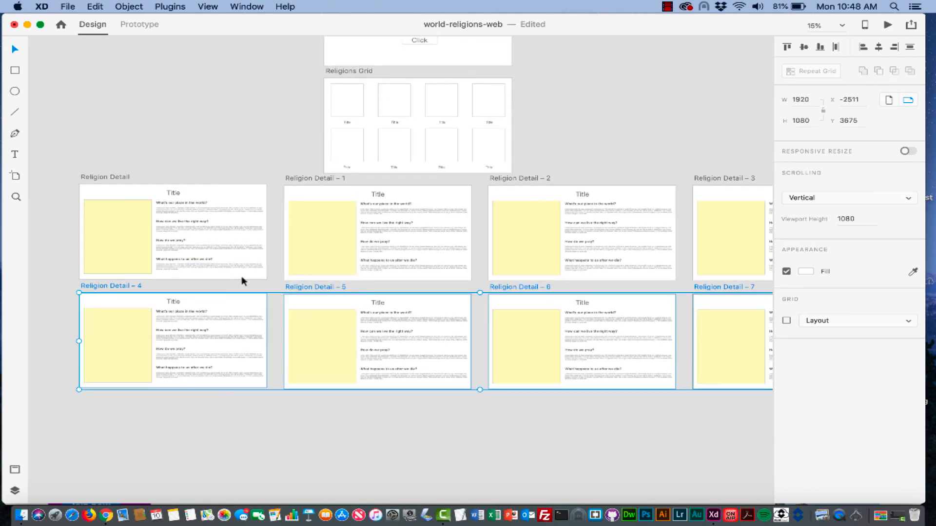
pyautogui.scroll(5, 242, 281)
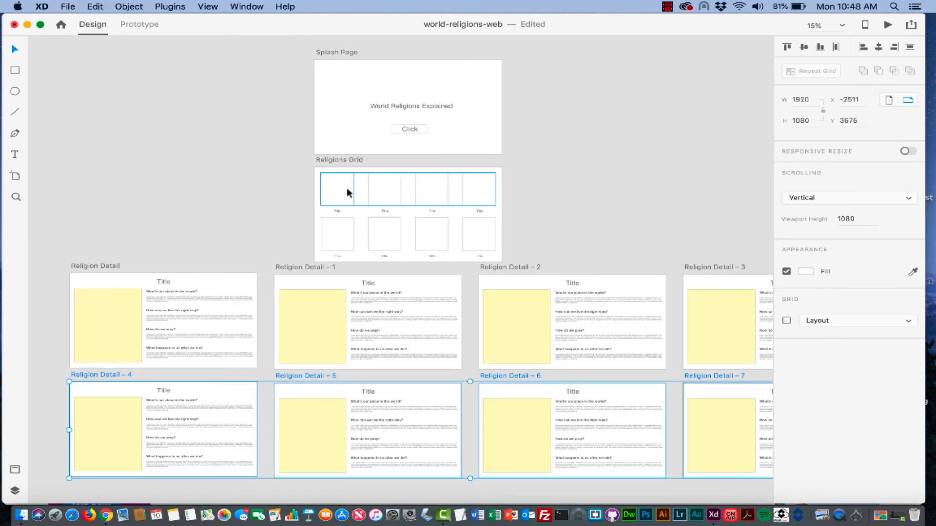
pyautogui.press('super+equal')
pyautogui.press('super+equal')
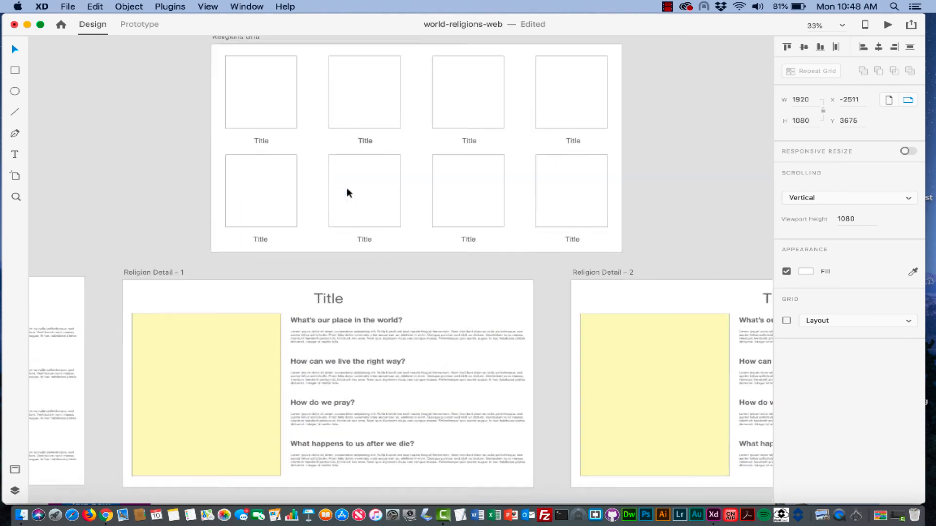
# - Zoom into the Religions Grid and select the first Title in the top row
pyautogui.scroll(2, 347, 191)
pyautogui.click(259, 74)
pyautogui.click(261, 74)
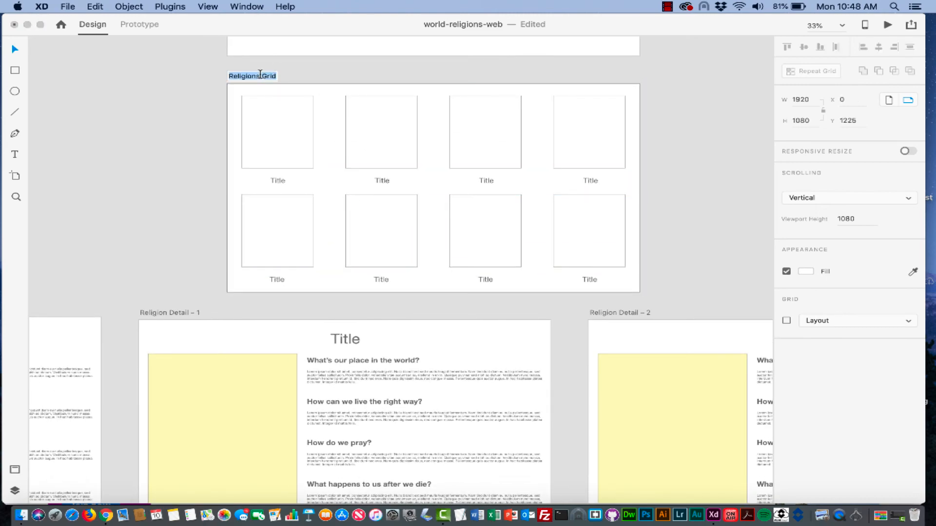
pyautogui.press('Return')
pyautogui.press('super+equal')
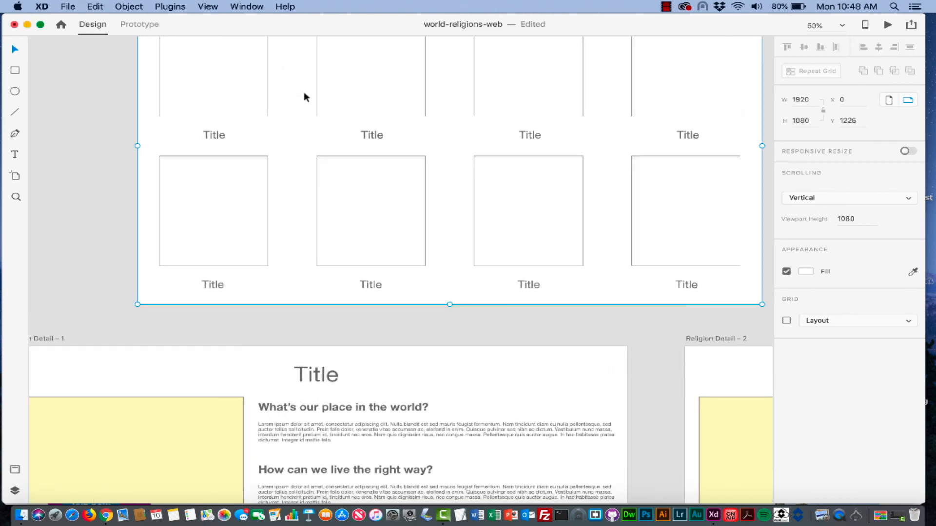
pyautogui.scroll(4, 305, 96)
pyautogui.click(210, 227)
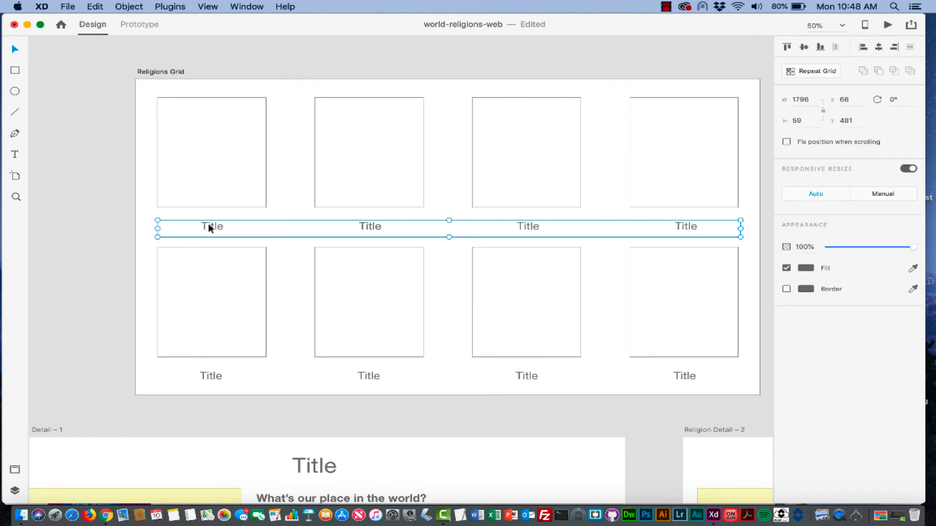
pyautogui.click(150, 211)
pyautogui.click(208, 224)
pyautogui.click(208, 226)
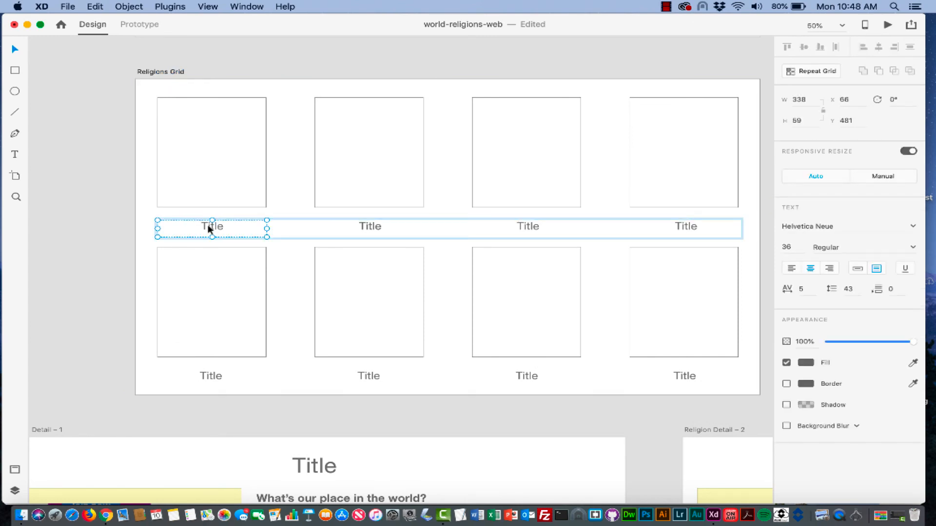
# - Draw a rectangle over the first Title cell and fit it to the cell
pyautogui.click(15, 72)
pyautogui.moveTo(158, 220); pyautogui.dragTo(229, 228)
pyautogui.press('super+z')
pyautogui.moveTo(146, 209); pyautogui.dragTo(263, 233)
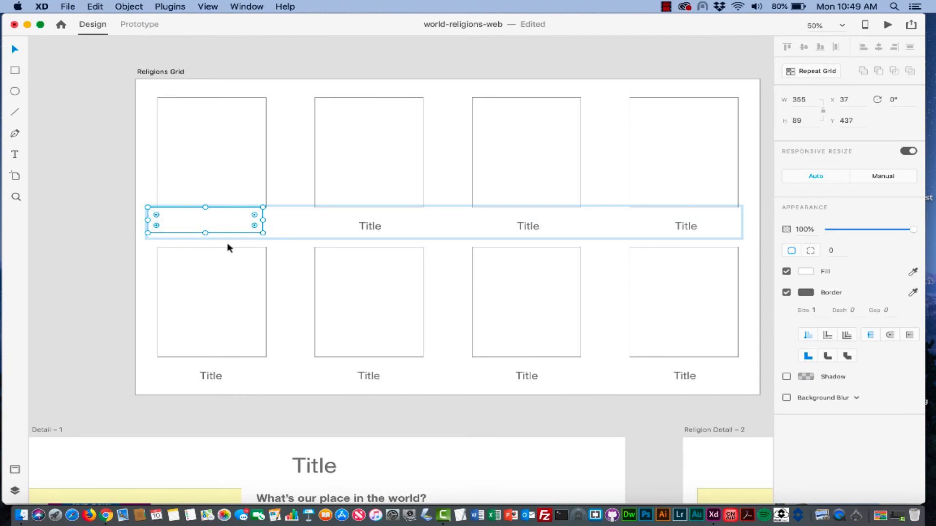
pyautogui.moveTo(230, 221); pyautogui.dragTo(232, 224)
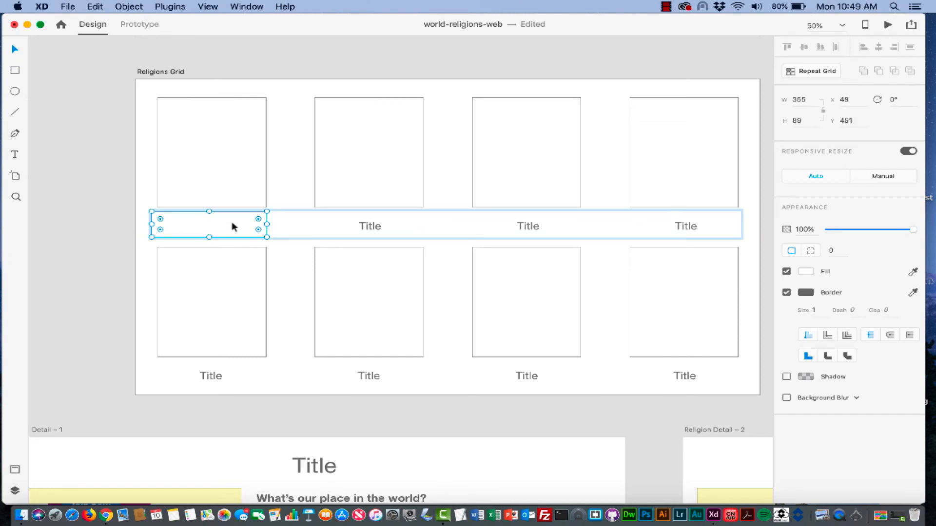
pyautogui.moveTo(152, 225); pyautogui.dragTo(158, 225)
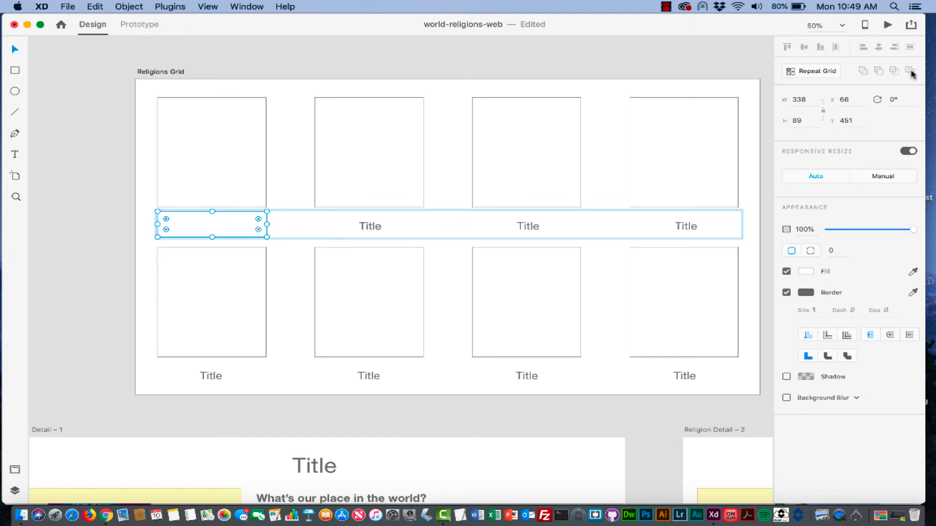
pyautogui.moveTo(229, 221); pyautogui.dragTo(292, 228)
# - Undo the moves and remove the rectangle over the first Title
pyautogui.click(215, 225)
pyautogui.press('super+z')
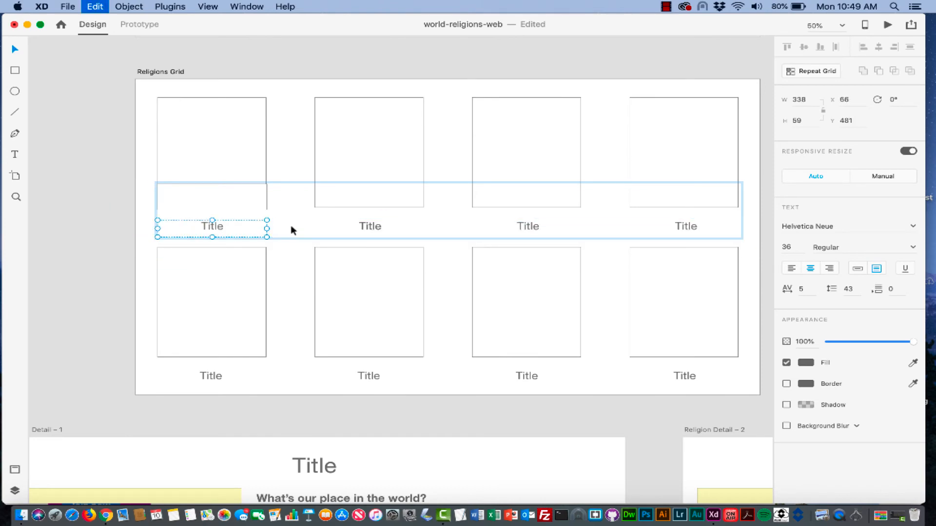
pyautogui.press('super+z')
pyautogui.press('super+z')
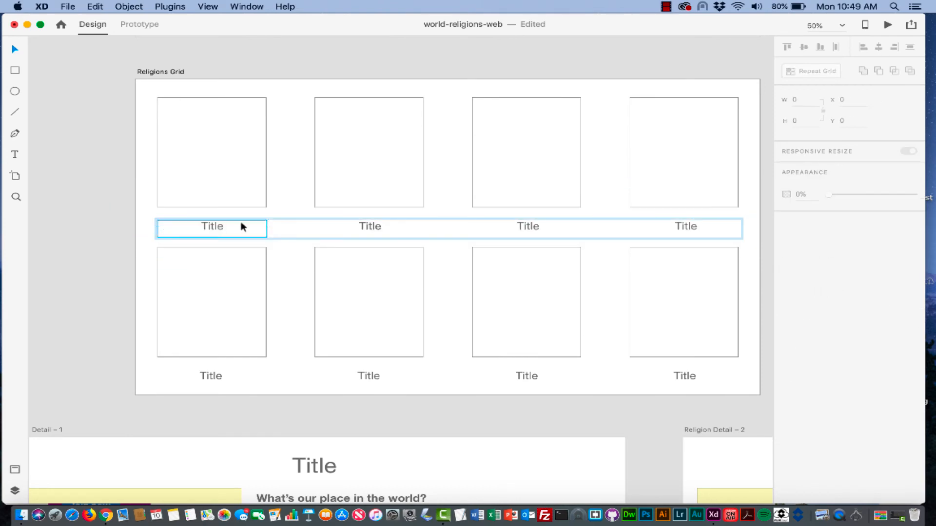
pyautogui.press('Escape')
# - Try Align Top on the Title row, then undo it to keep the row between the image rows
pyautogui.click(206, 231)
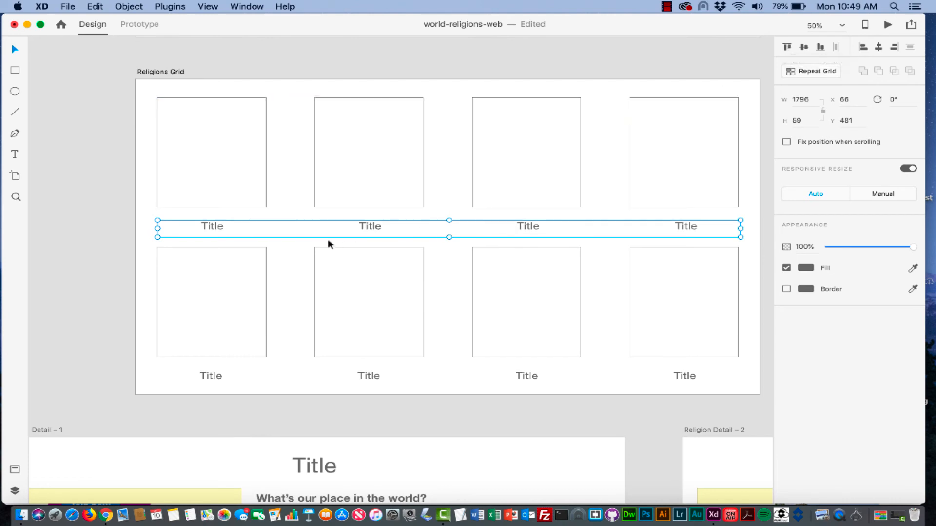
pyautogui.rightClick(280, 227)
pyautogui.click(213, 227)
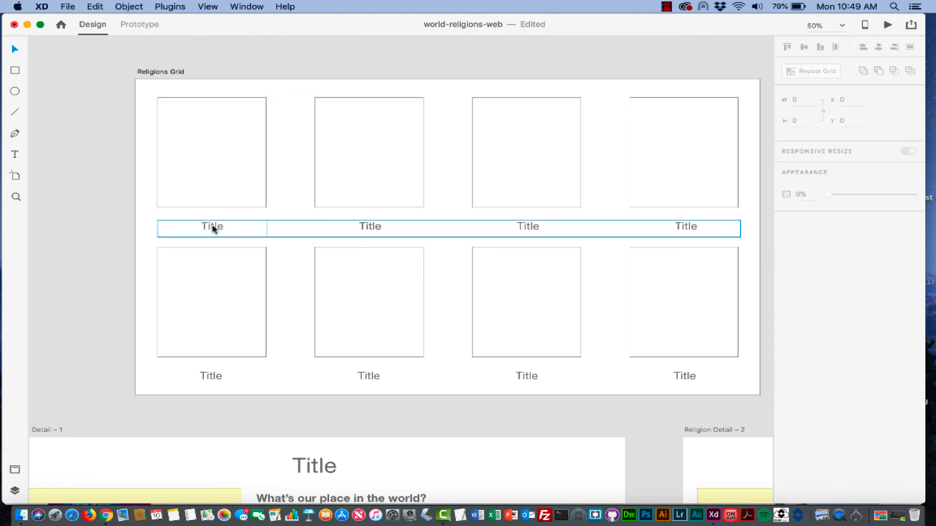
pyautogui.doubleClick(214, 227)
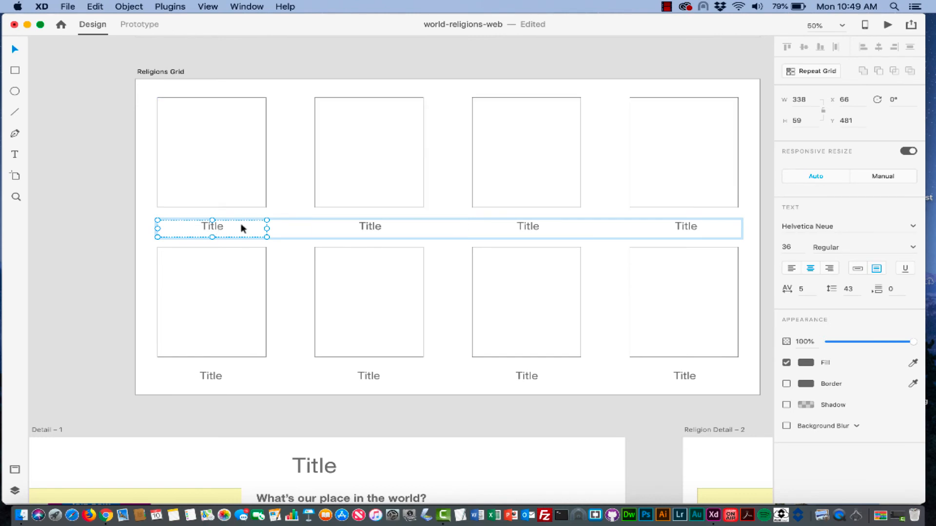
pyautogui.click(166, 218)
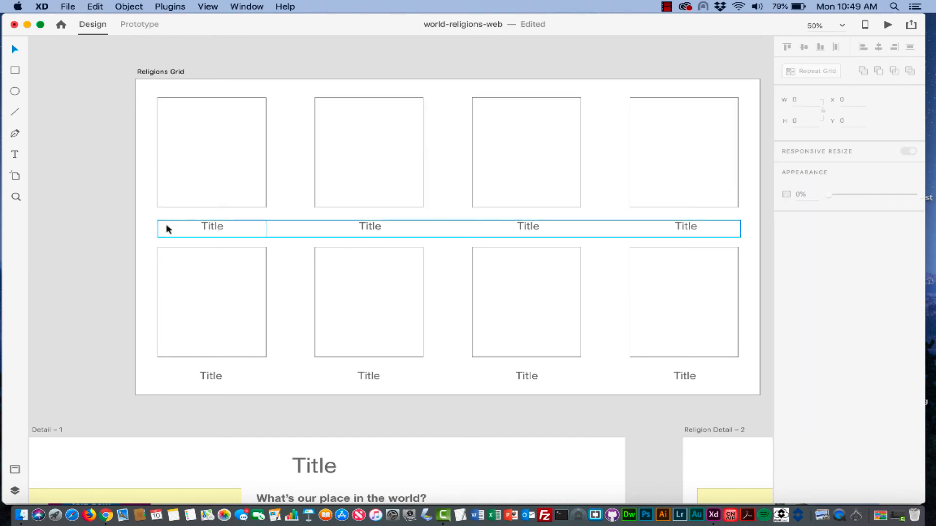
pyautogui.click(164, 229)
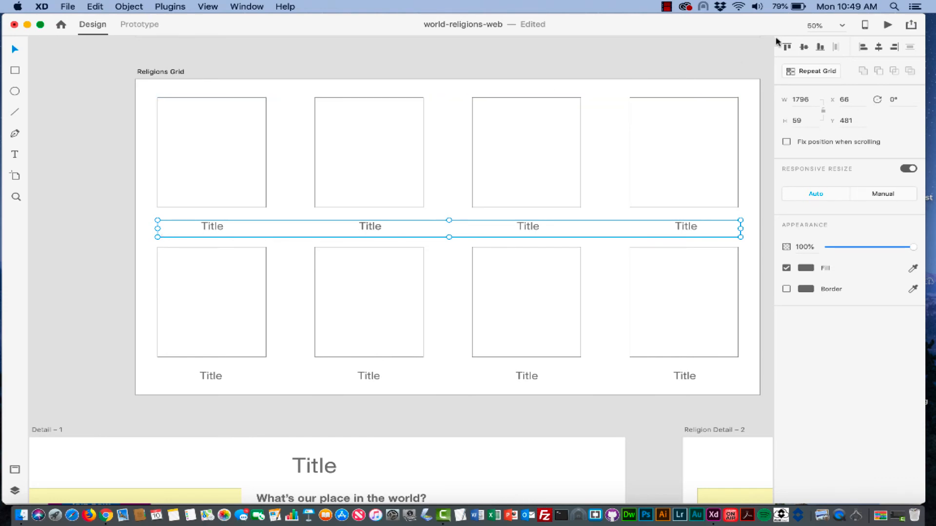
pyautogui.click(787, 47)
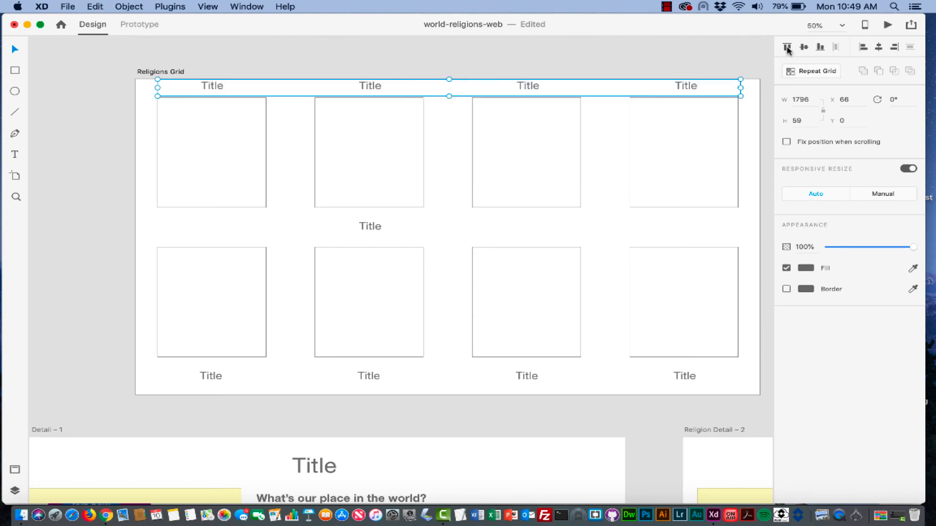
pyautogui.press('super+z')
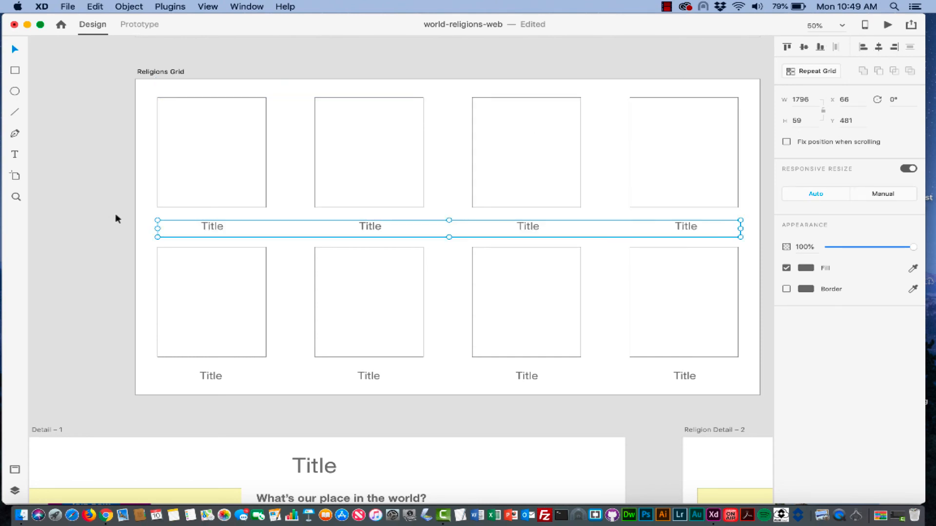
pyautogui.click(147, 213)
pyautogui.click(217, 229)
# - Bring the first Title label in the grid to the front
pyautogui.doubleClick(267, 224)
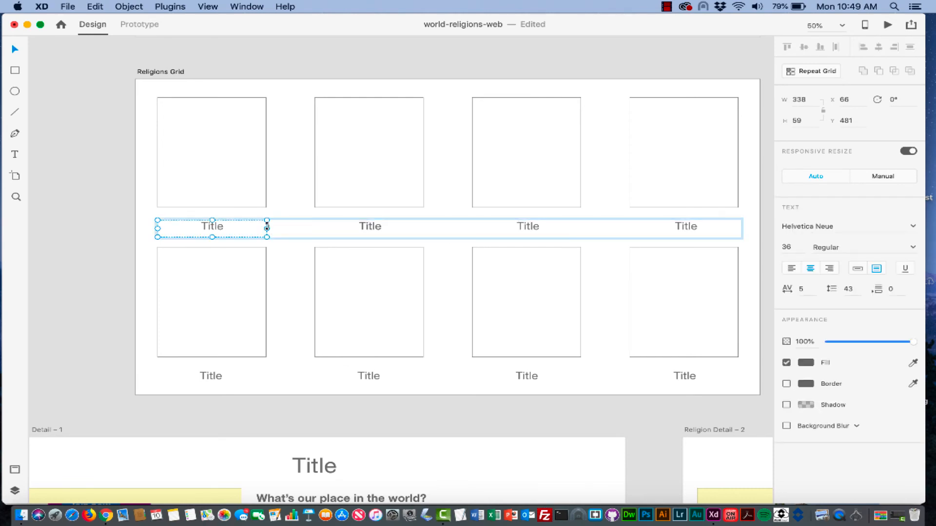
pyautogui.rightClick(238, 232)
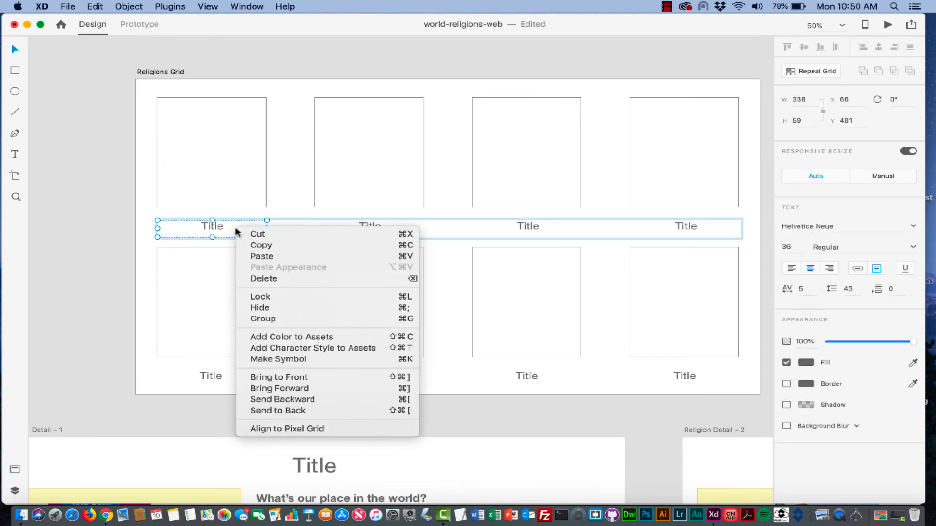
pyautogui.click(269, 378)
pyautogui.rightClick(250, 230)
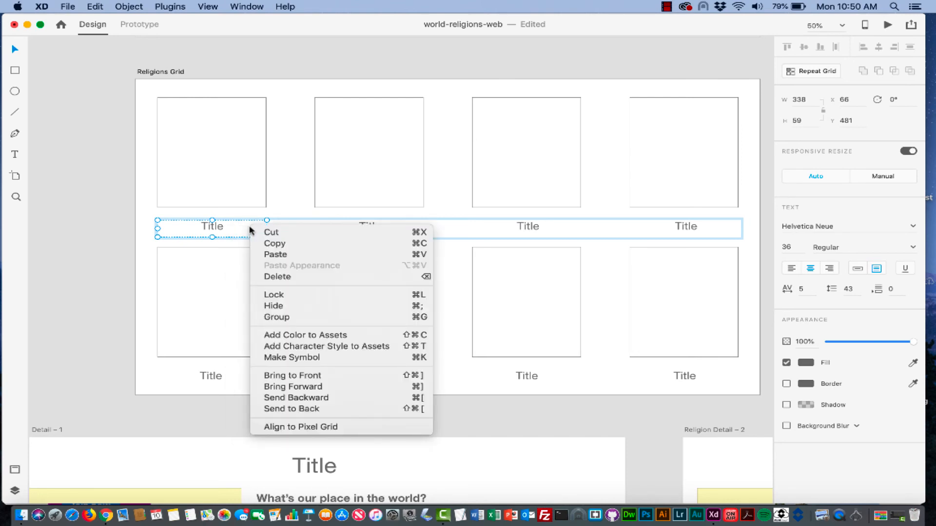
pyautogui.click(240, 230)
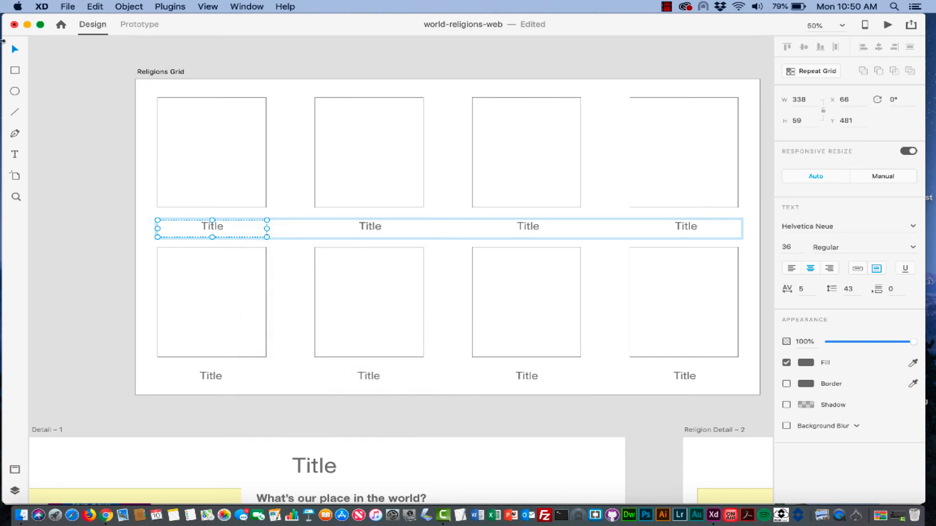
# - Draw a box over the first Title label and send it behind the text
pyautogui.click(12, 72)
pyautogui.moveTo(271, 243); pyautogui.dragTo(155, 220)
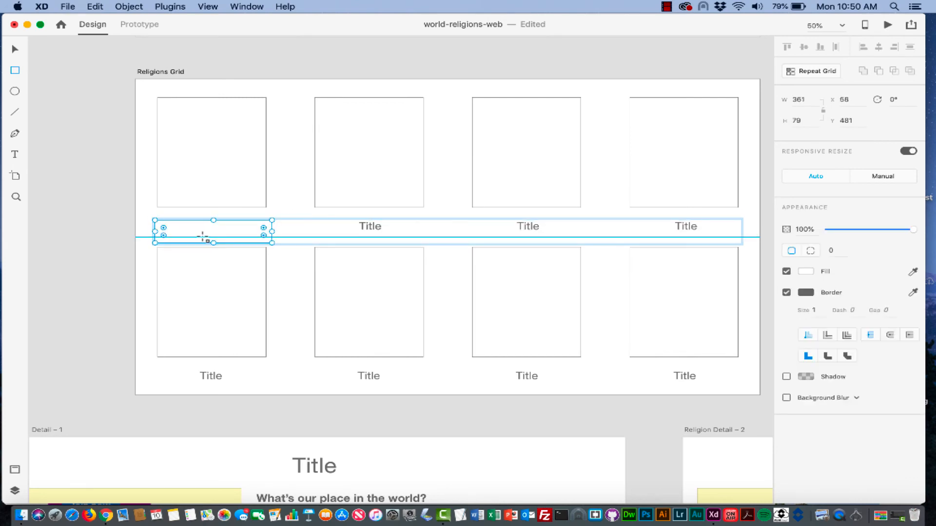
pyautogui.rightClick(201, 234)
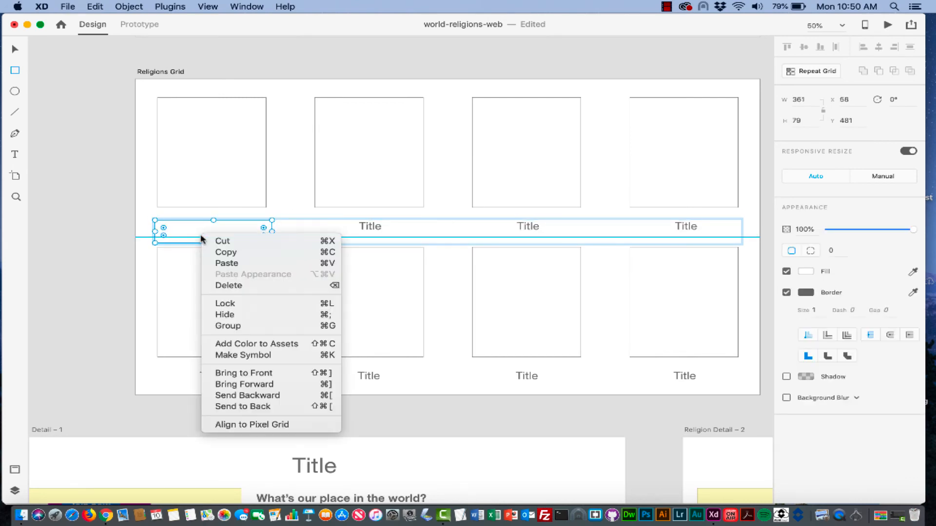
pyautogui.click(239, 396)
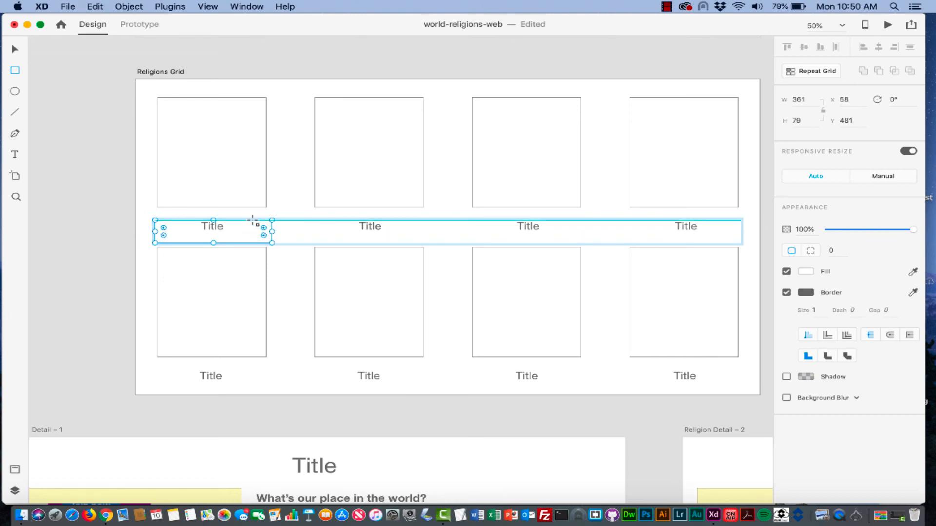
# - Delete all four Title labels in the middle row
pyautogui.click(364, 227)
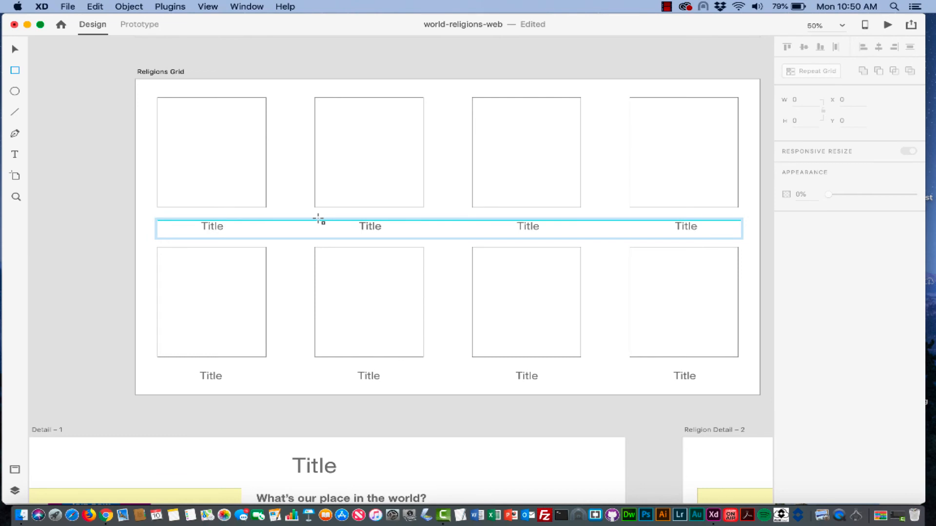
pyautogui.click(14, 49)
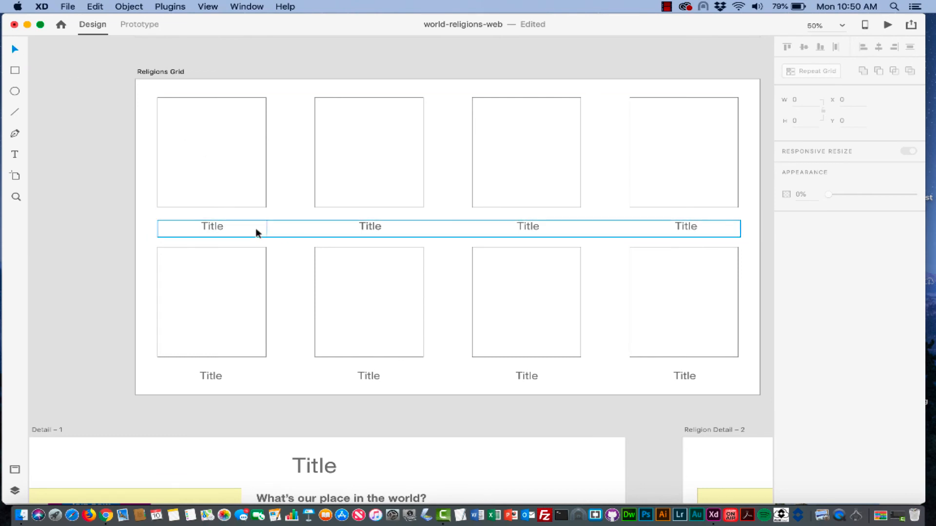
pyautogui.click(236, 226)
pyautogui.press('BackSpace')
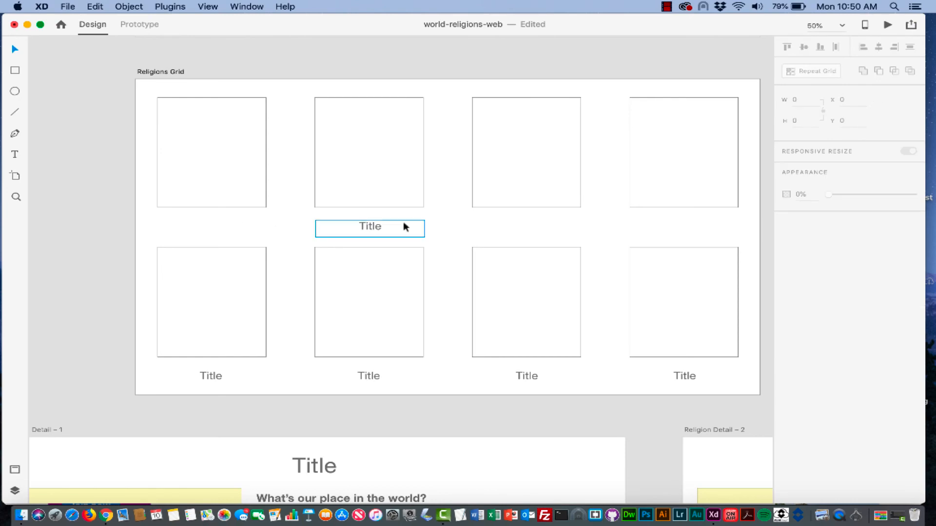
pyautogui.click(374, 227)
pyautogui.press('BackSpace')
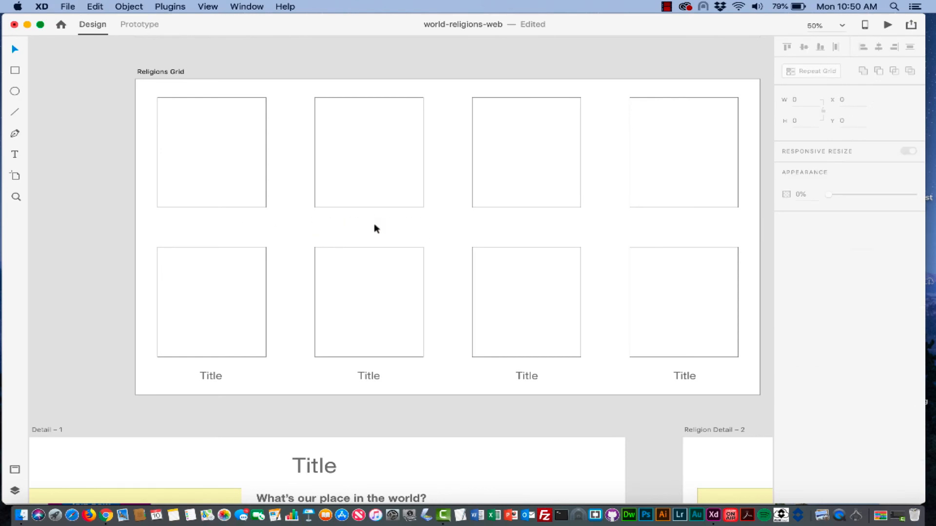
# - Draw a box below the first image with all corners rounded to 25 and start a text label in it
pyautogui.click(15, 71)
pyautogui.moveTo(157, 217); pyautogui.dragTo(268, 238)
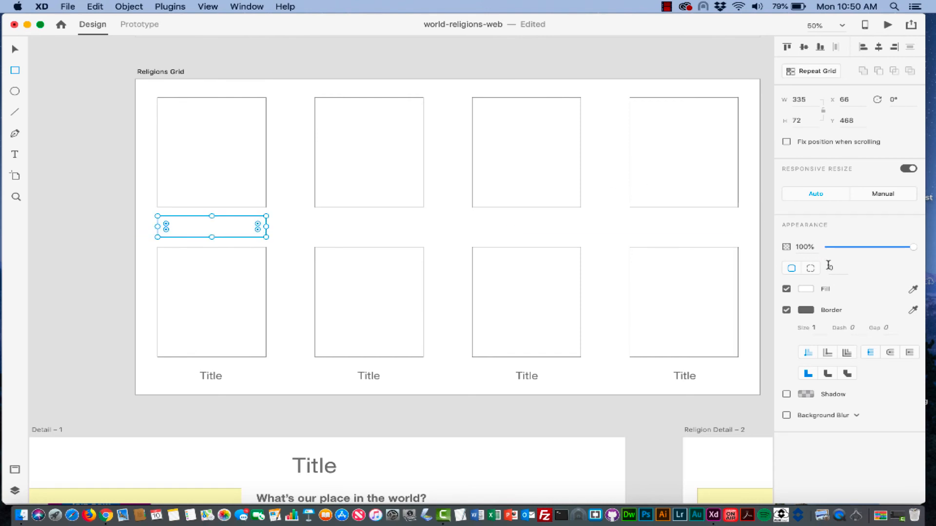
pyautogui.click(811, 269)
pyautogui.press('Tab')
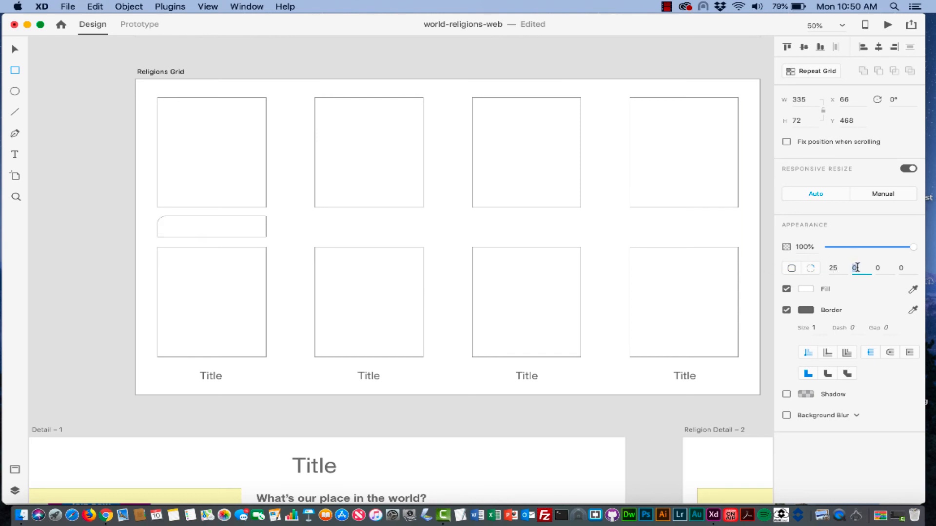
pyautogui.click(876, 268)
pyautogui.write('25')
pyautogui.press('Tab')
pyautogui.write('25')
pyautogui.press('Return')
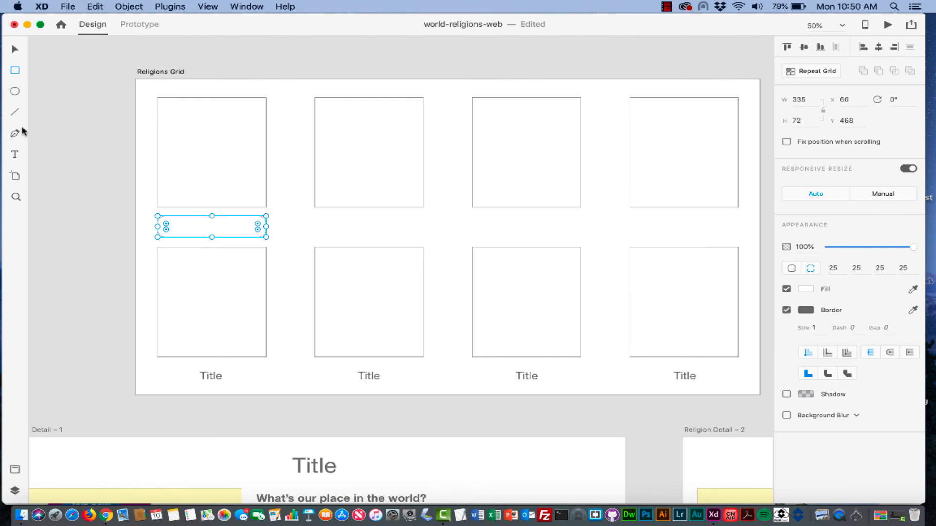
pyautogui.click(15, 156)
pyautogui.click(196, 226)
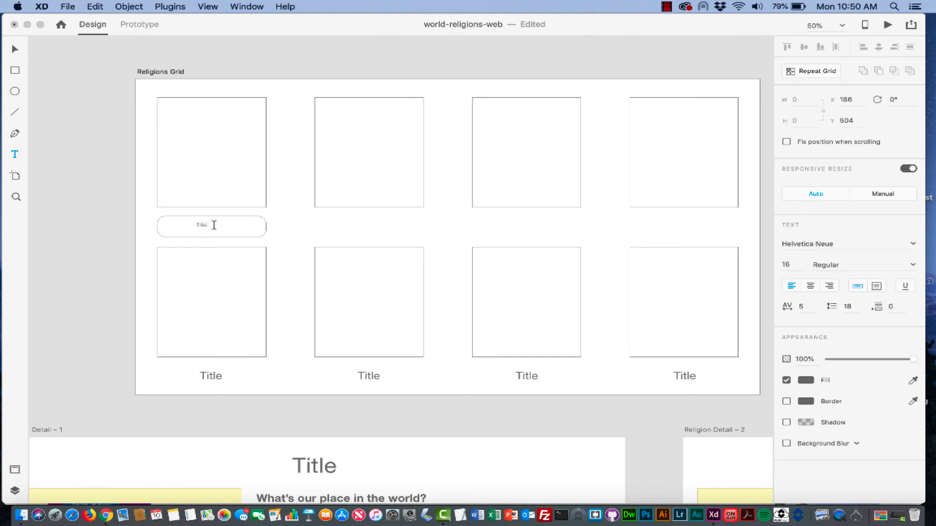
# - Set the label's font size to 36 and centre it in the rounded box
pyautogui.click(154, 227)
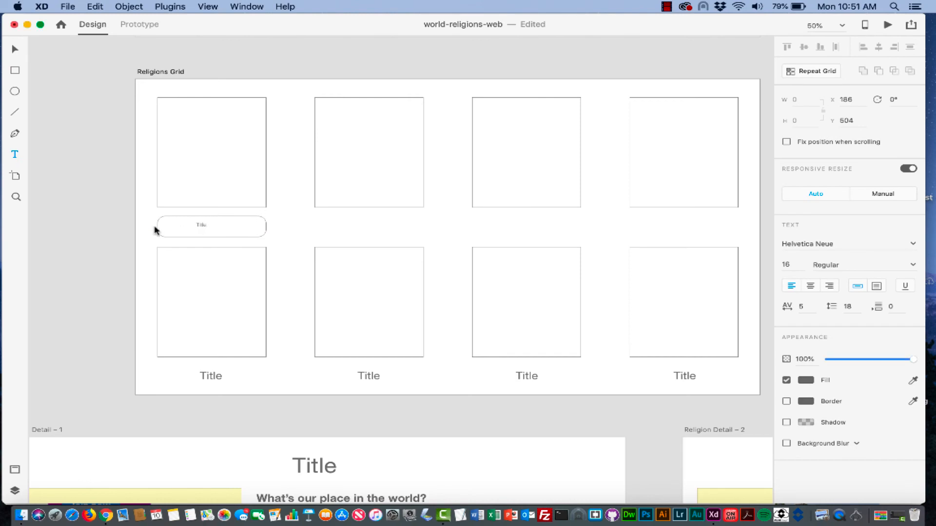
pyautogui.click(792, 264)
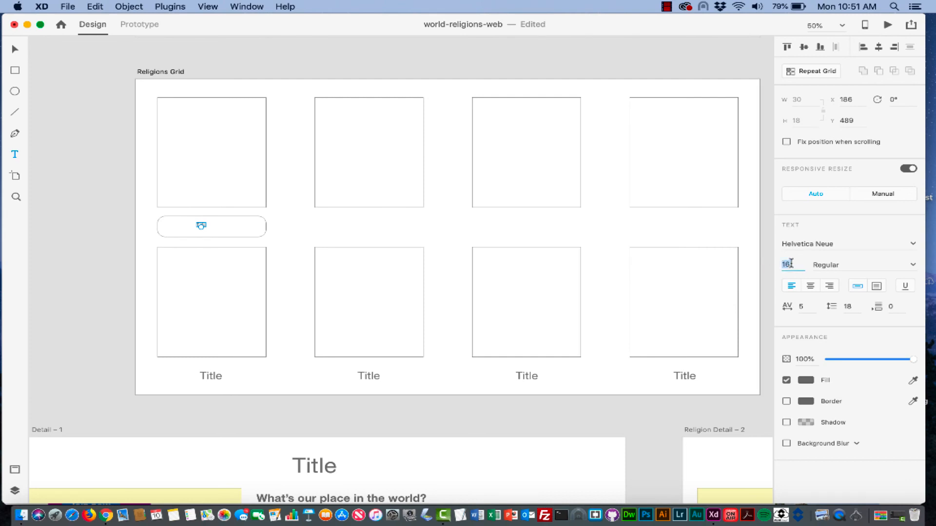
pyautogui.write('24')
pyautogui.press('Return')
pyautogui.click(797, 265)
pyautogui.write('36')
pyautogui.press('Return')
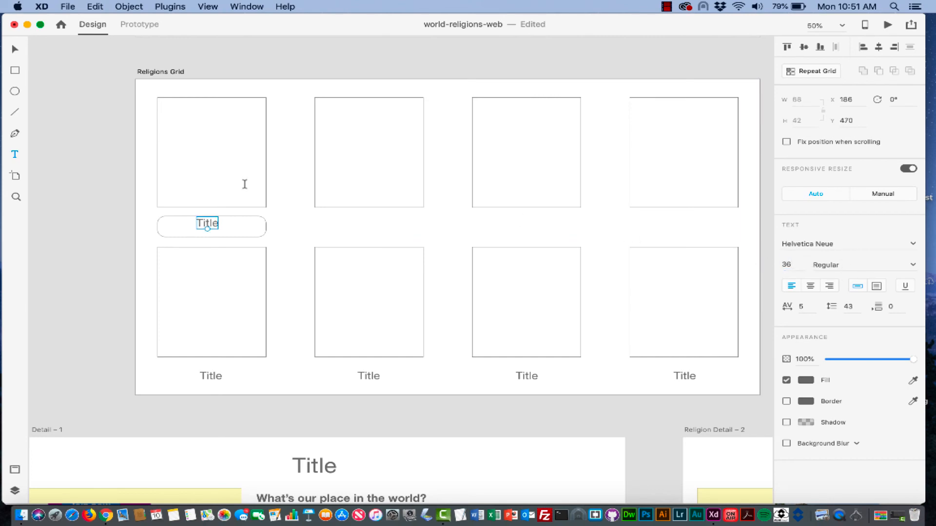
pyautogui.press('v')
pyautogui.moveTo(215, 224); pyautogui.dragTo(217, 228)
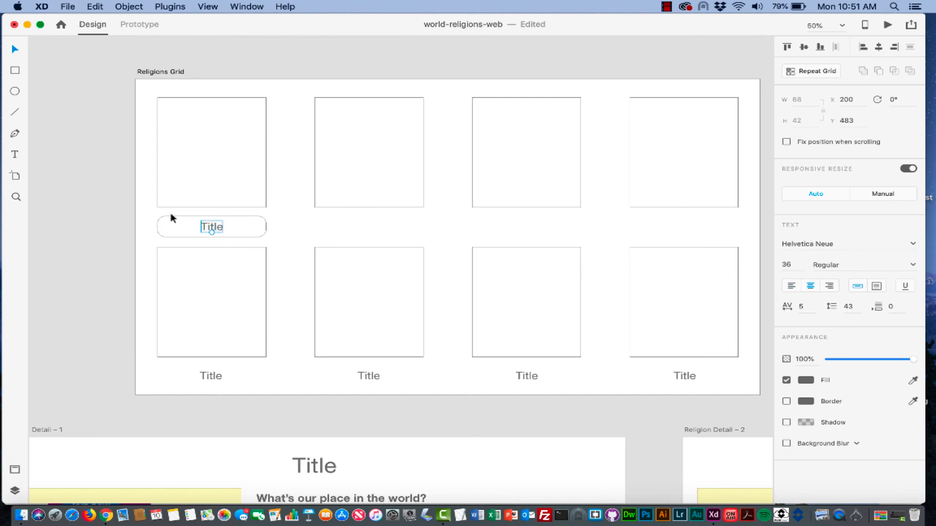
# - Edit the label to 'Christianity', then change it back to 'Title'
pyautogui.click(15, 154)
pyautogui.doubleClick(212, 228)
pyautogui.click(218, 228)
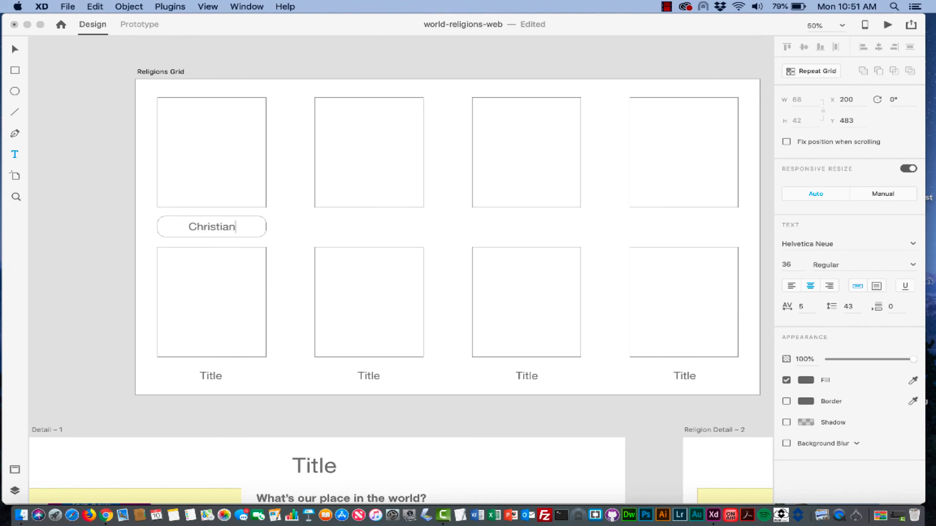
pyautogui.write('ity')
pyautogui.moveTo(238, 227); pyautogui.dragTo(174, 226)
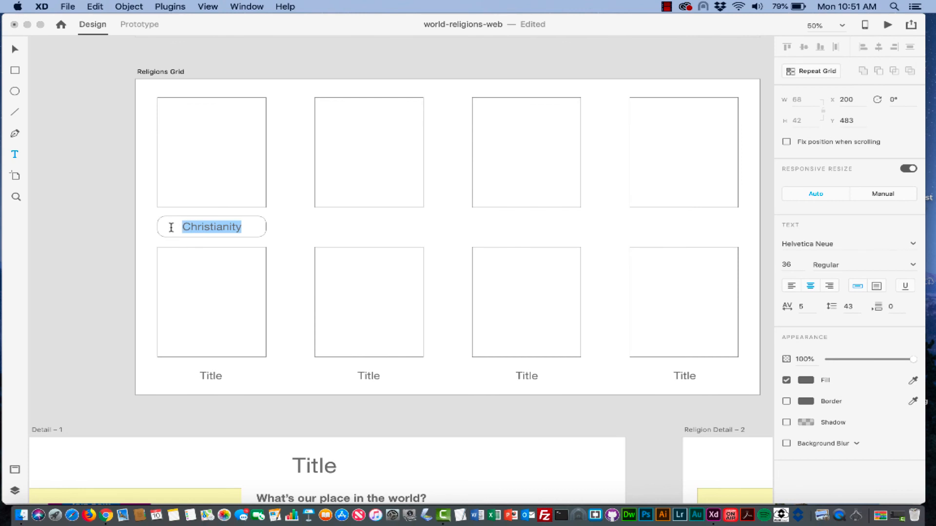
pyautogui.write('Title')
pyautogui.press('BackSpace')
pyautogui.press('BackSpace')
pyautogui.press('BackSpace')
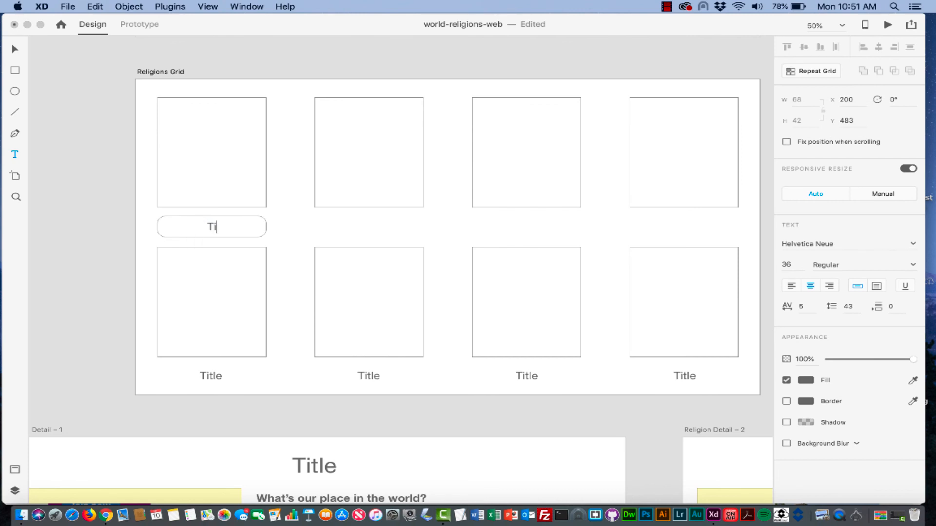
pyautogui.write('tle')
# - Select the rounded box together with its Title label
pyautogui.click(281, 225)
pyautogui.click(263, 226)
pyautogui.click(210, 226)
pyautogui.click(14, 50)
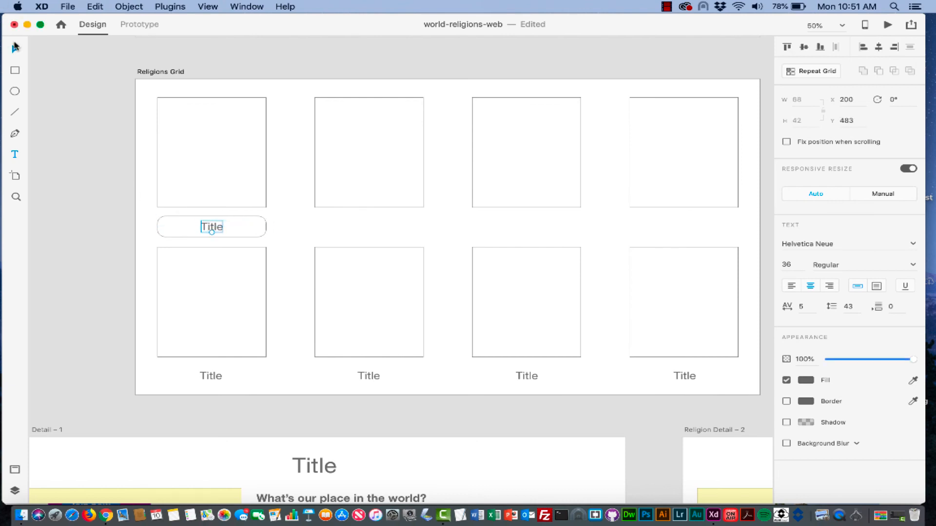
pyautogui.click(256, 221)
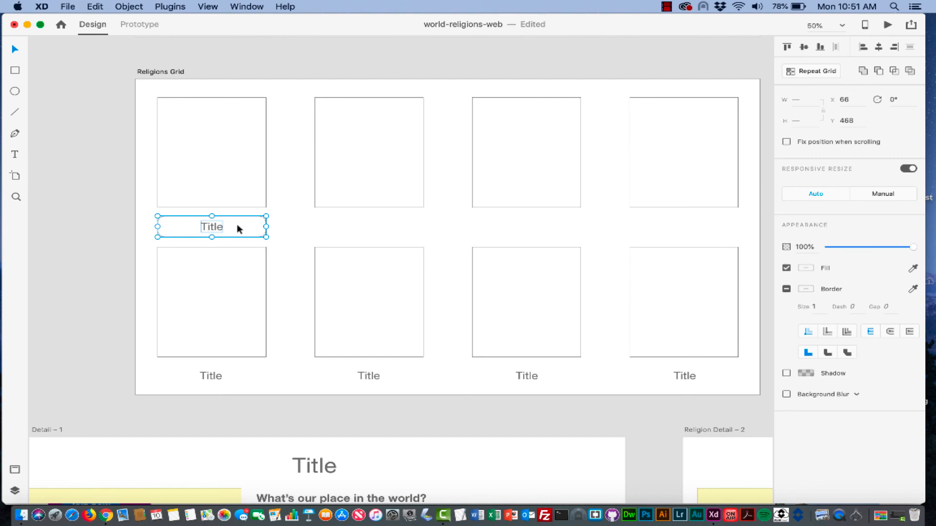
# - Group the rounded box with its label and delete the plain bottom-row Title texts
pyautogui.rightClick(239, 229)
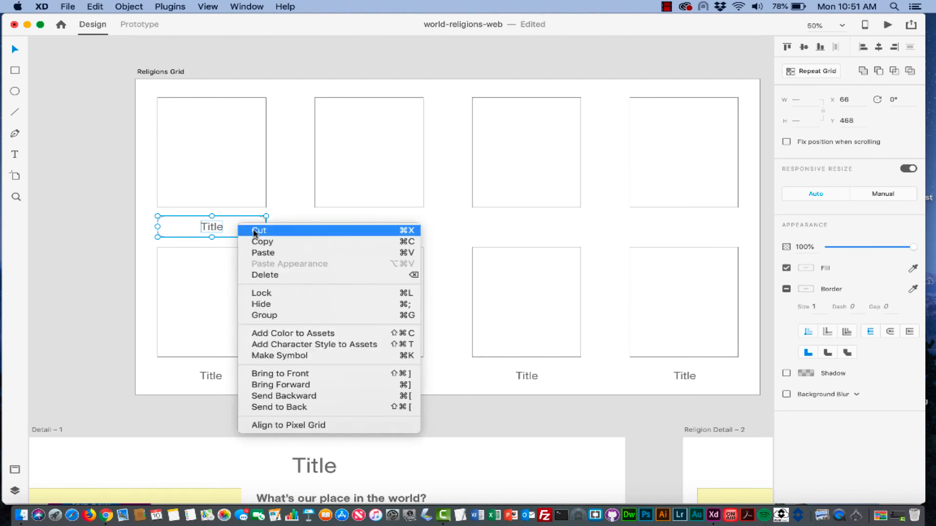
pyautogui.click(268, 315)
pyautogui.click(211, 378)
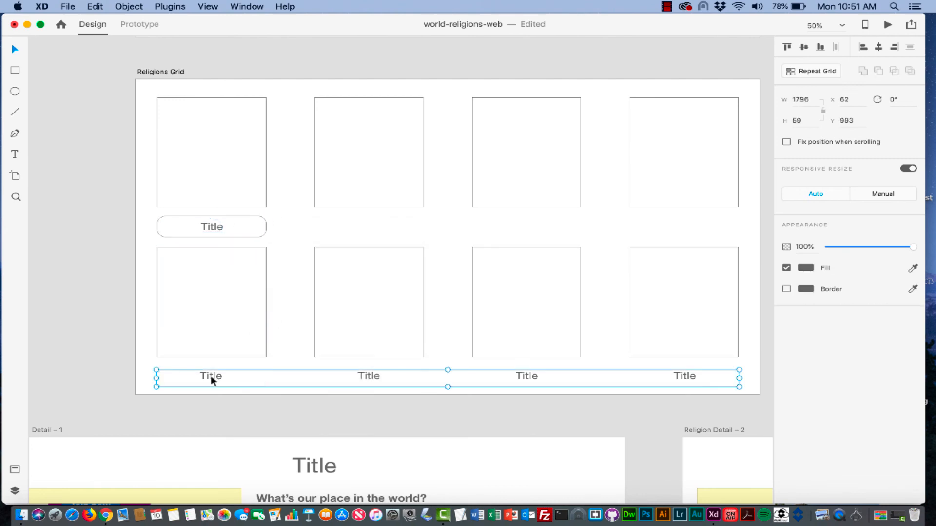
pyautogui.press('Delete')
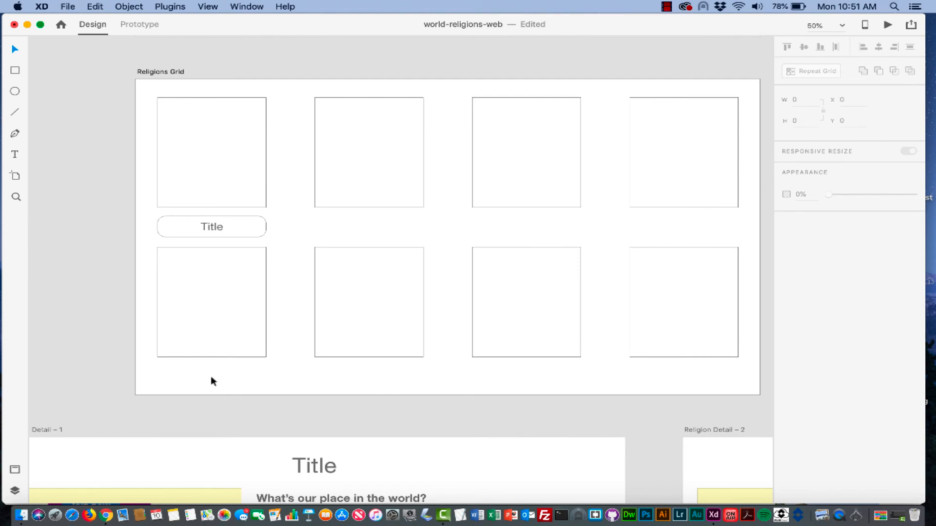
# - Copy the outlined Title button down beneath the bottom-row cards
pyautogui.click(237, 228)
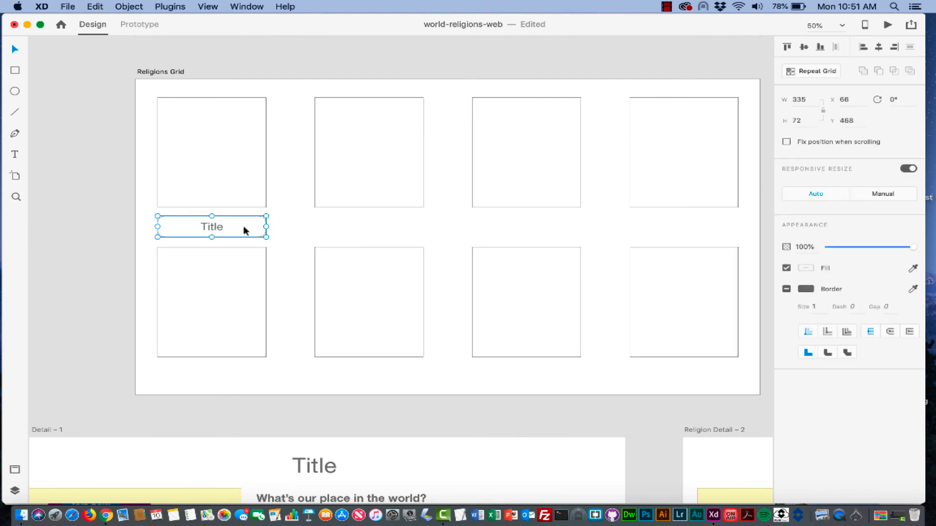
pyautogui.press('alt')
pyautogui.moveTo(237, 231); pyautogui.dragTo(234, 388)
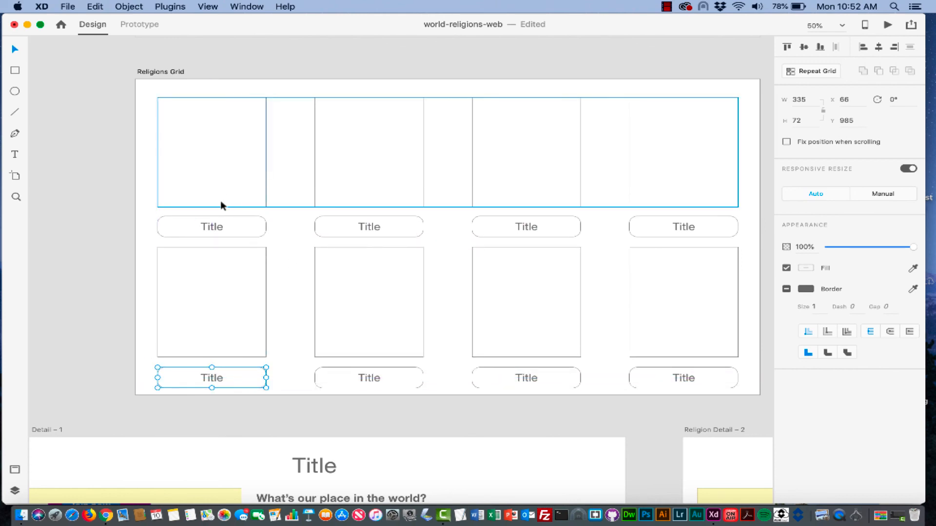
# - Fill the top row of cards with yellow
pyautogui.click(233, 159)
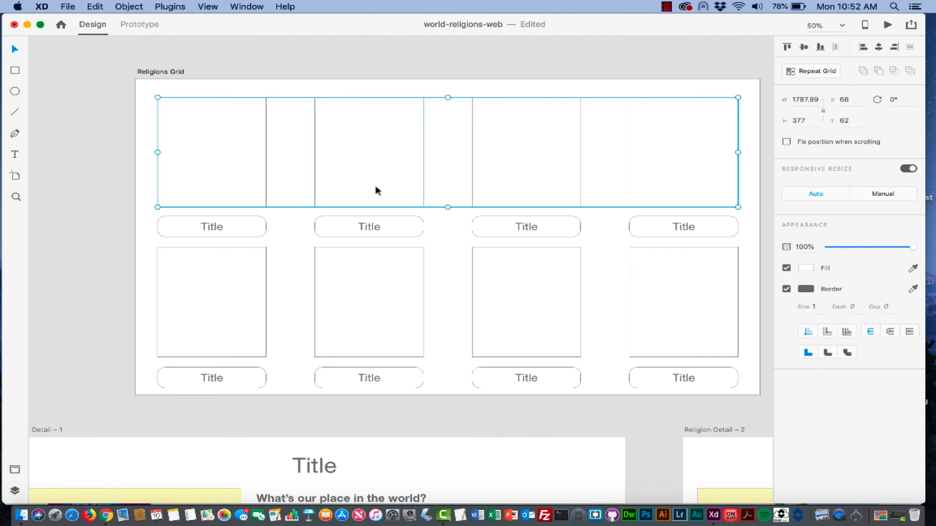
pyautogui.click(803, 269)
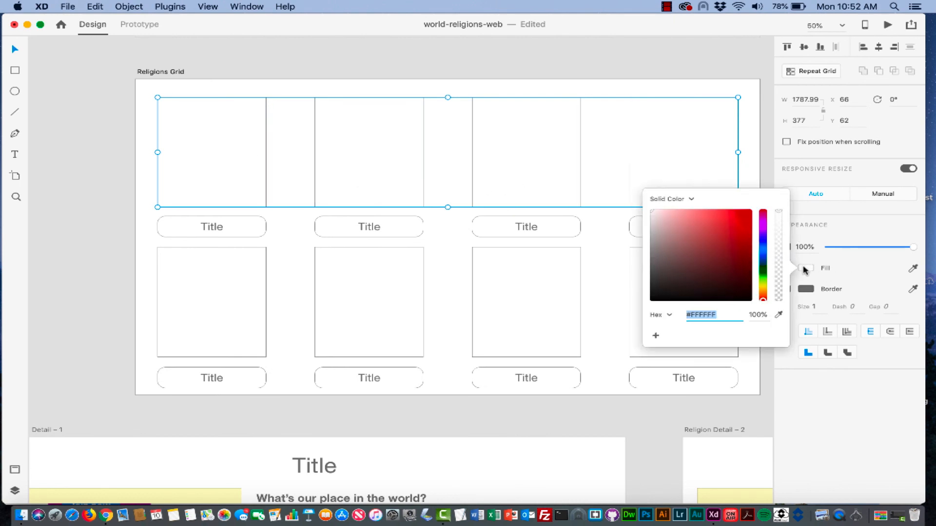
pyautogui.click(764, 286)
pyautogui.moveTo(743, 253); pyautogui.dragTo(779, 277)
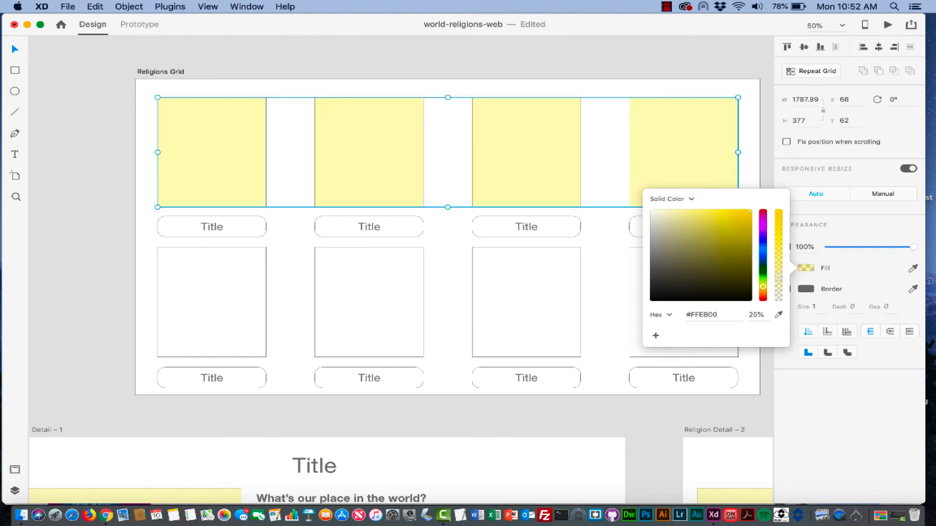
# - Fill the second card row with #FFF600 yellow at 25% opacity
pyautogui.click(236, 313)
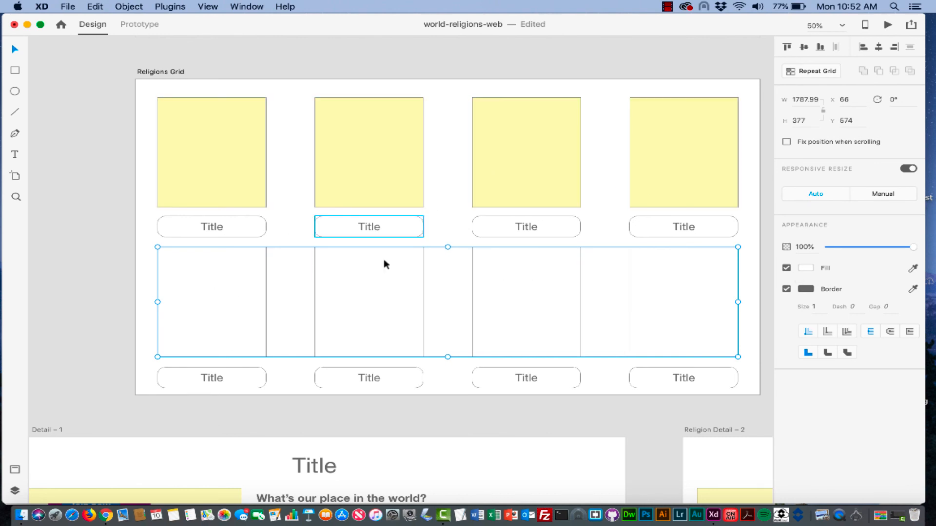
pyautogui.click(805, 269)
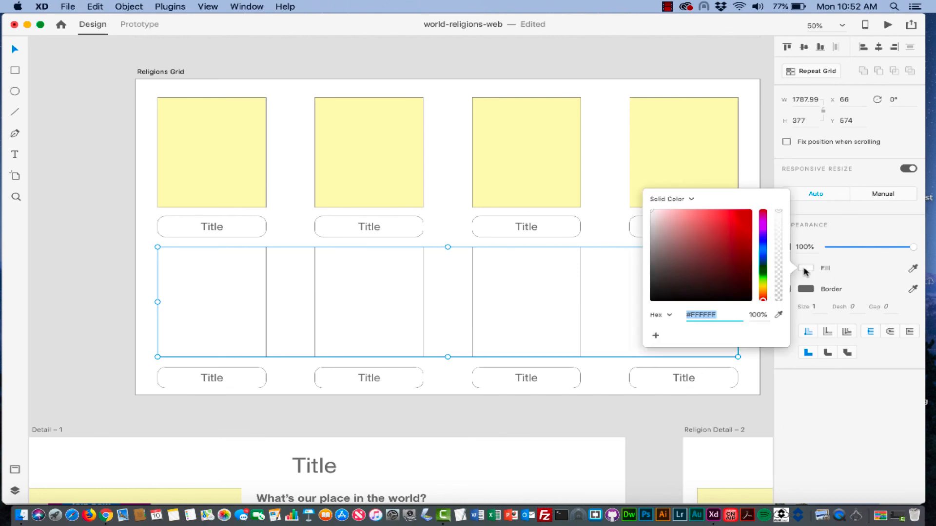
pyautogui.click(763, 287)
pyautogui.click(746, 211)
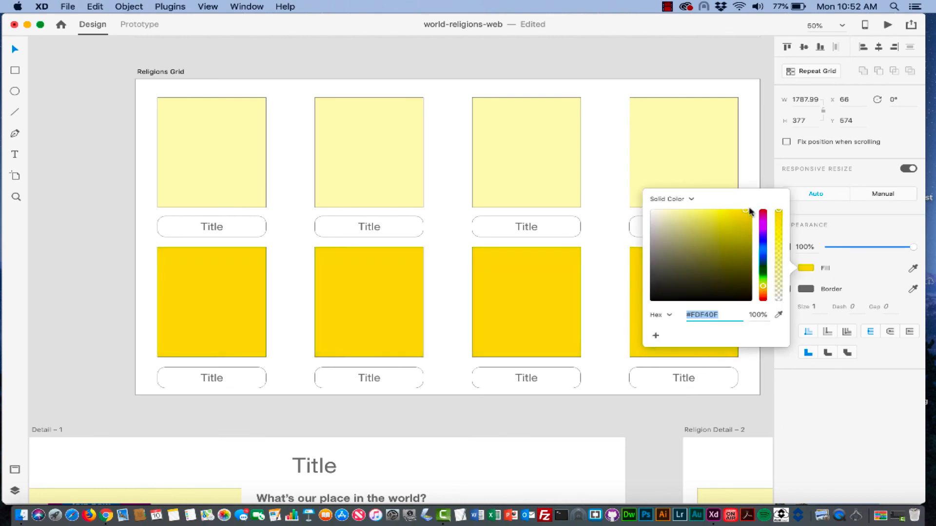
pyautogui.click(751, 212)
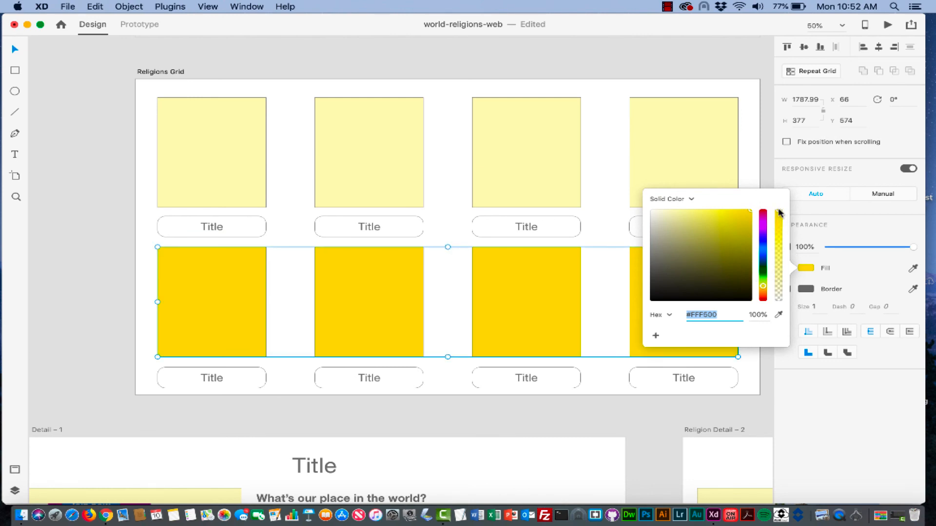
pyautogui.moveTo(779, 213); pyautogui.dragTo(779, 280)
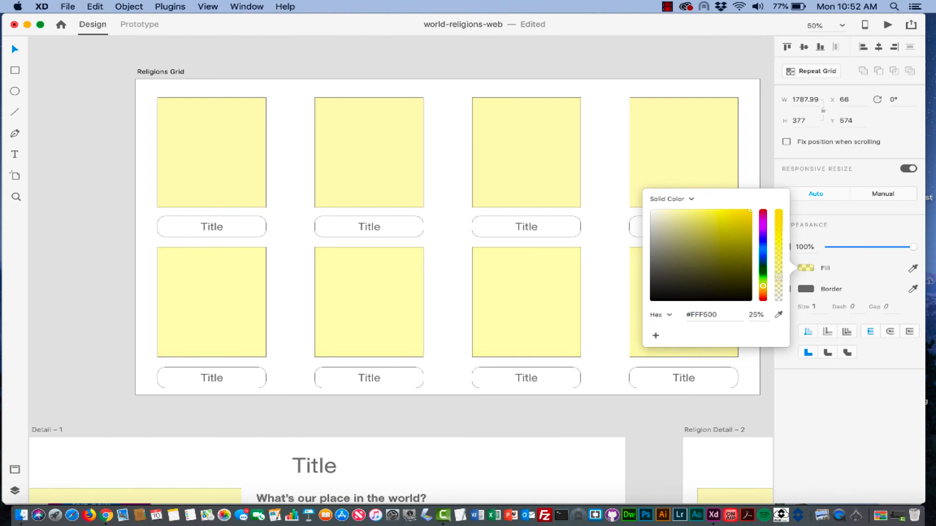
pyautogui.click(593, 380)
pyautogui.click(234, 229)
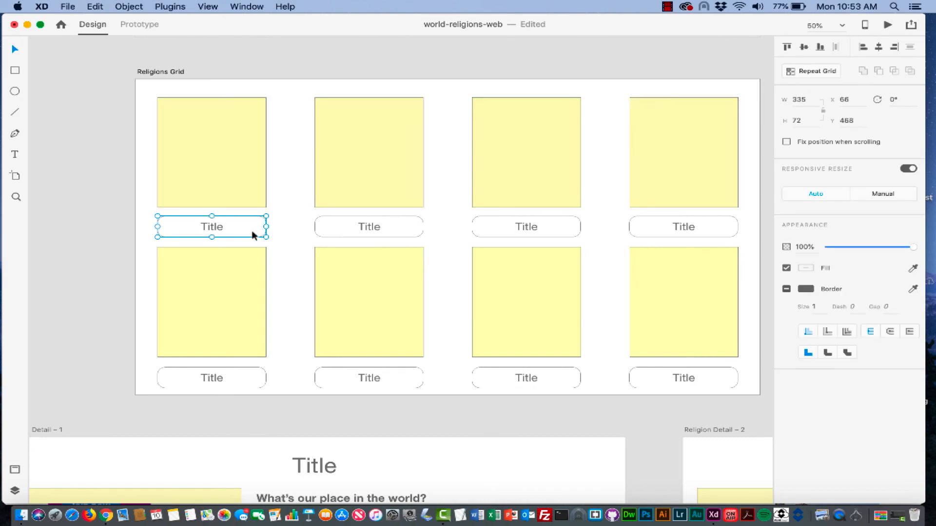
# - Save the file and zoom out to show the Splash Page, Religions Grid and all detail artboards
pyautogui.press('super+s')
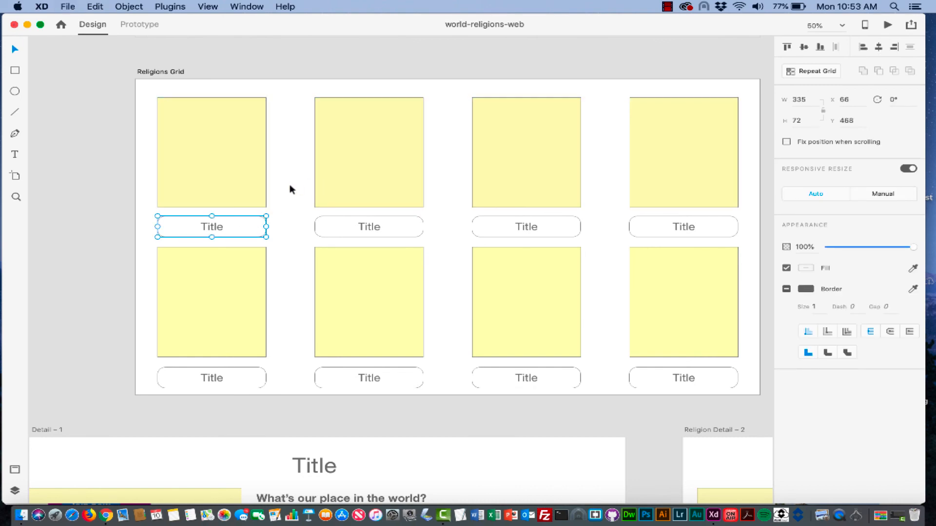
pyautogui.scroll(5, 291, 188)
pyautogui.press('super+minus')
pyautogui.press('super+minus')
pyautogui.press('super+minus')
pyautogui.press('super+minus')
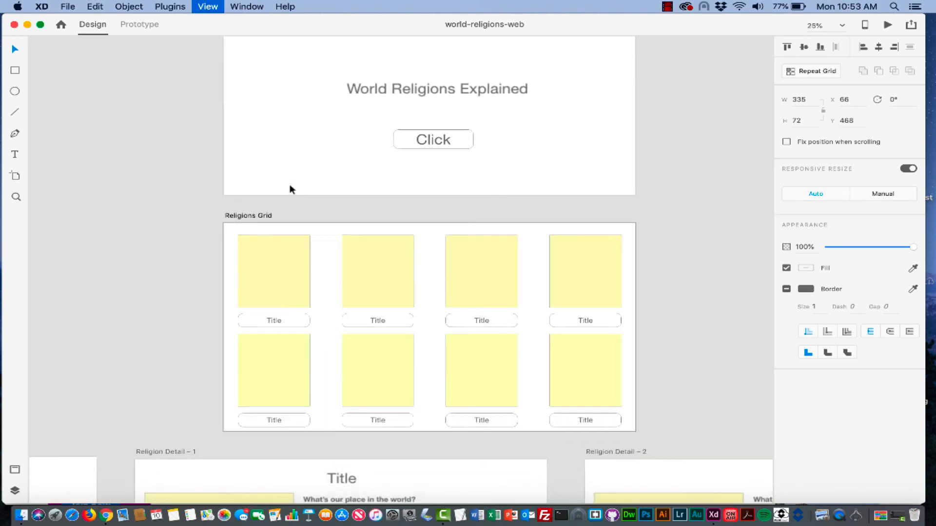
pyautogui.scroll(-4, 290, 185)
pyautogui.hscroll(2, 290, 186)
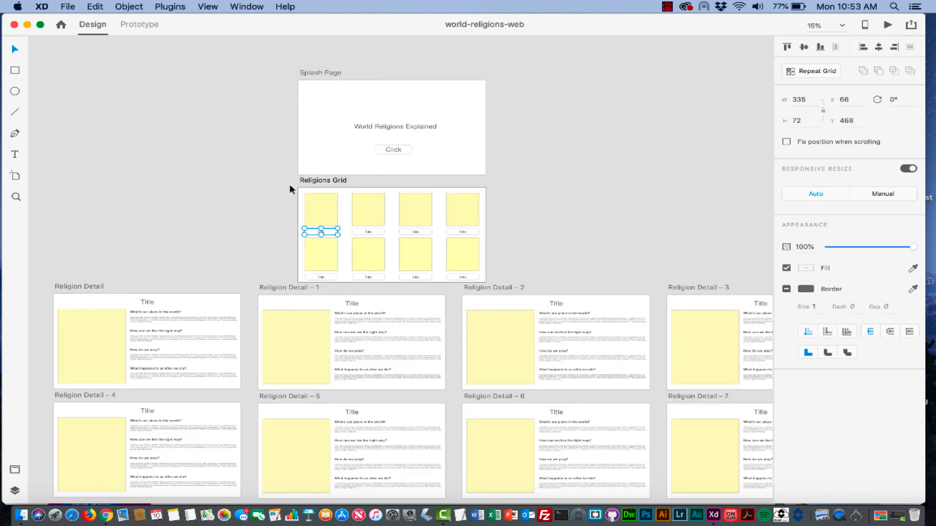
pyautogui.scroll(2, 289, 185)
# - Group the Splash Page's Click text and its outline into one 374 × 100 px button
pyautogui.scroll(-3, 393, 179)
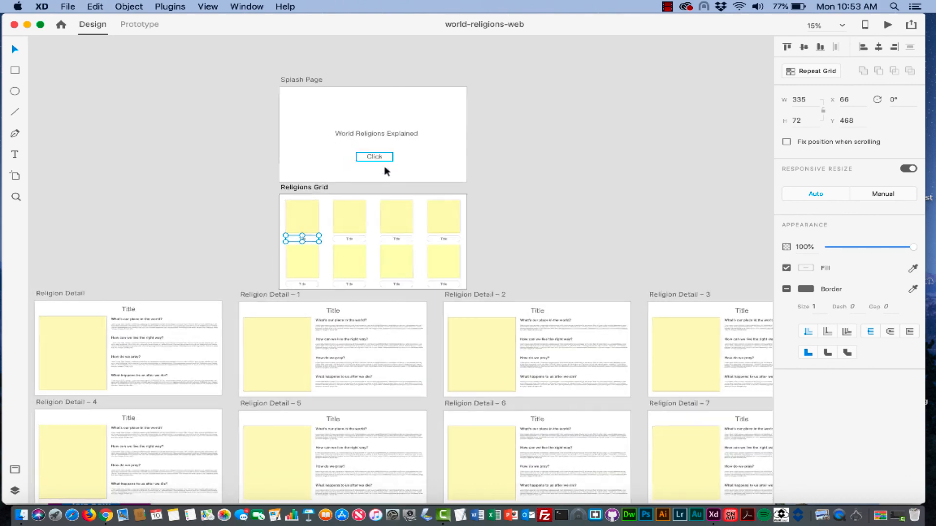
pyautogui.scroll(2, 387, 173)
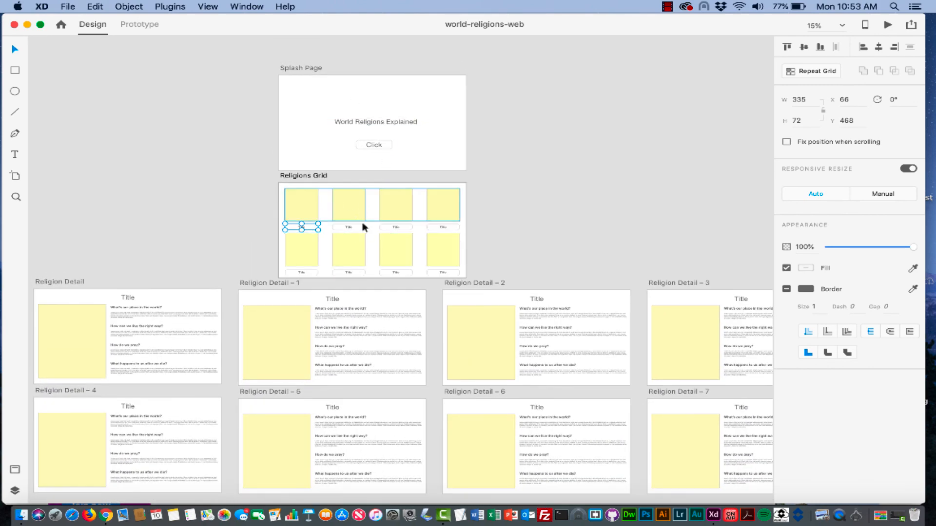
pyautogui.scroll(-3, 382, 217)
pyautogui.hscroll(-1, 383, 218)
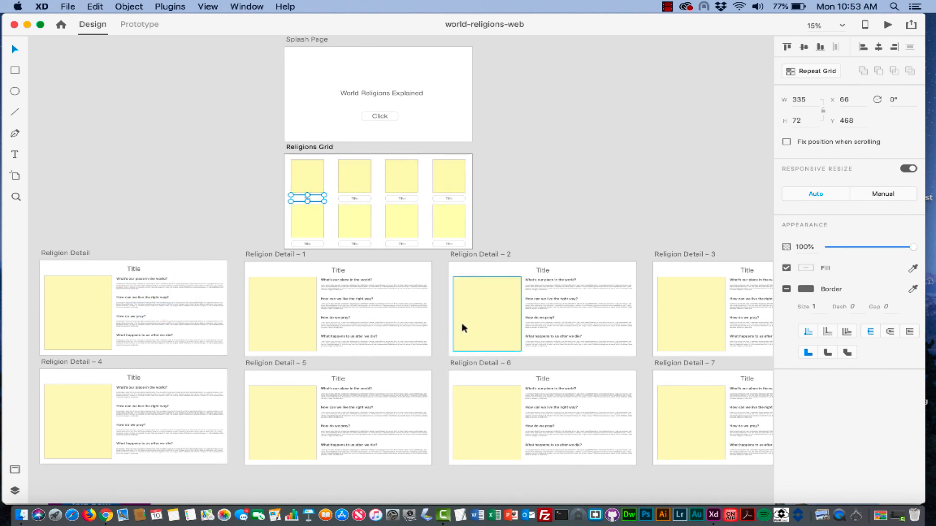
pyautogui.click(408, 108)
pyautogui.click(377, 116)
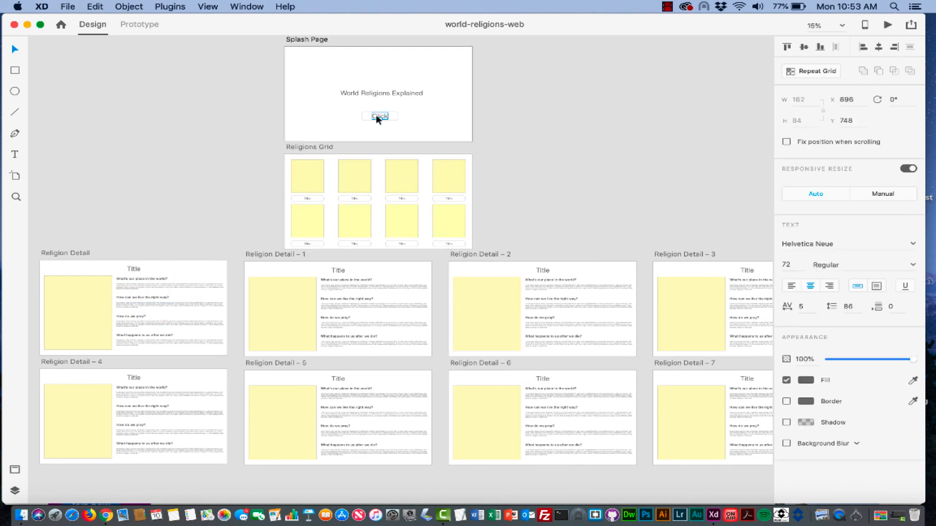
pyautogui.press('super+equal')
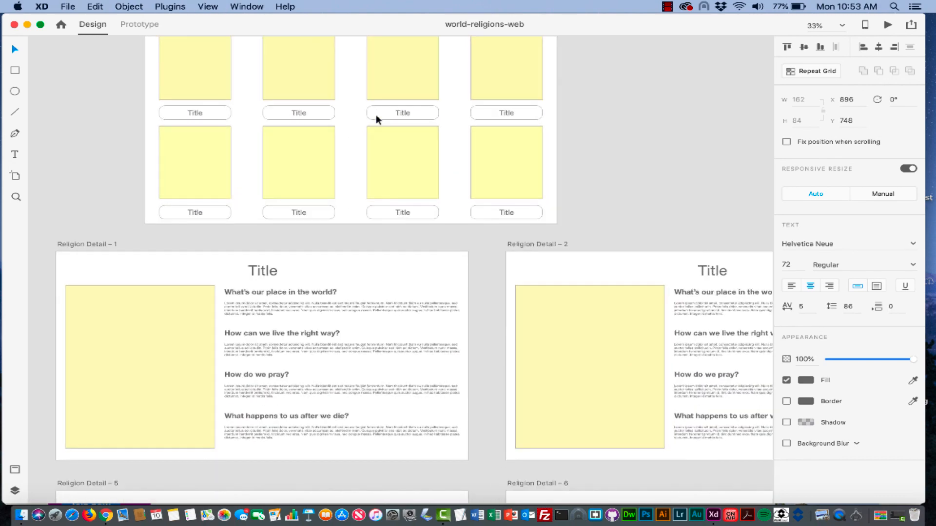
pyautogui.press('super+equal')
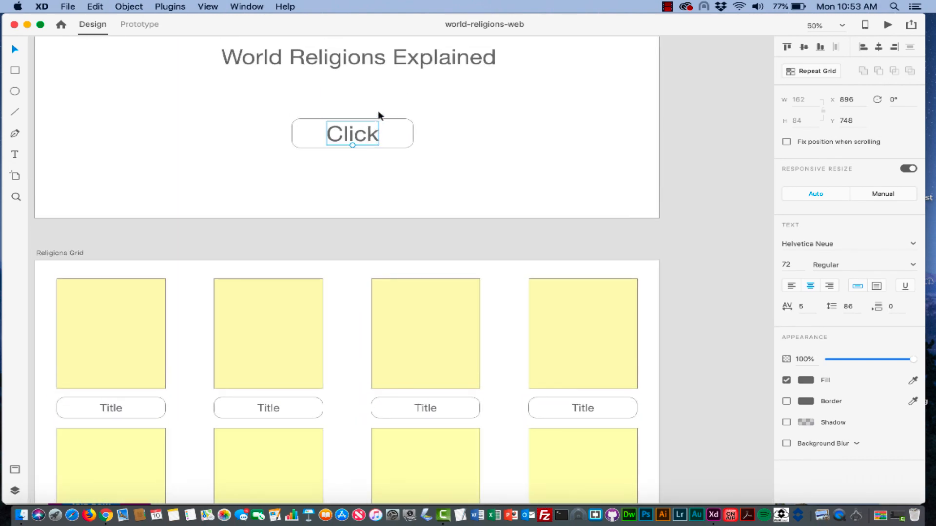
pyautogui.keyDown('shift'); pyautogui.click(404, 135); pyautogui.keyUp('shift')
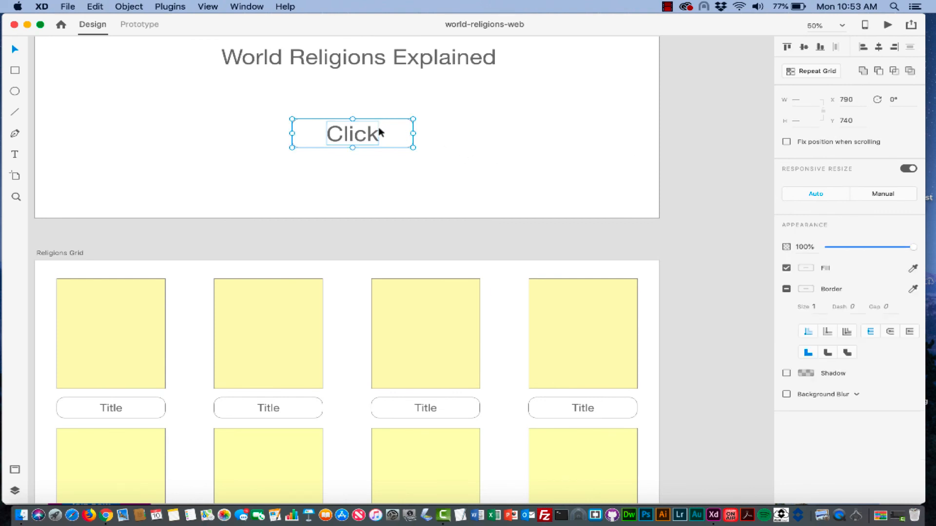
pyautogui.rightClick(390, 133)
pyautogui.click(419, 218)
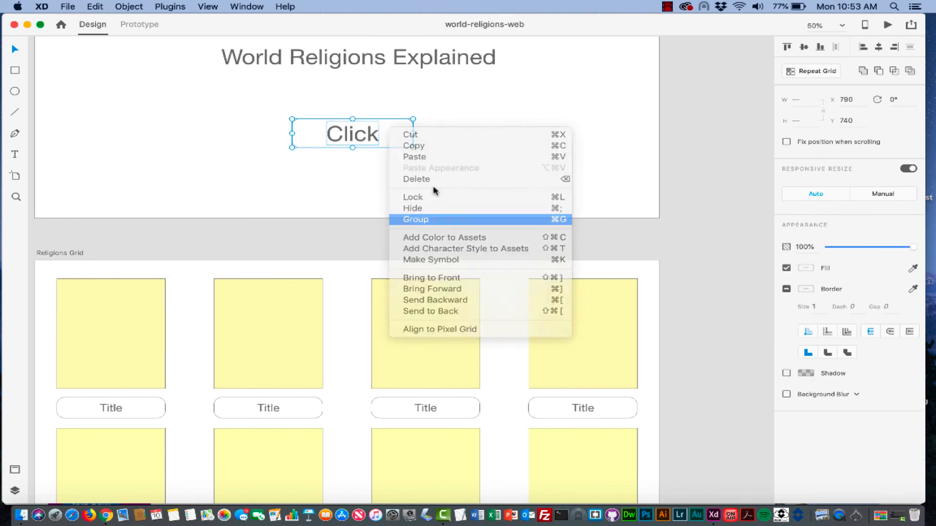
pyautogui.click(474, 137)
pyautogui.click(359, 133)
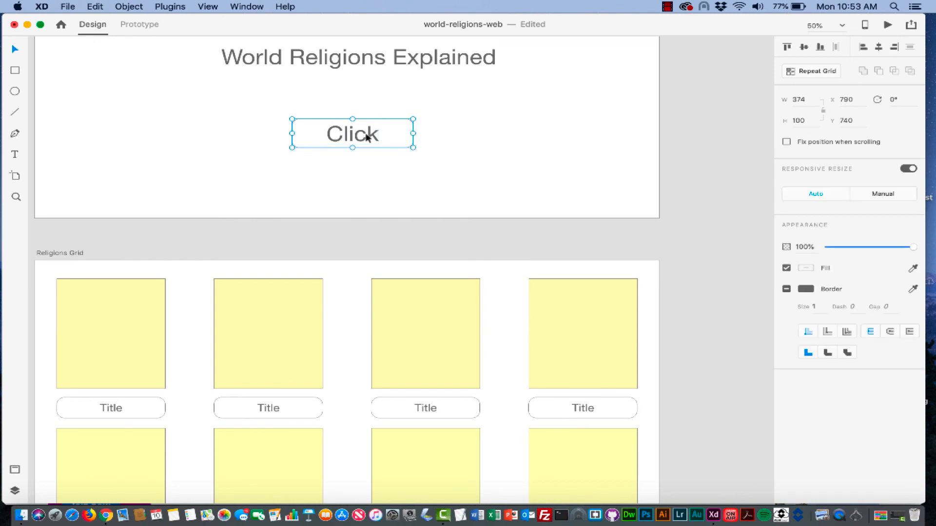
# - Switch to Prototype mode and dismiss its introduction
pyautogui.click(142, 24)
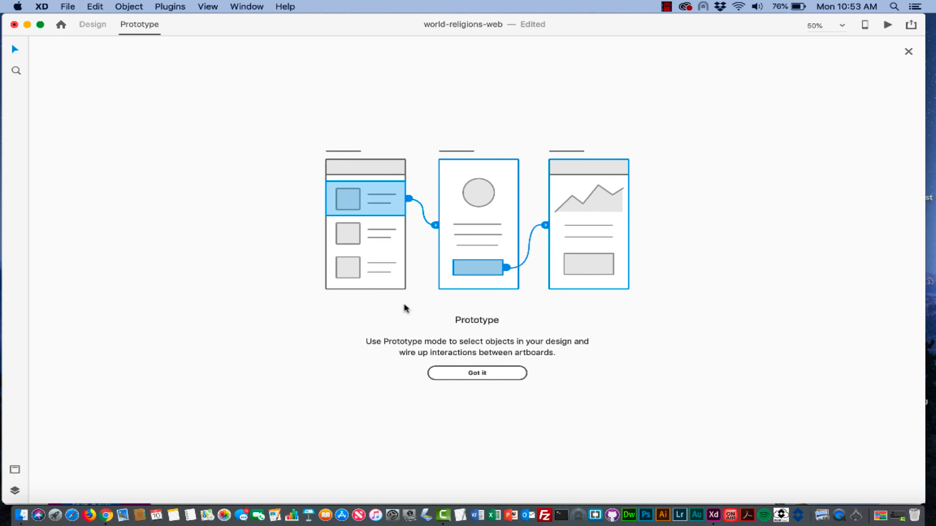
pyautogui.click(480, 372)
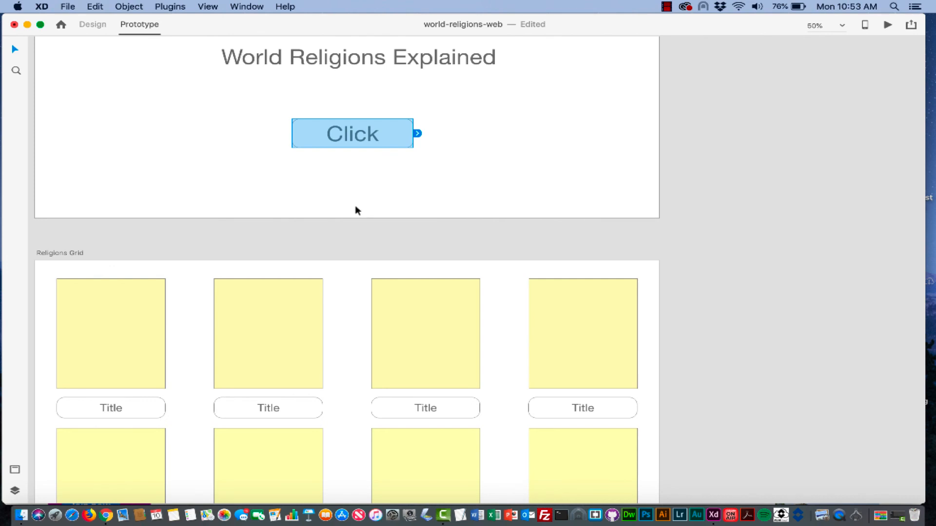
pyautogui.hscroll(-2, 355, 209)
pyautogui.scroll(-1, 356, 210)
pyautogui.scroll(3, 448, 101)
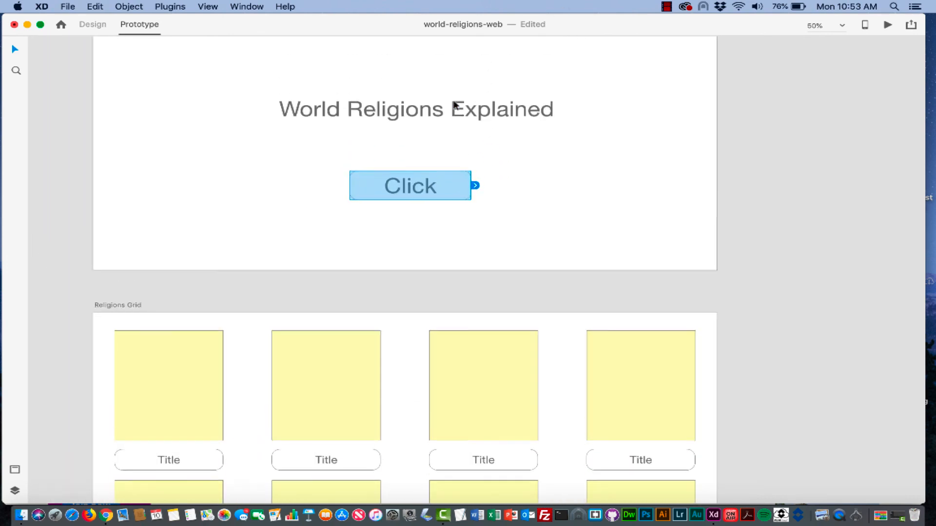
pyautogui.scroll(-2, 455, 104)
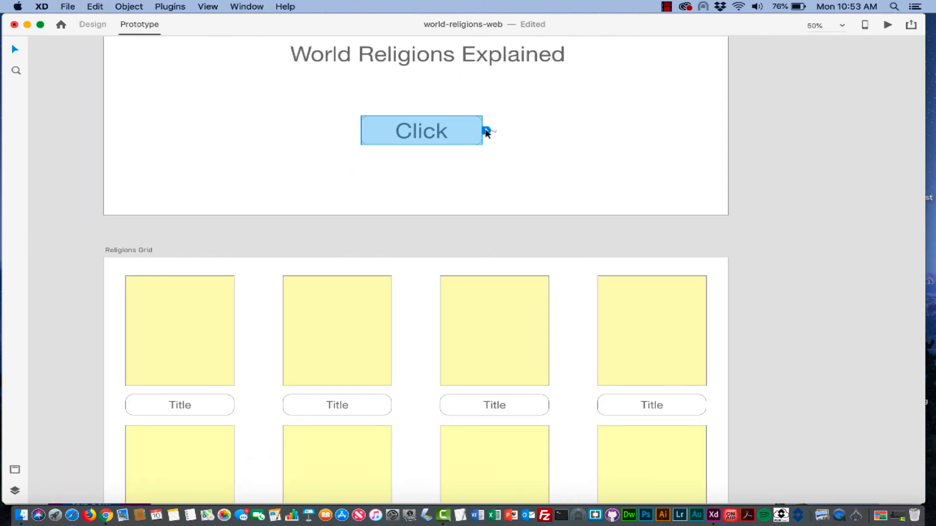
# - Link the Click button to Religions Grid with a Tap, 0.3 s Ease Out Dissolve transition
pyautogui.moveTo(487, 131); pyautogui.dragTo(407, 260)
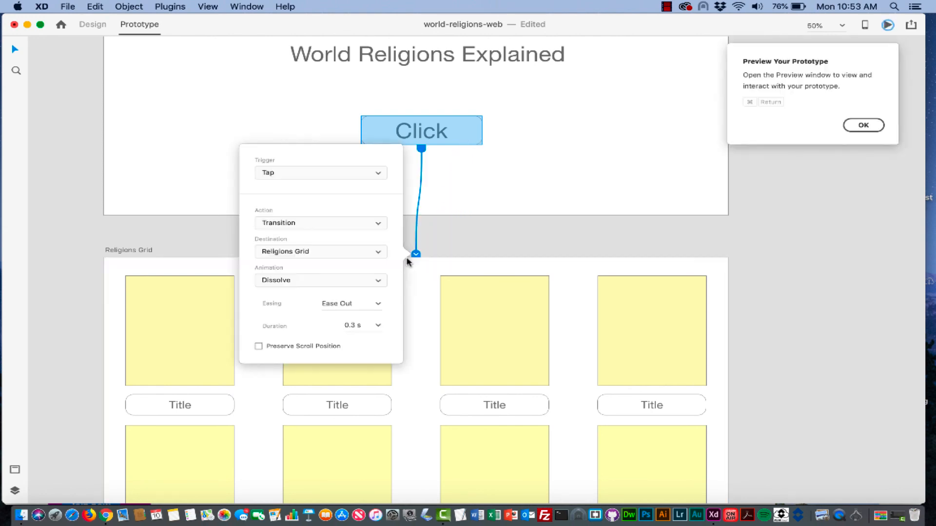
pyautogui.scroll(-1, 461, 219)
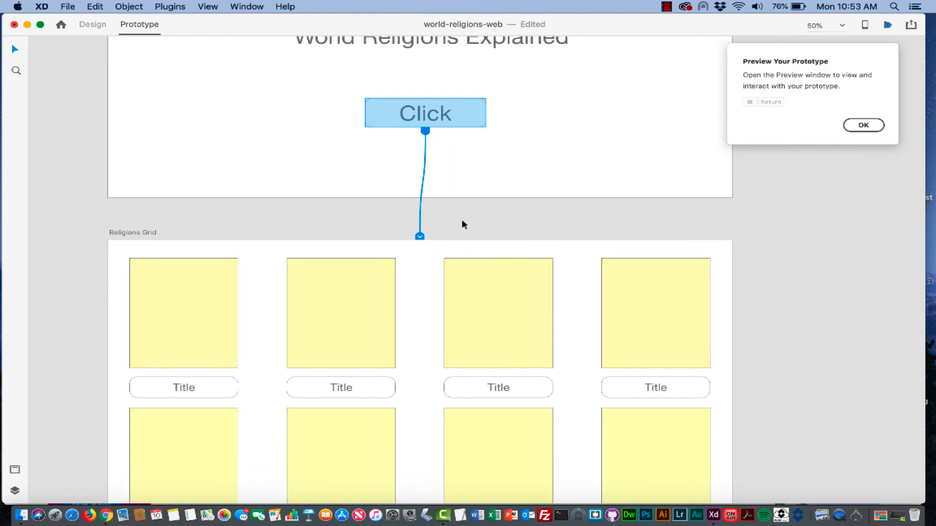
pyautogui.scroll(1, 461, 219)
pyautogui.click(413, 254)
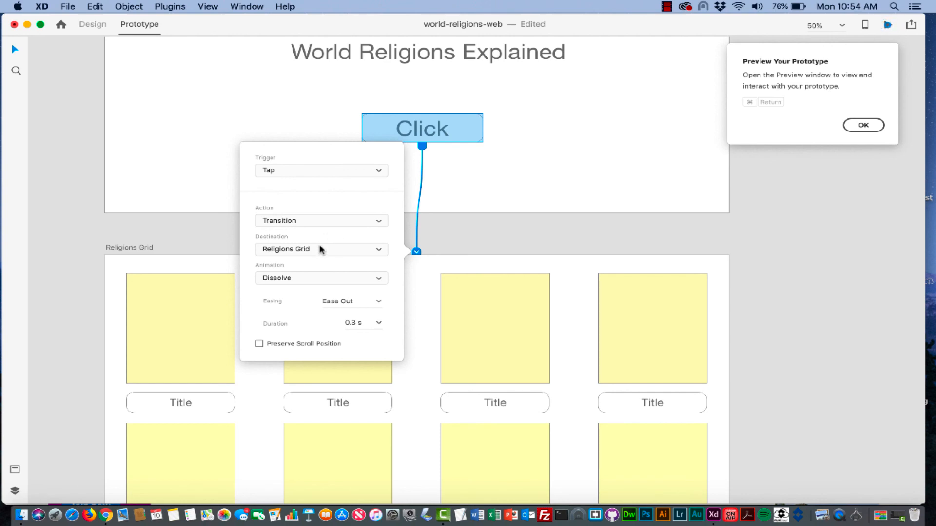
pyautogui.click(484, 233)
pyautogui.scroll(-5, 484, 233)
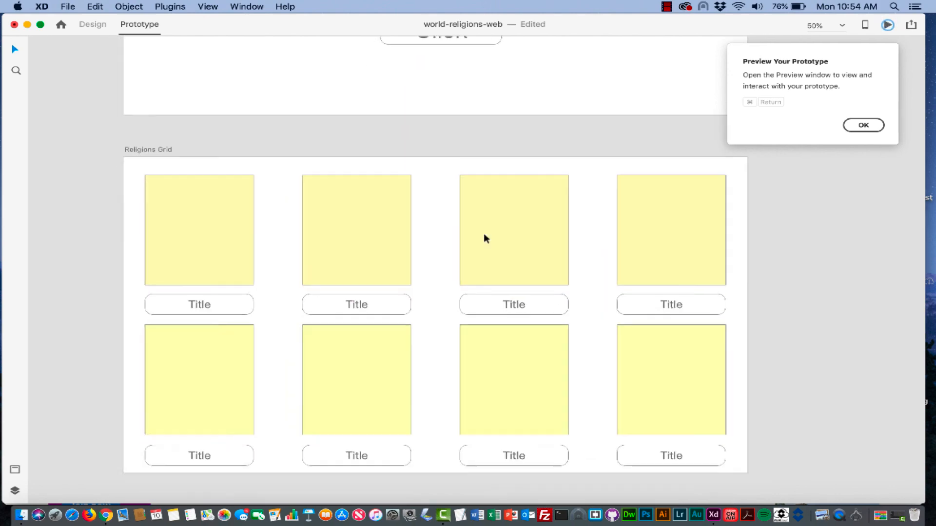
pyautogui.click(231, 297)
pyautogui.scroll(-8, 231, 293)
# - Zoom out and link the four top-row Titles to Religion Detail through Religion Detail – 3
pyautogui.hscroll(-4, 231, 293)
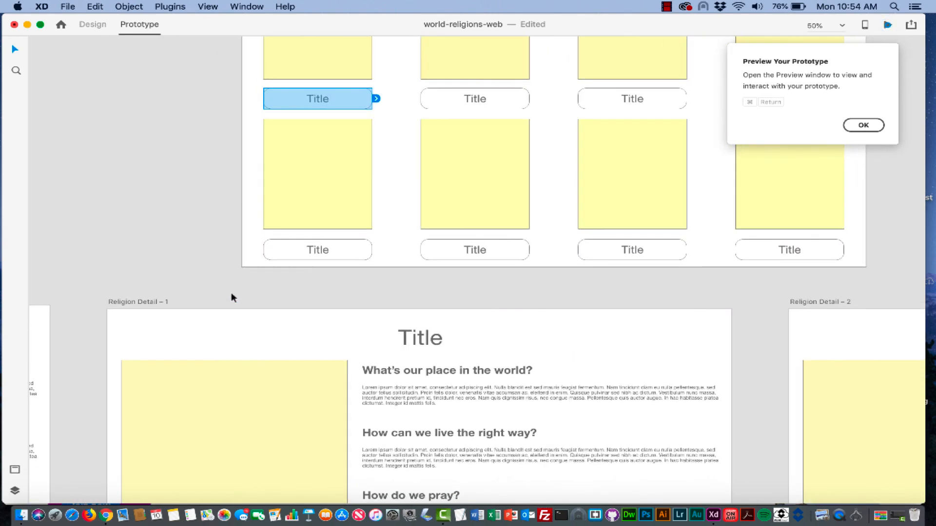
pyautogui.press('super+minus')
pyautogui.press('super+minus')
pyautogui.press('super+minus')
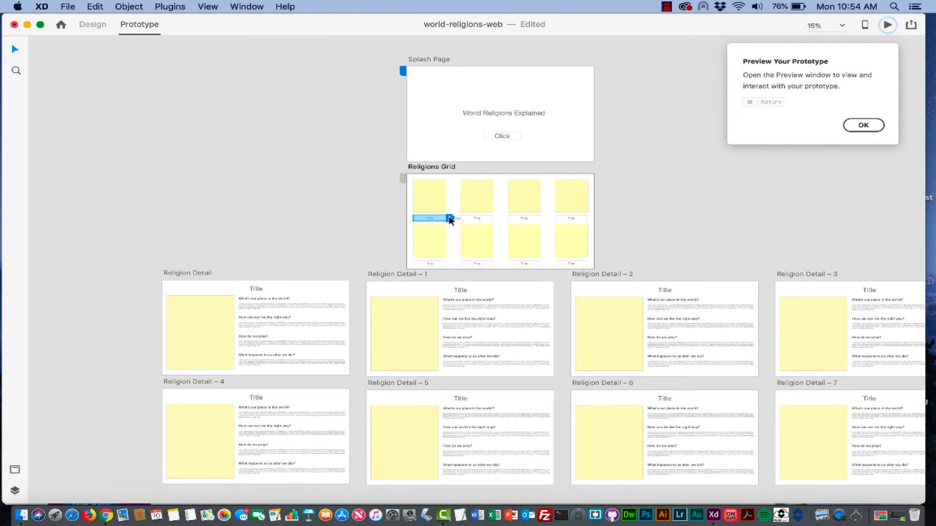
pyautogui.moveTo(450, 219); pyautogui.dragTo(260, 282)
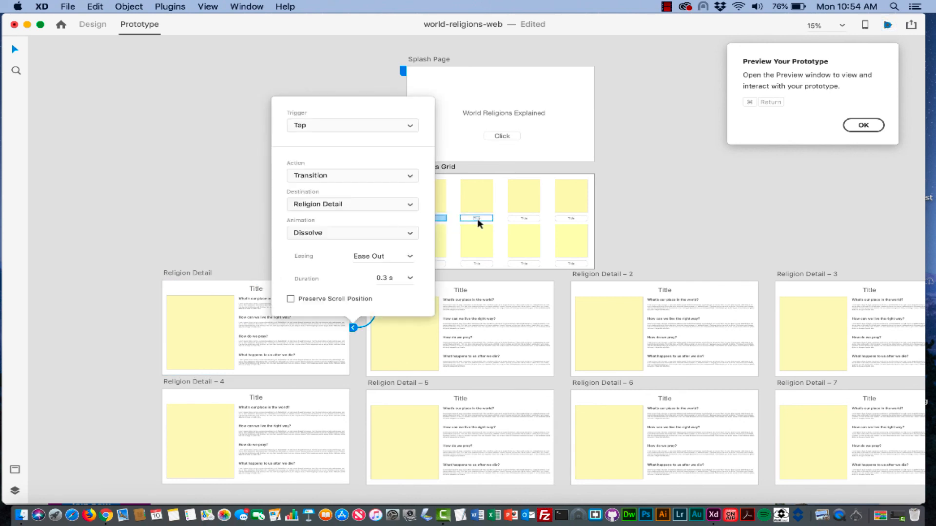
pyautogui.click(478, 219)
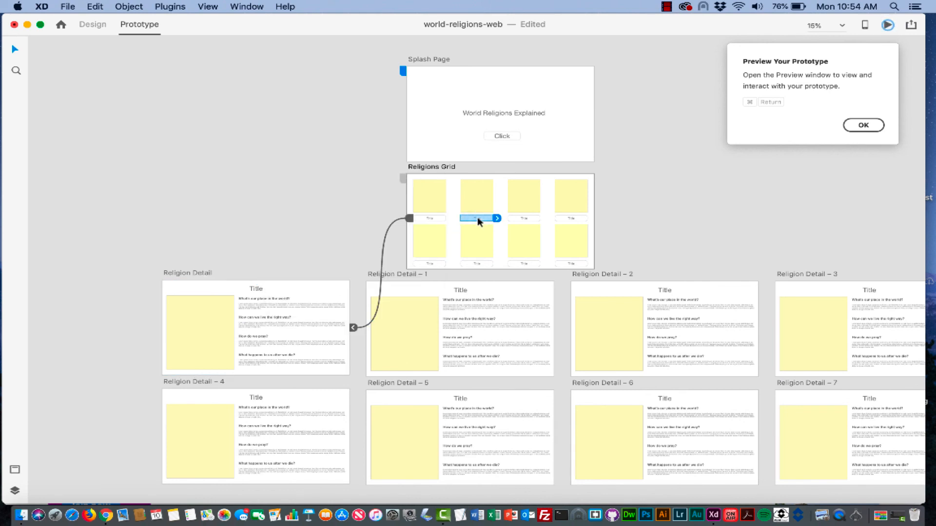
pyautogui.moveTo(472, 282); pyautogui.dragTo(472, 282)
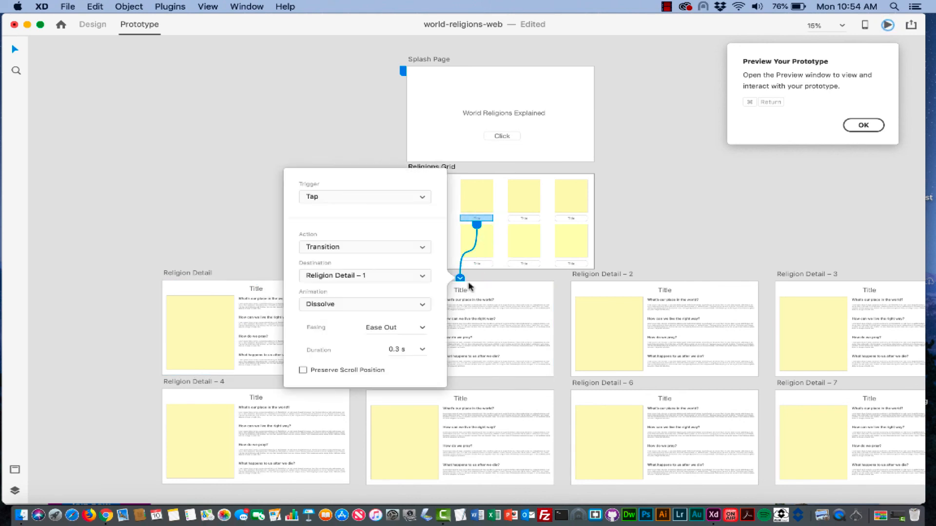
pyautogui.click(526, 217)
pyautogui.moveTo(545, 220); pyautogui.dragTo(613, 283)
pyautogui.click(566, 218)
pyautogui.moveTo(591, 218); pyautogui.dragTo(818, 281)
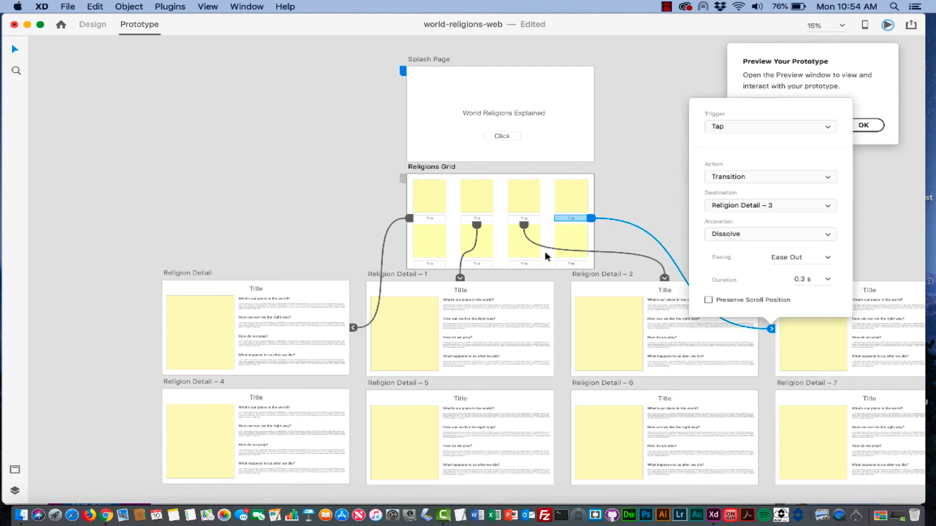
# - Link the four bottom-row Titles to Religion Detail – 4 through – 7 and dismiss the preview tip
pyautogui.click(430, 264)
pyautogui.moveTo(449, 264); pyautogui.dragTo(284, 392)
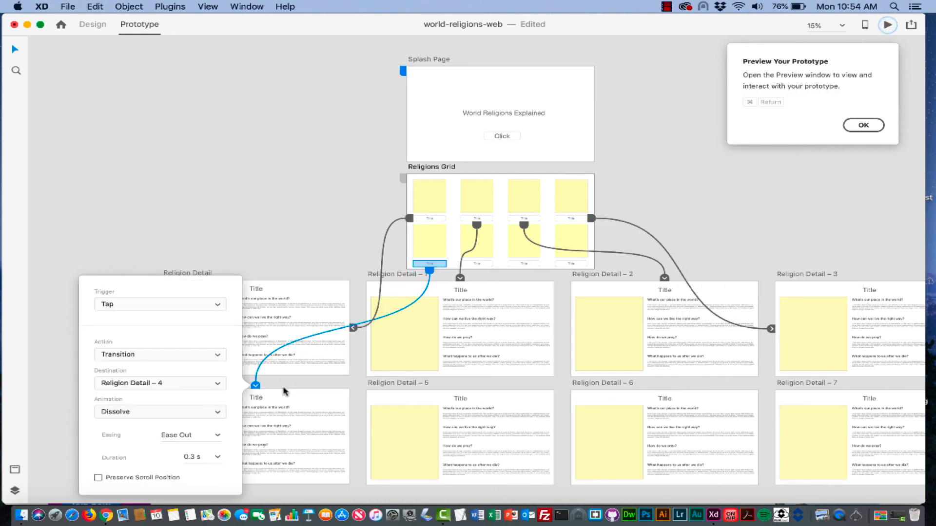
pyautogui.click(480, 264)
pyautogui.moveTo(497, 262); pyautogui.dragTo(467, 393)
pyautogui.click(526, 264)
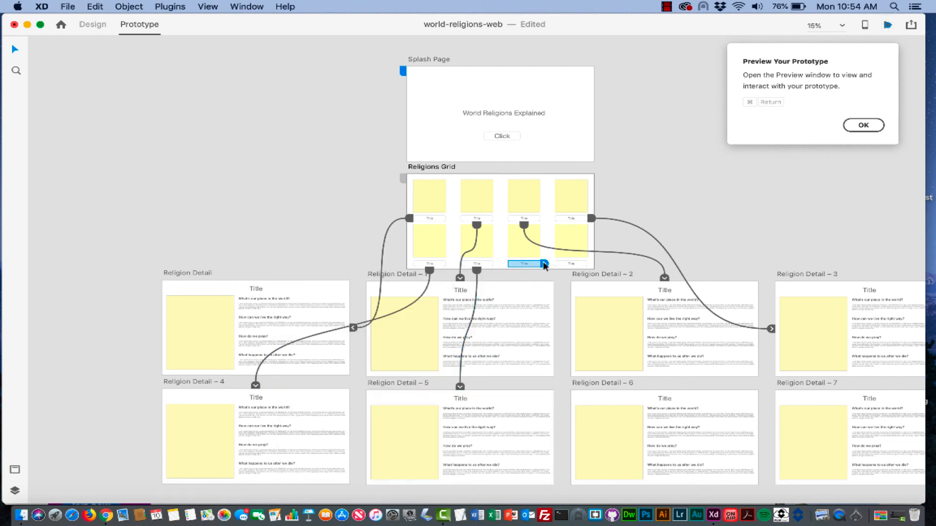
pyautogui.moveTo(544, 264); pyautogui.dragTo(664, 388)
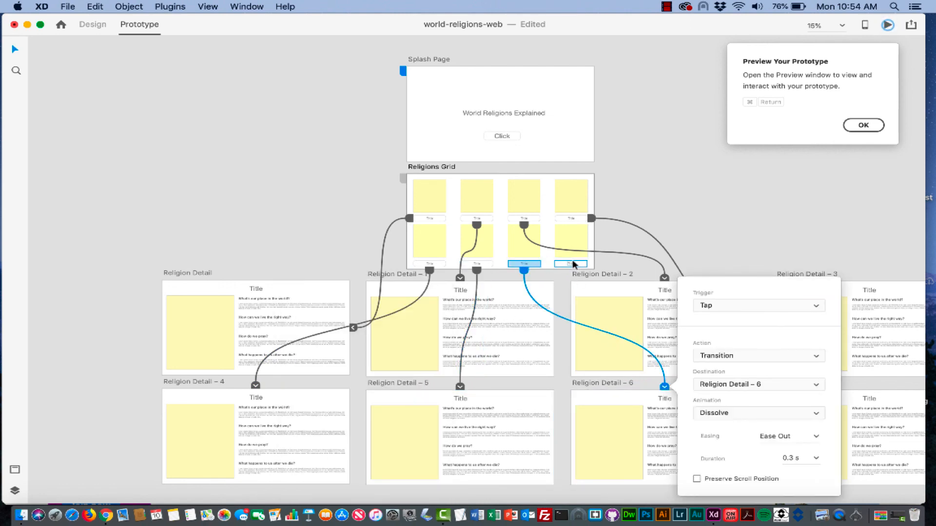
pyautogui.click(574, 264)
pyautogui.moveTo(591, 264); pyautogui.dragTo(818, 394)
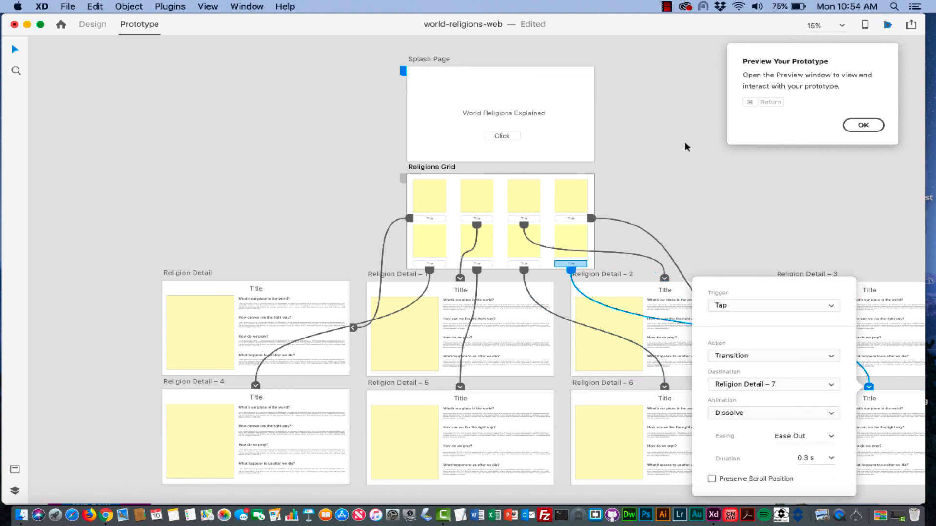
pyautogui.click(864, 125)
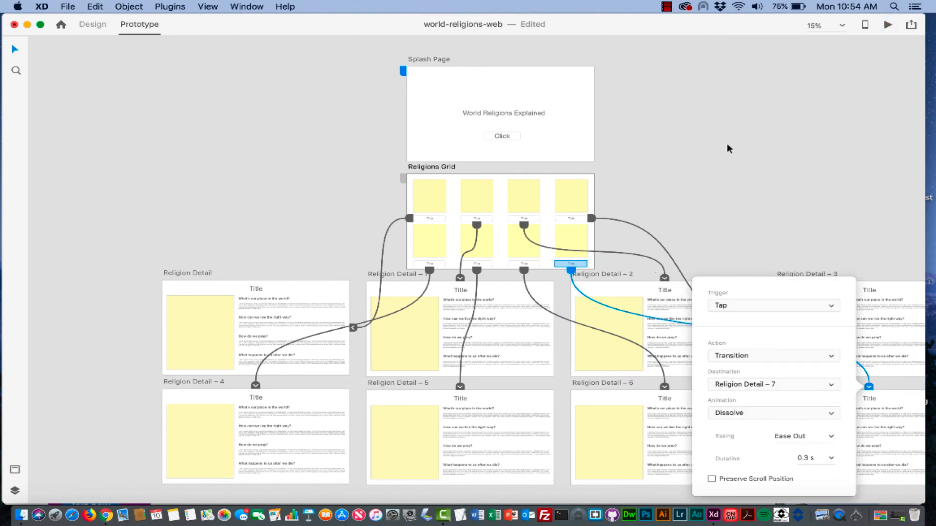
pyautogui.hscroll(5, 727, 143)
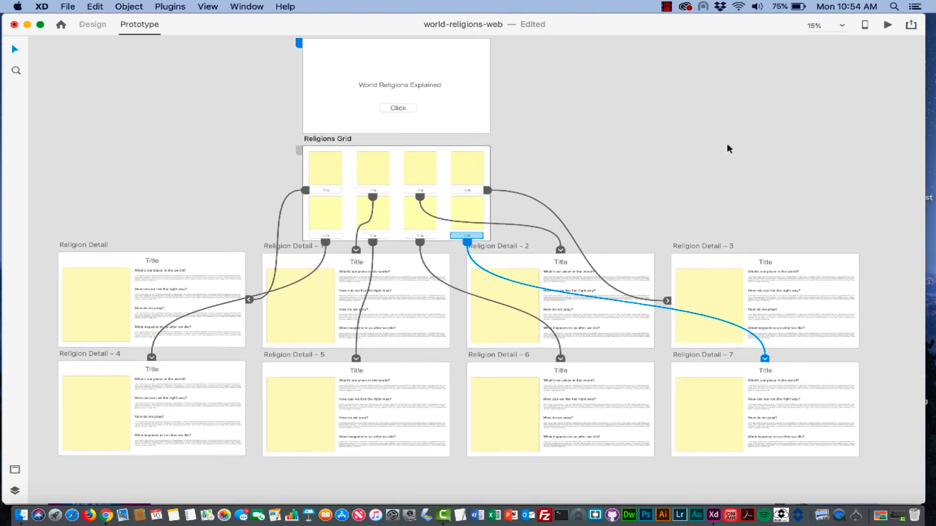
pyautogui.click(453, 121)
pyautogui.click(459, 160)
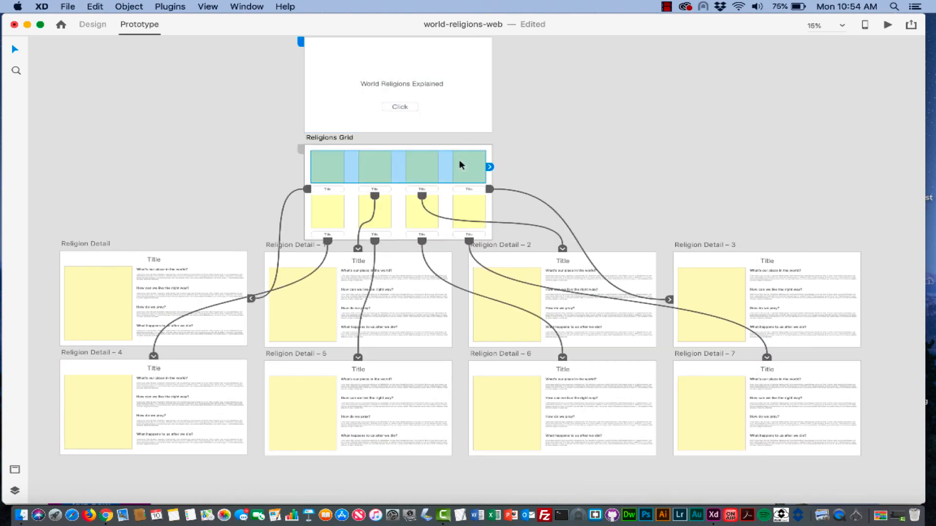
pyautogui.click(432, 101)
pyautogui.moveTo(431, 183); pyautogui.dragTo(452, 222)
pyautogui.click(535, 176)
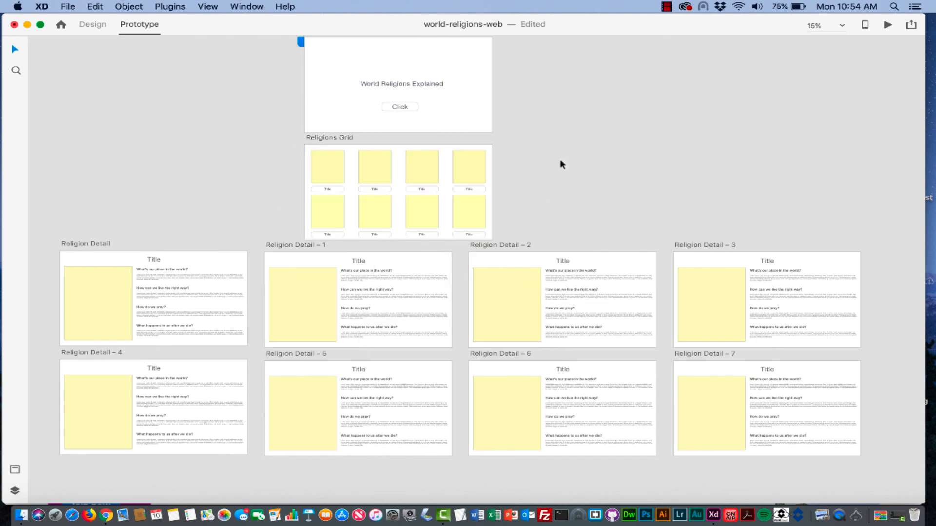
pyautogui.scroll(3, 627, 166)
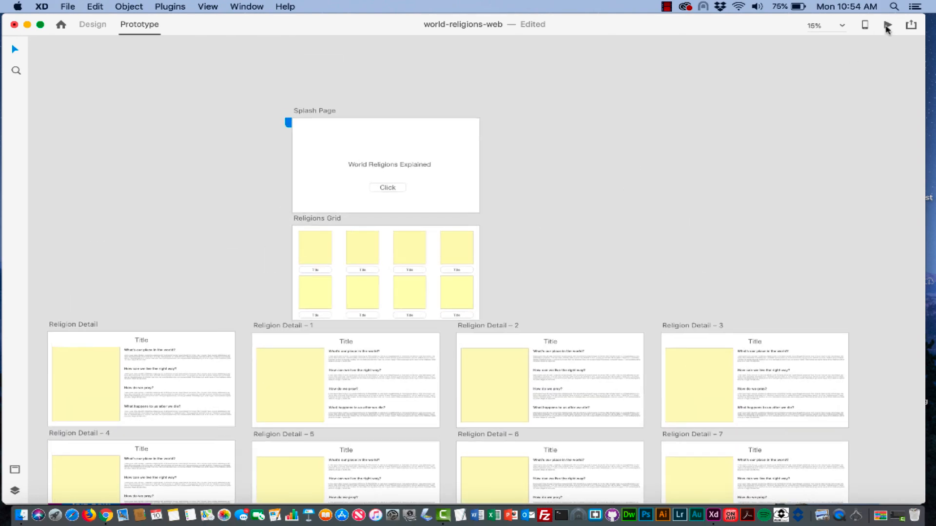
# - In Desktop Preview, go from Click to the grid, then a Title to its Religion Detail page
pyautogui.click(888, 25)
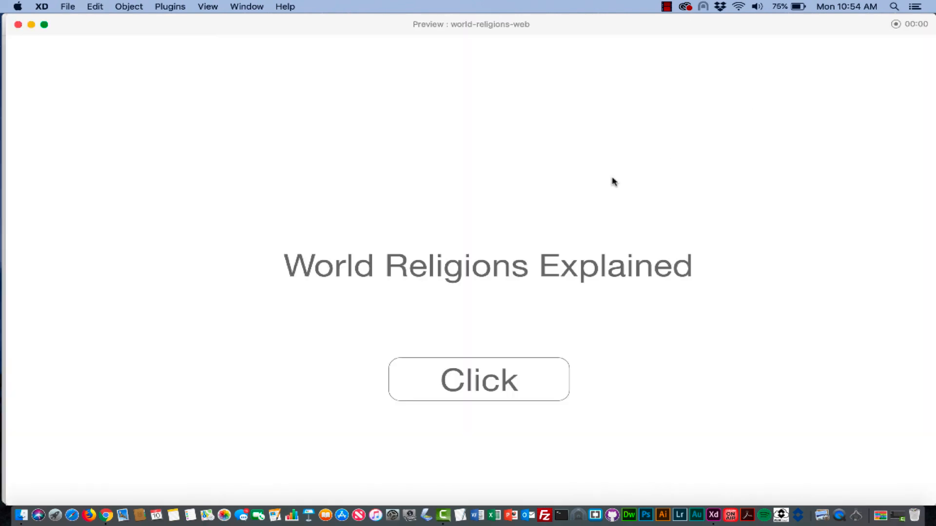
pyautogui.click(483, 381)
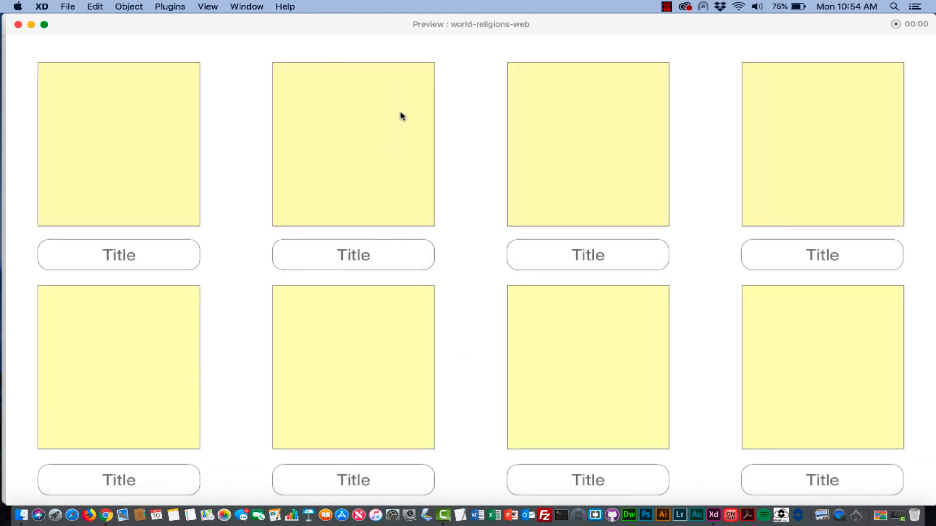
pyautogui.click(166, 255)
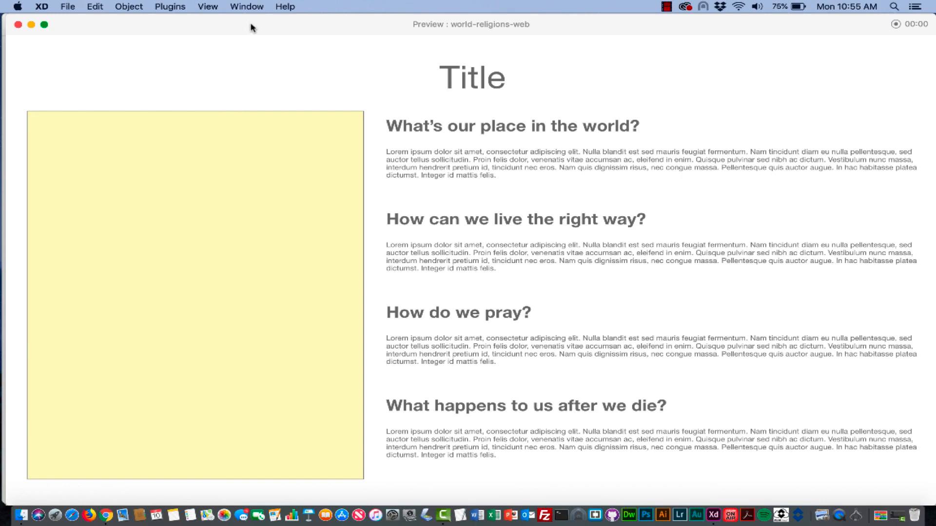
pyautogui.moveTo(247, 27); pyautogui.dragTo(244, 28)
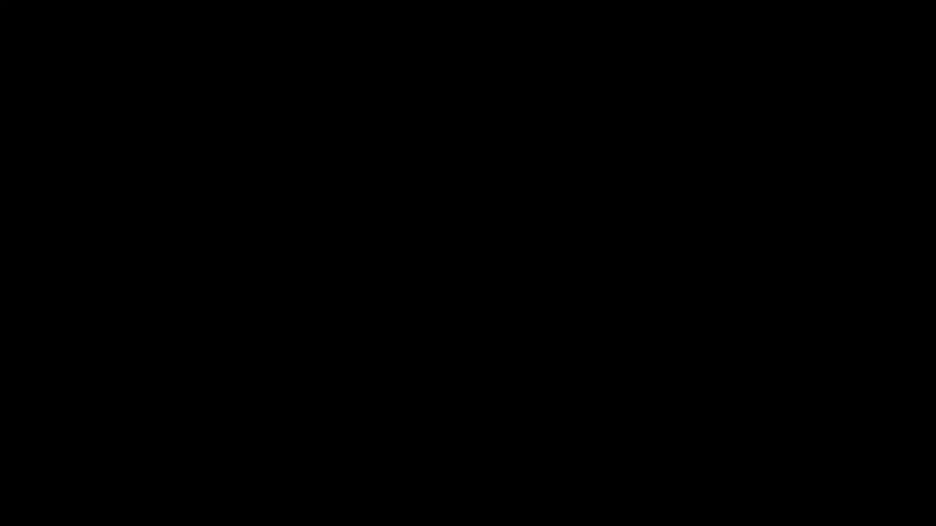